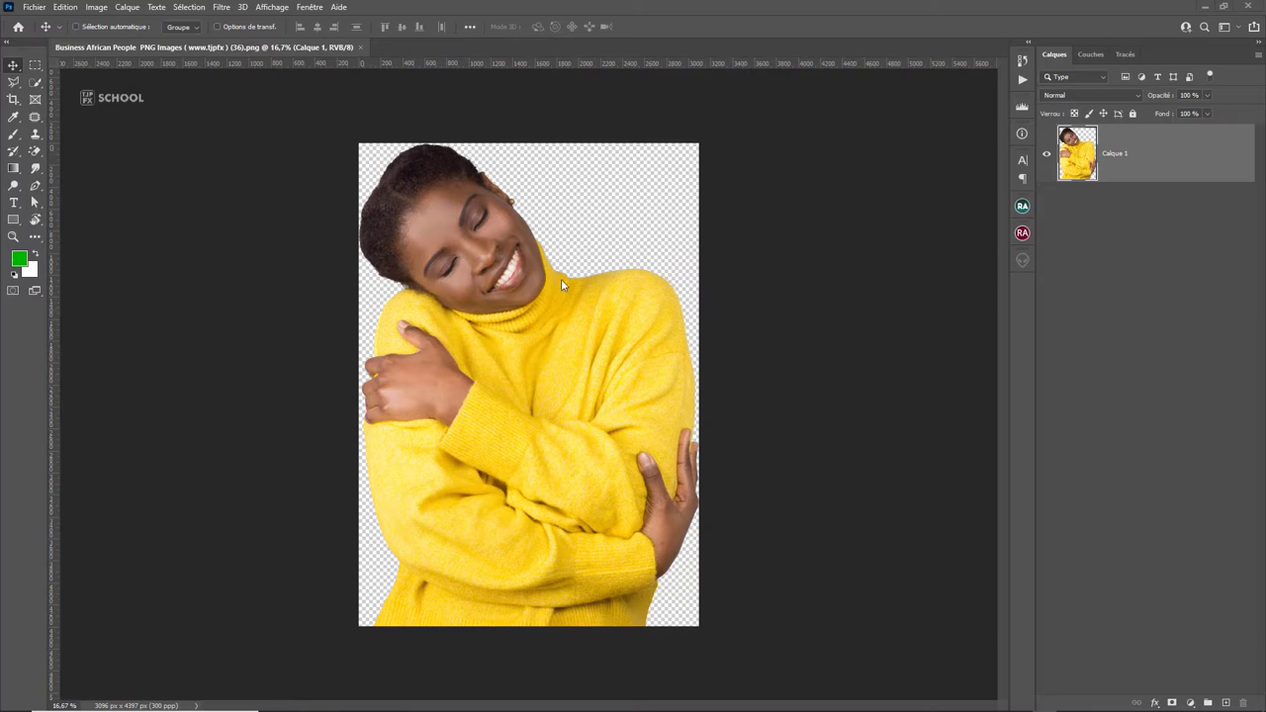
With the woman's cut-out PNG open, bring up the Fichier menu.
left_click(576, 257)
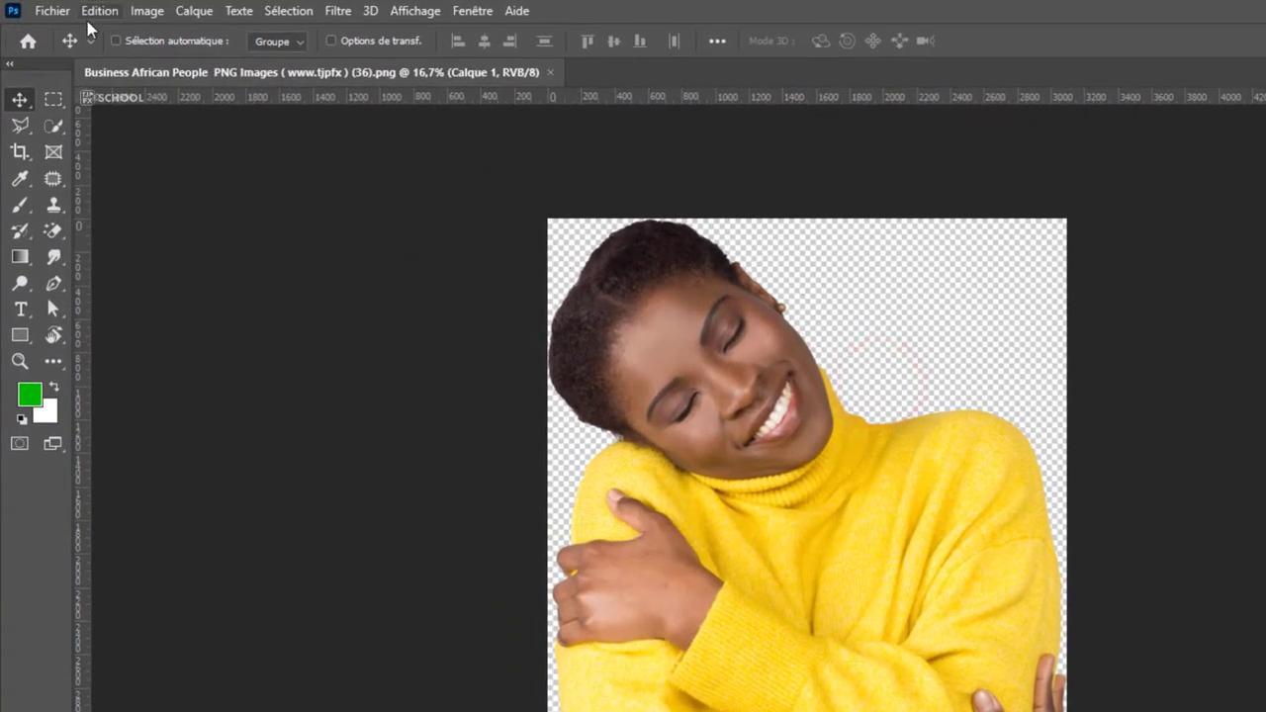
left_click(51, 11)
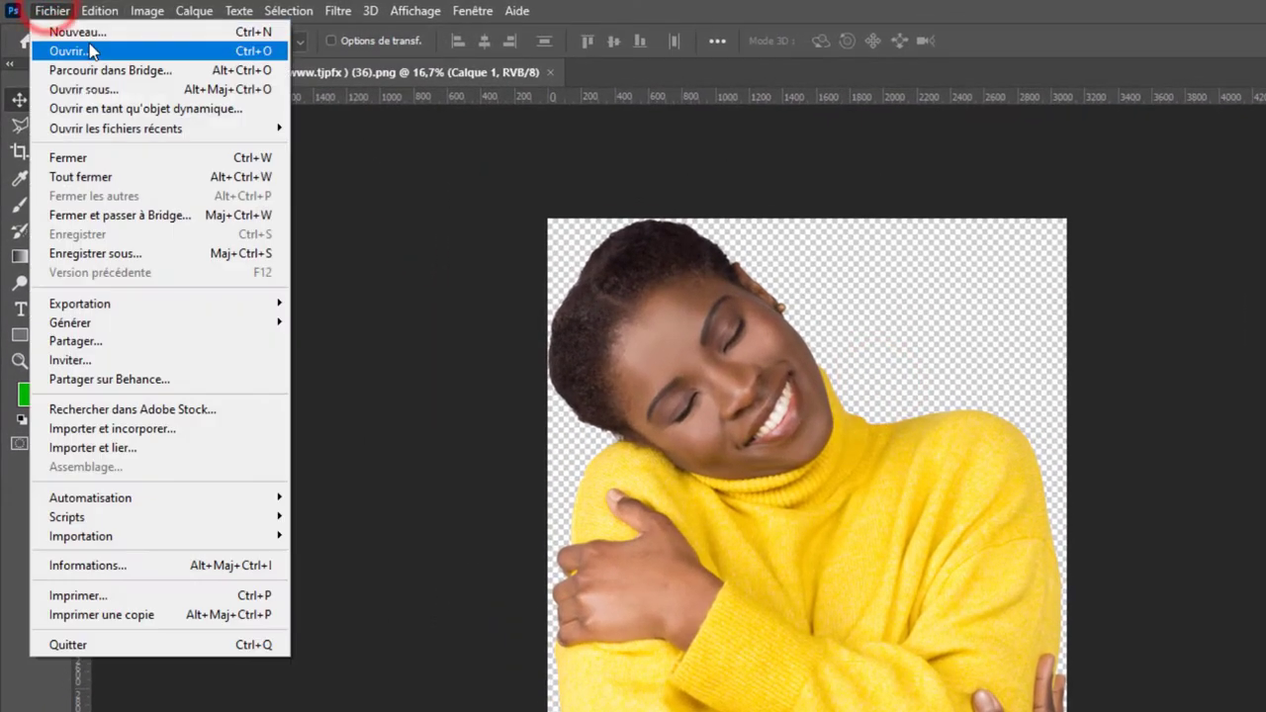
Create a white 1500 × 1500 px, 300 ppi document named 'Visuel social média 7'.
left_click(91, 36)
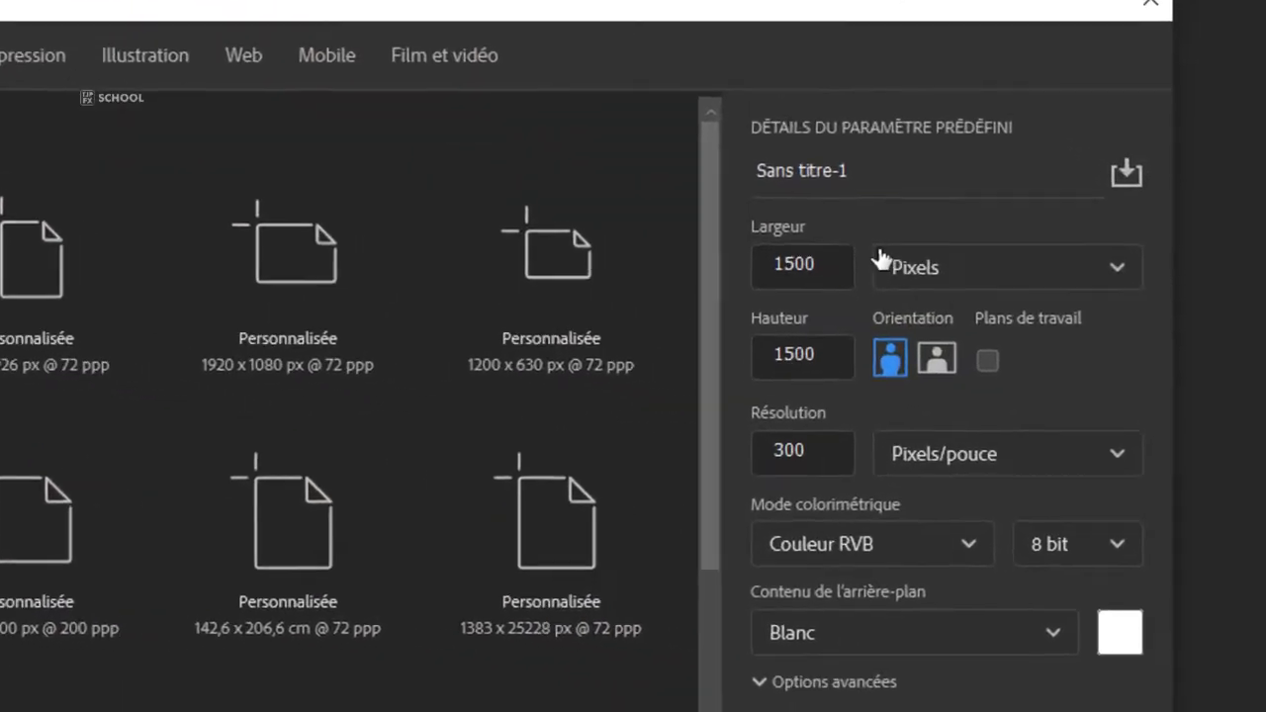
left_click(770, 240)
left_click_drag(771, 241, 713, 240)
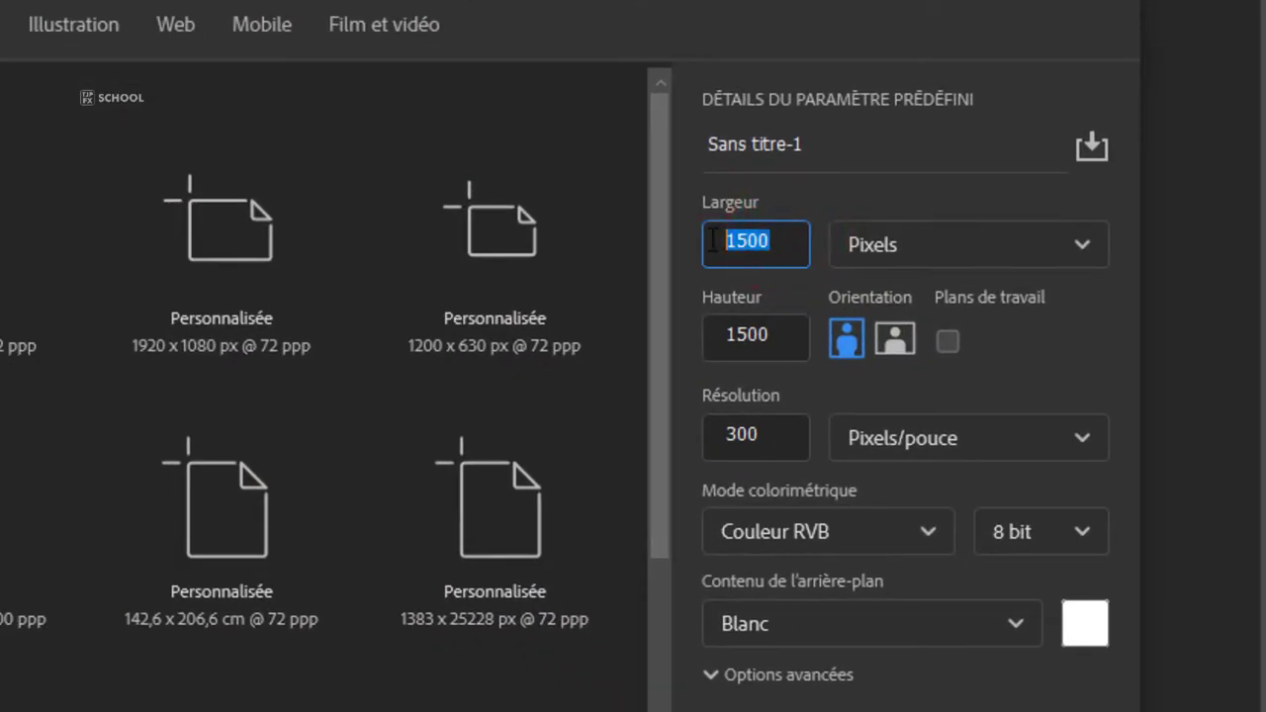
left_click(842, 170)
type("Visuel")
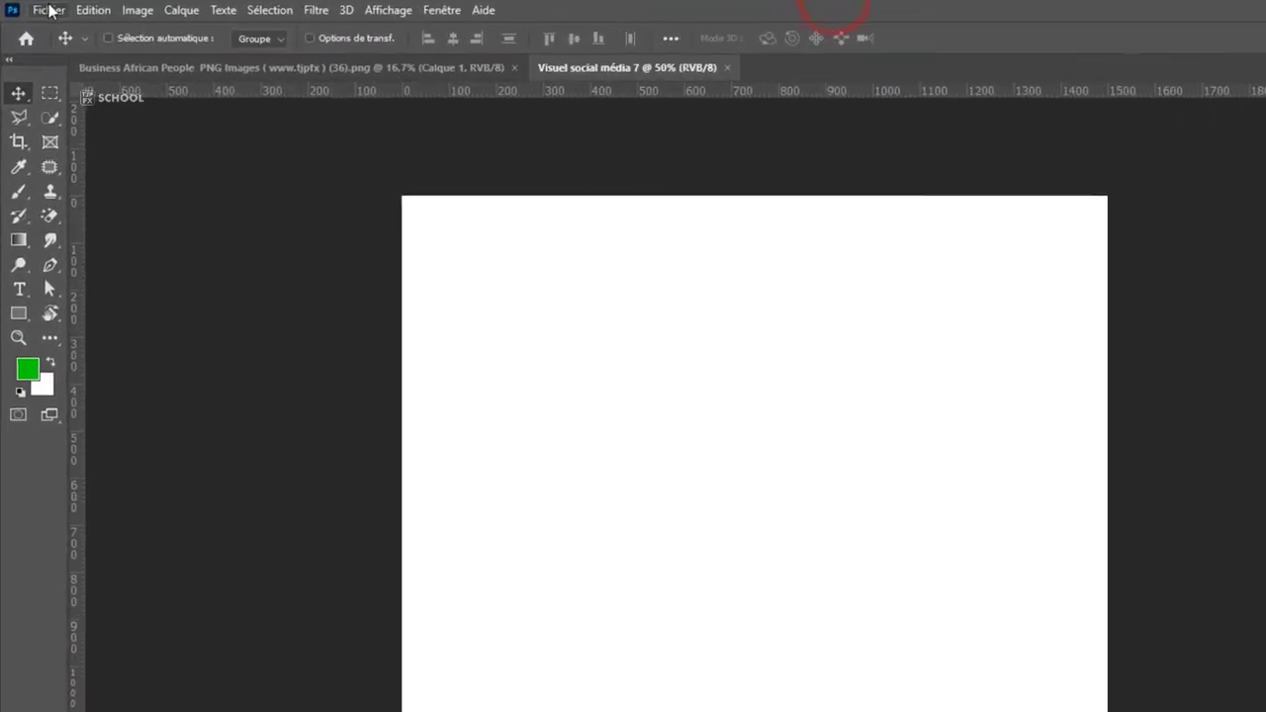
Open the cloth (132) and cloth (134) texture images together as separate documents.
left_click(37, 7)
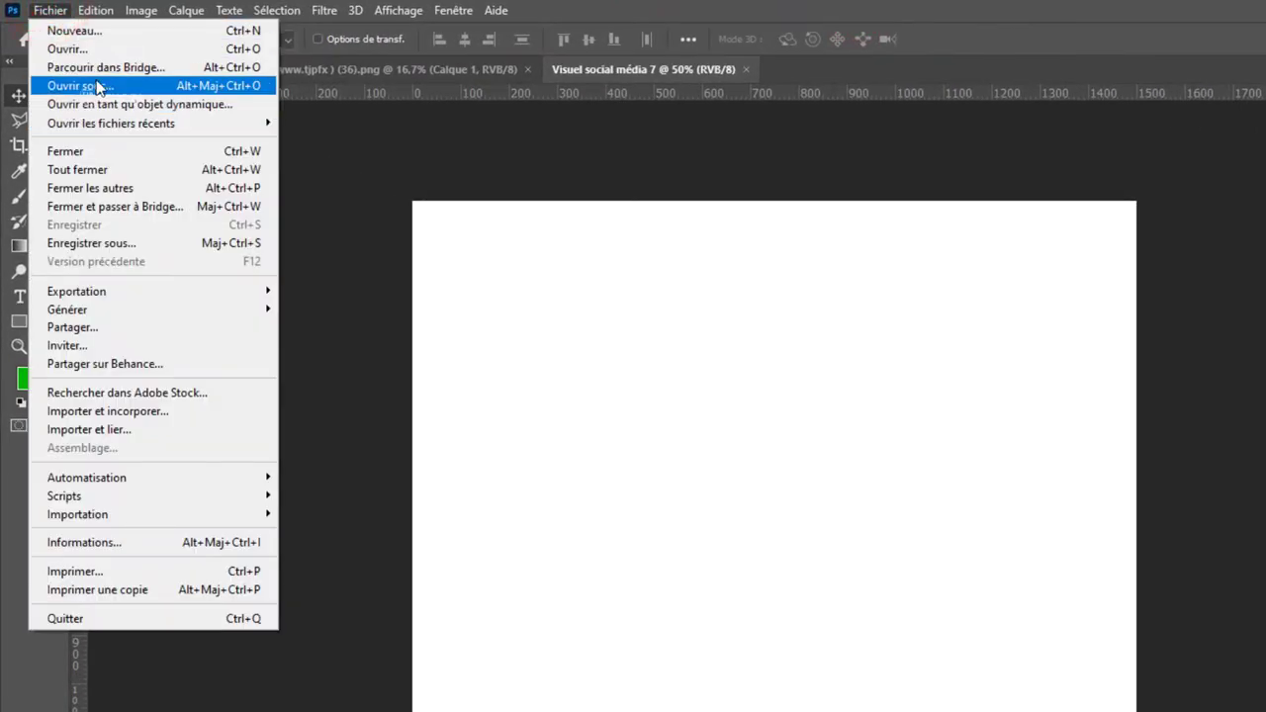
left_click(87, 50)
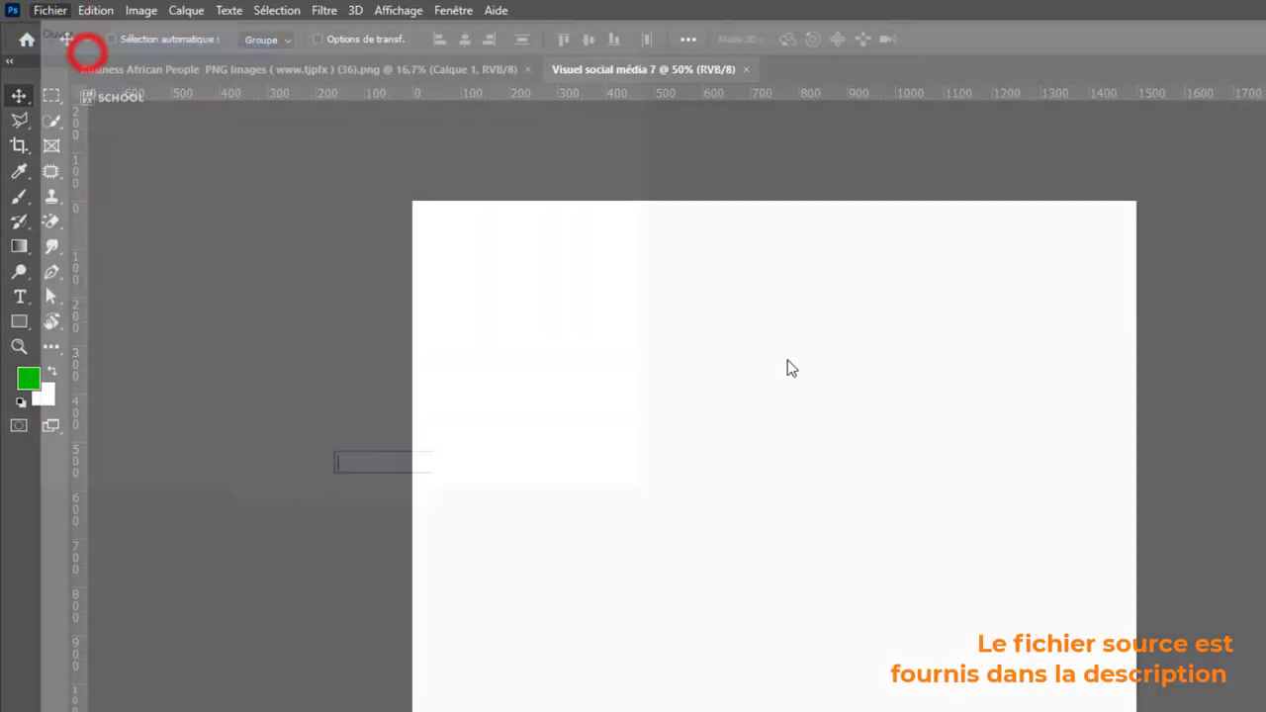
mouse_move(608, 250)
left_mouse_down()
mouse_move(719, 193)
mouse_move(774, 141)
left_mouse_up()
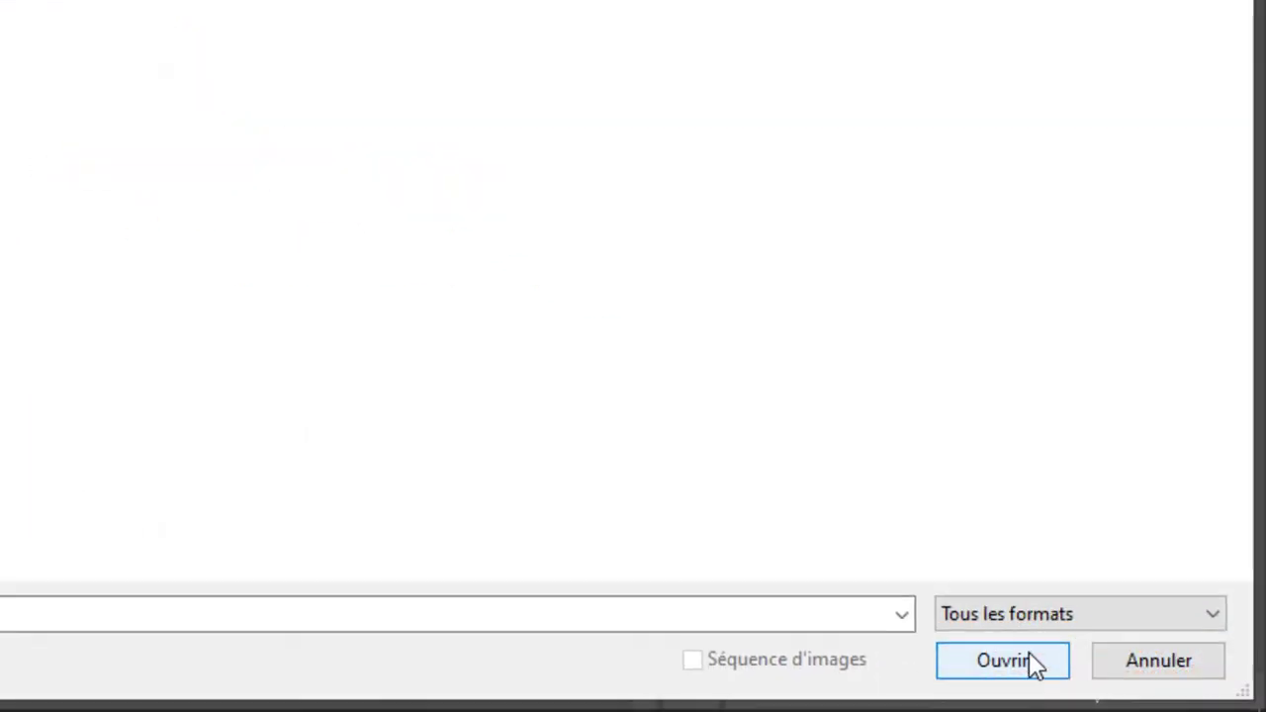
left_click(1034, 665)
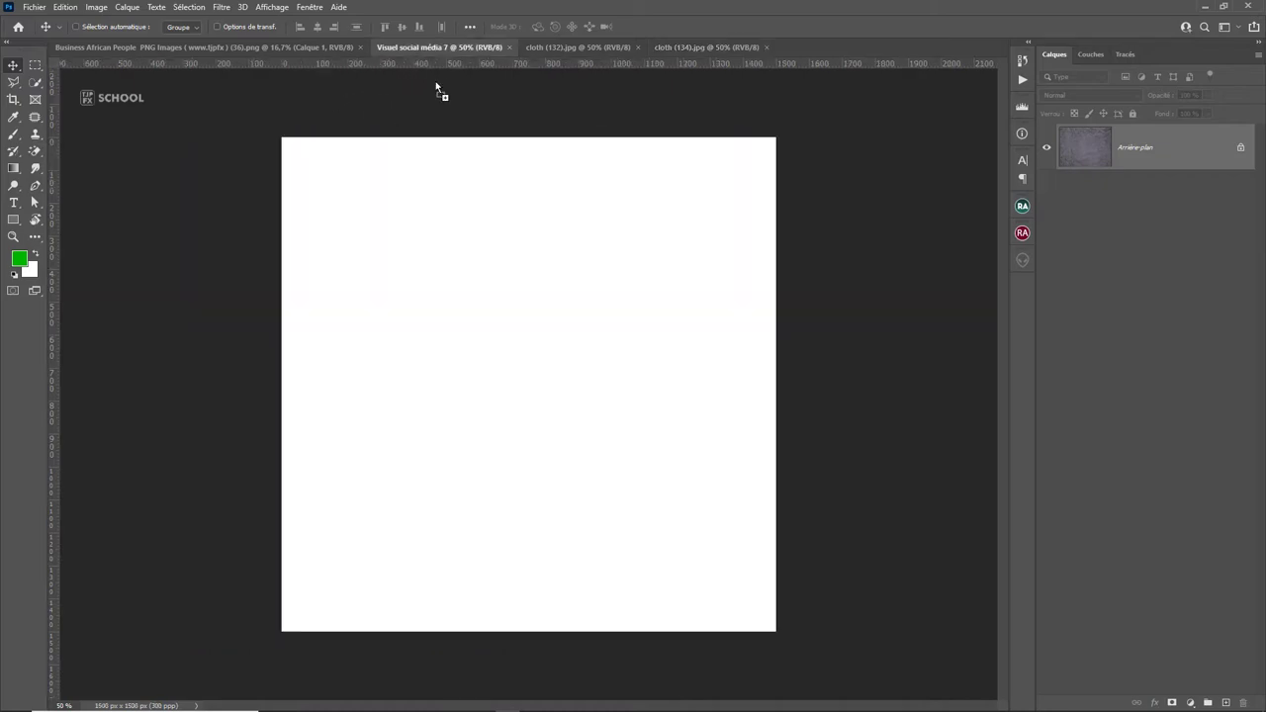
Drag the cloth texture into Visuel social média 7 as Calque 1, scaled to fill the canvas.
mouse_move(432, 48)
left_mouse_down()
mouse_move(505, 334)
mouse_move(579, 371)
left_mouse_up()
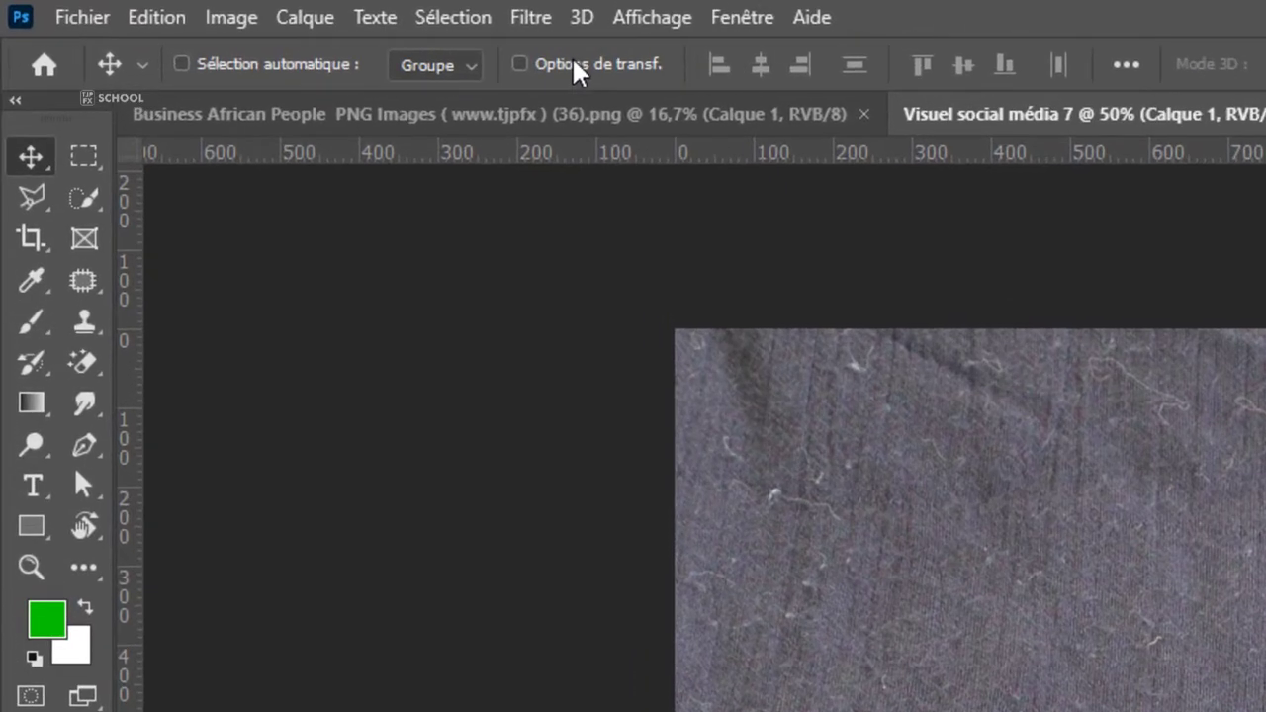
left_click(240, 28)
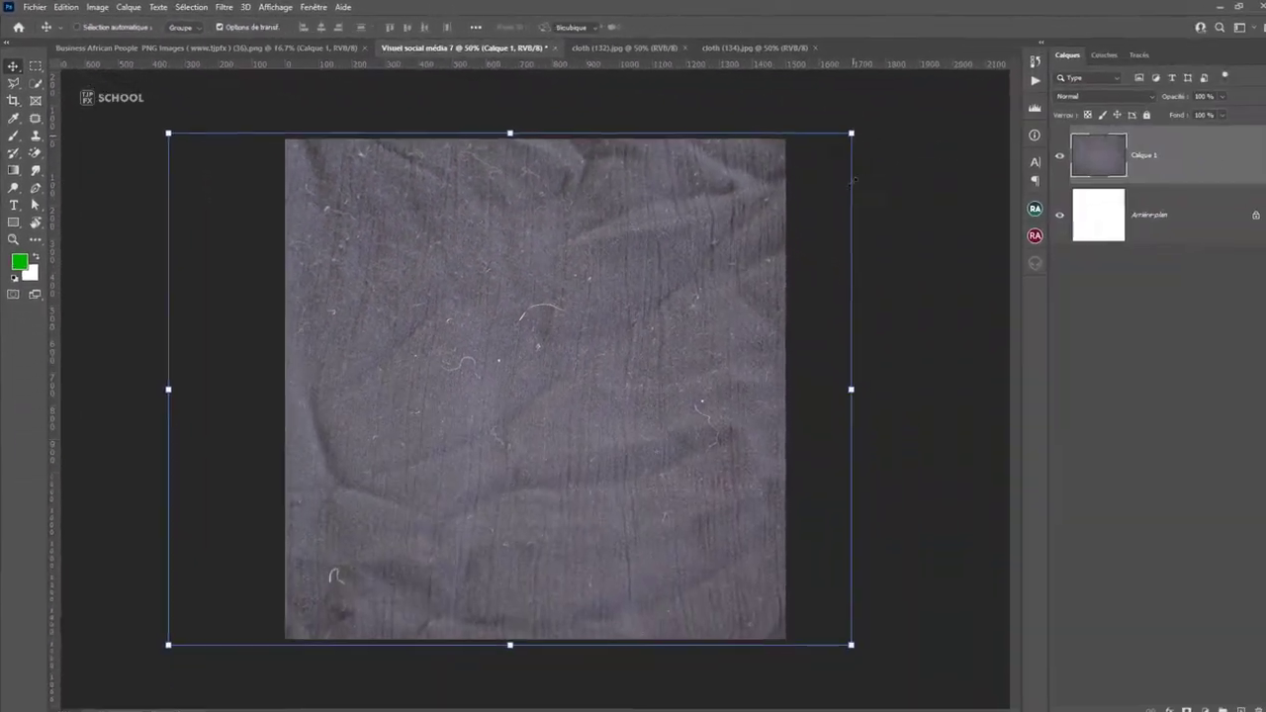
left_click_drag(849, 387, 838, 370)
left_click_drag(829, 139, 776, 178)
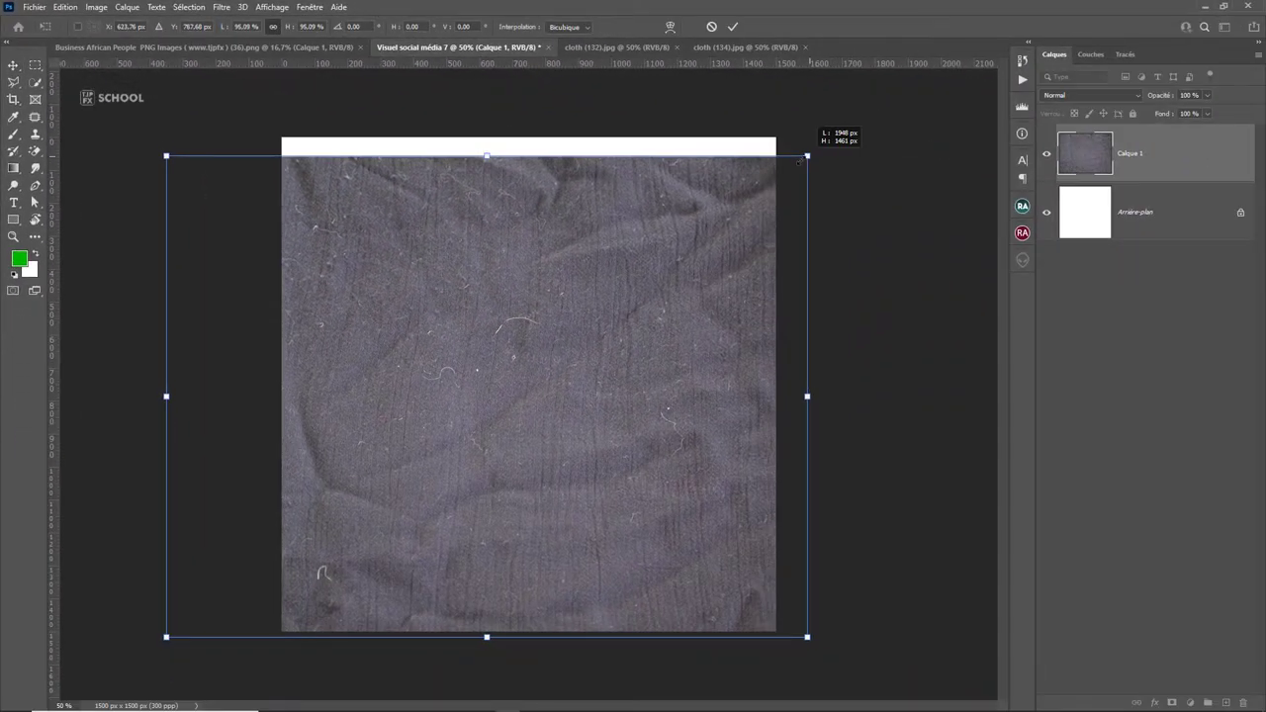
left_click_drag(376, 233, 444, 199)
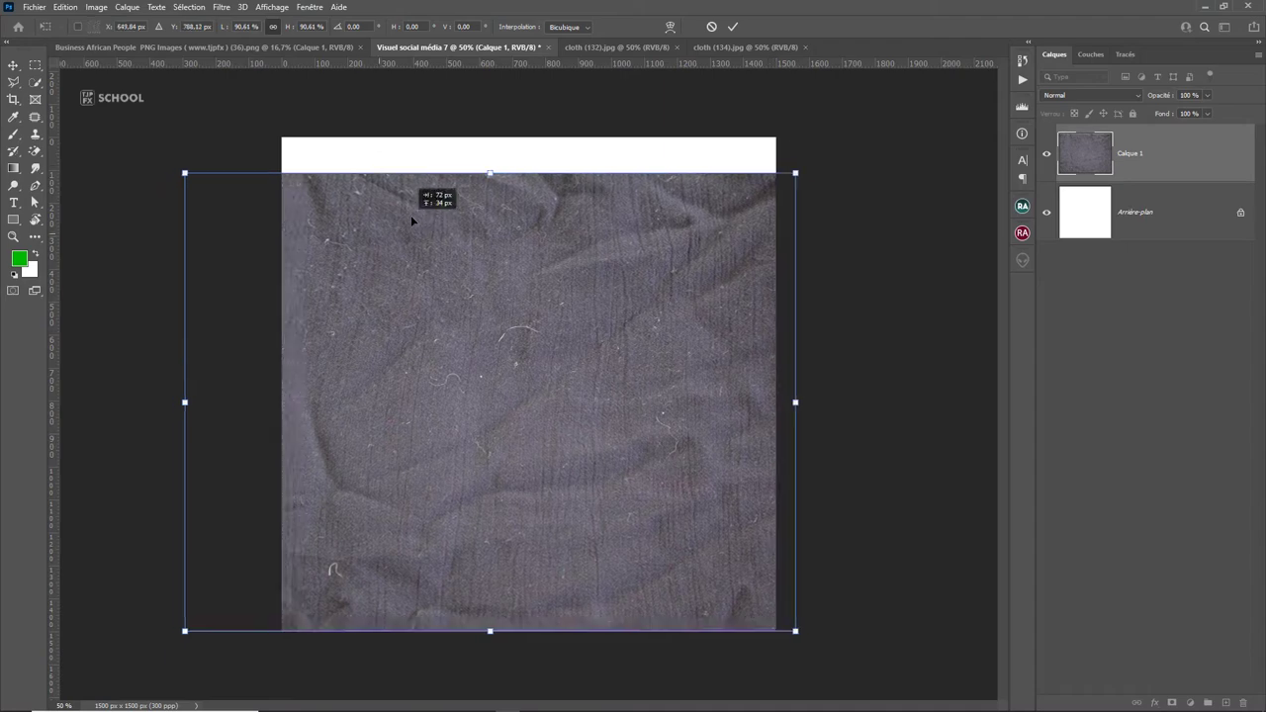
left_click_drag(845, 602, 894, 639)
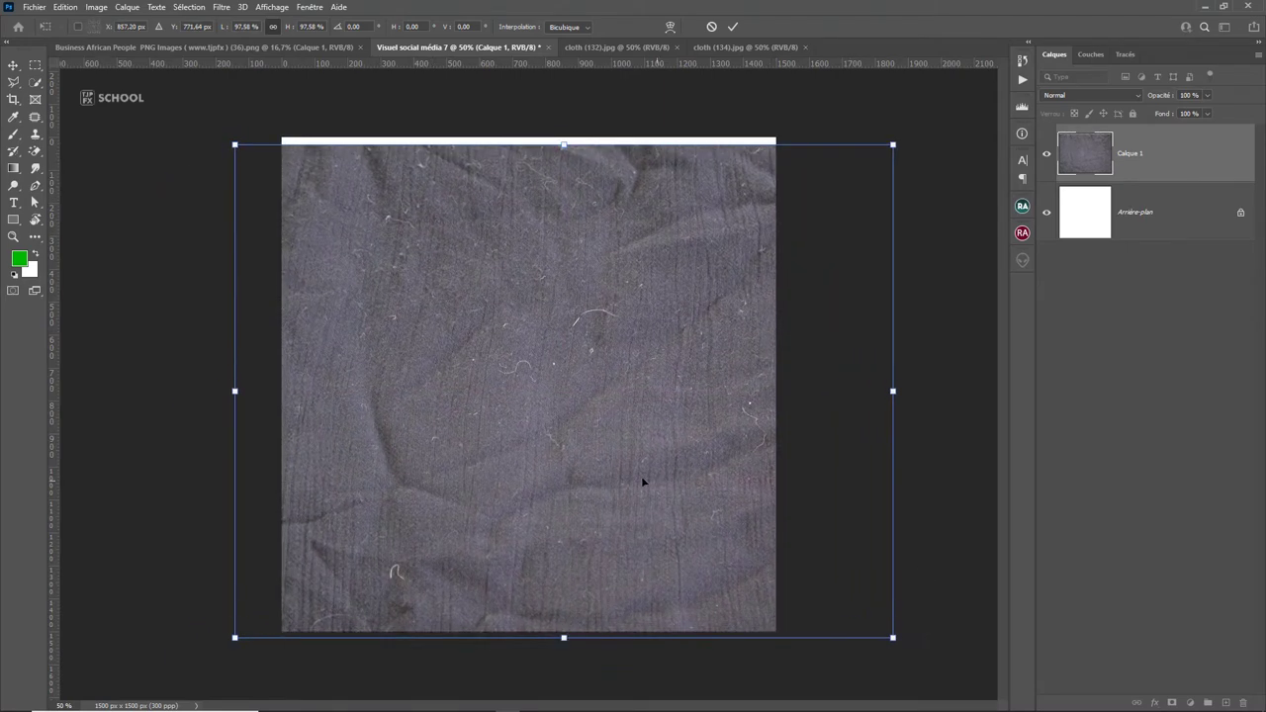
left_click_drag(644, 484, 587, 479)
key("Return")
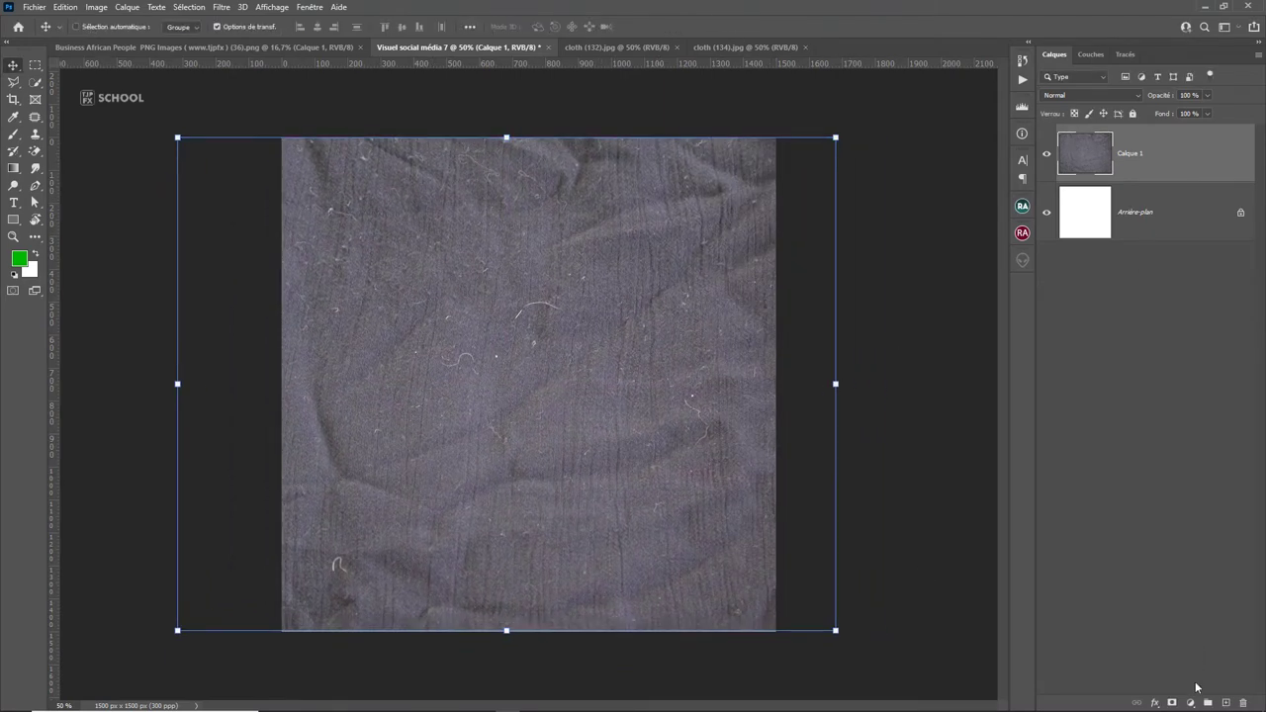
left_click(1191, 702)
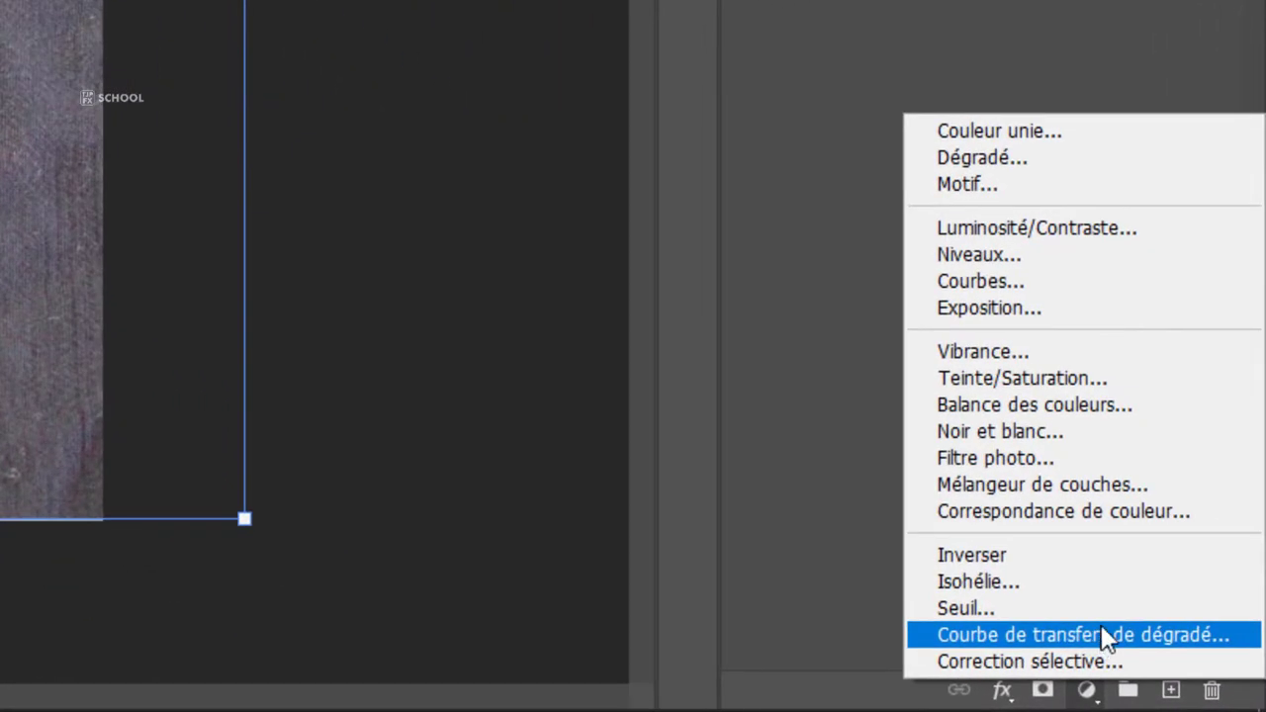
Add a Teinte/Saturation layer (Saturation -100, lower Luminosité) clipped to the cloth layer.
left_click(1113, 380)
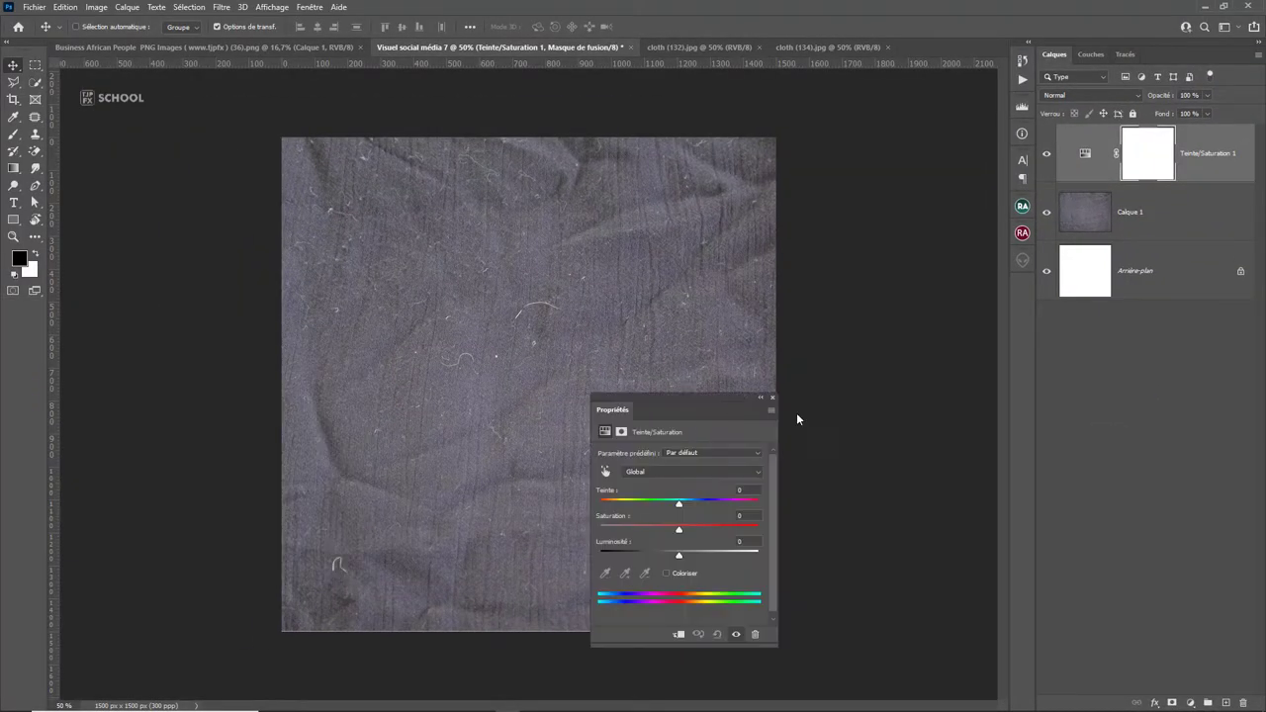
left_click_drag(797, 413, 1122, 369)
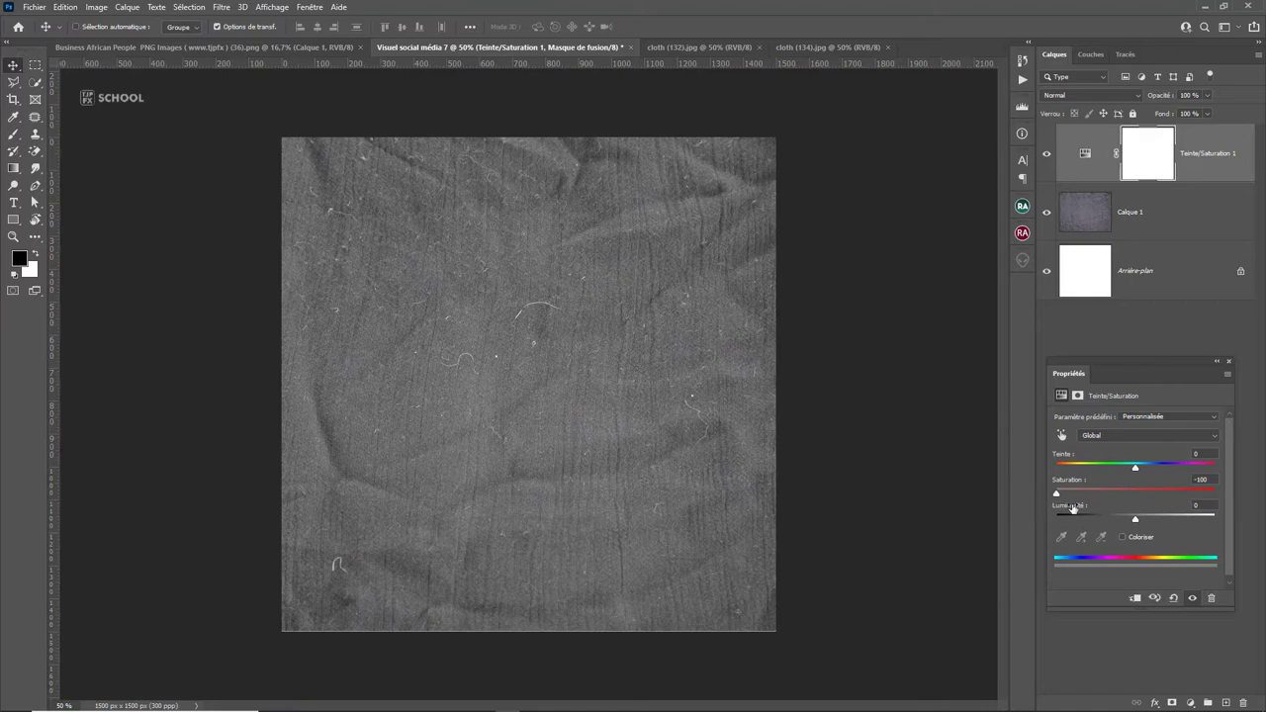
left_click_drag(1136, 523, 1126, 524)
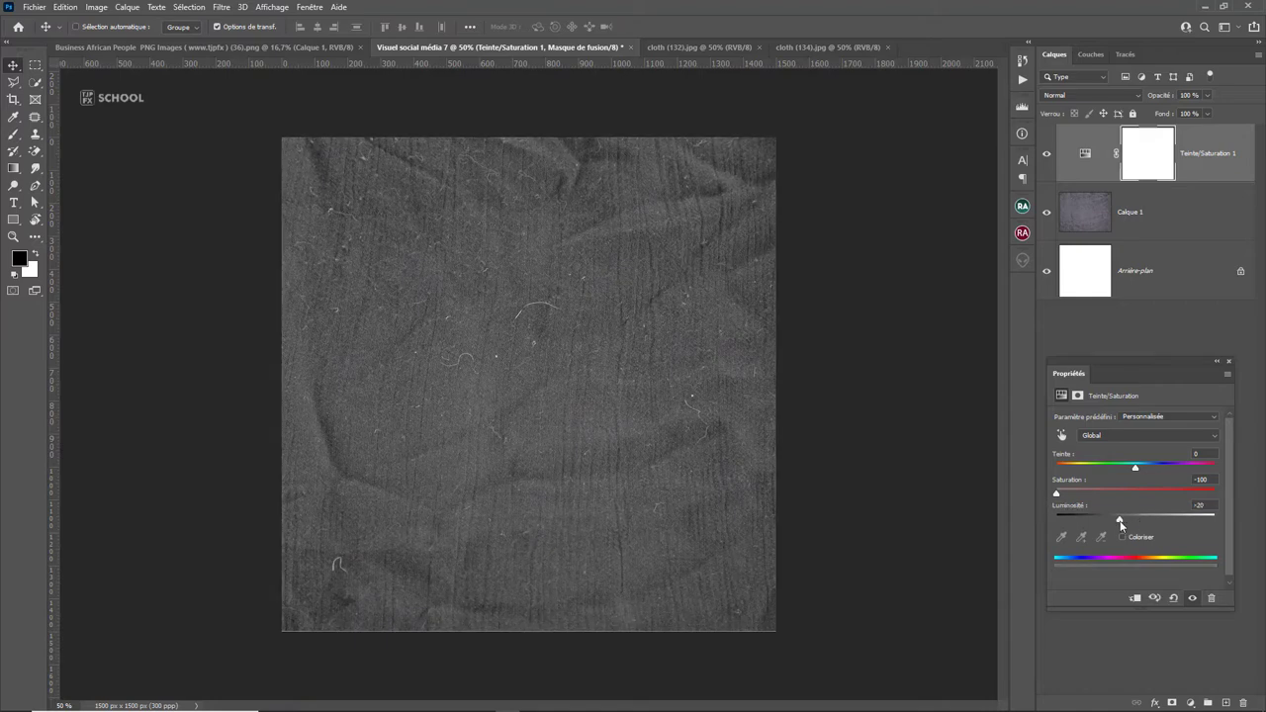
left_click(1228, 361)
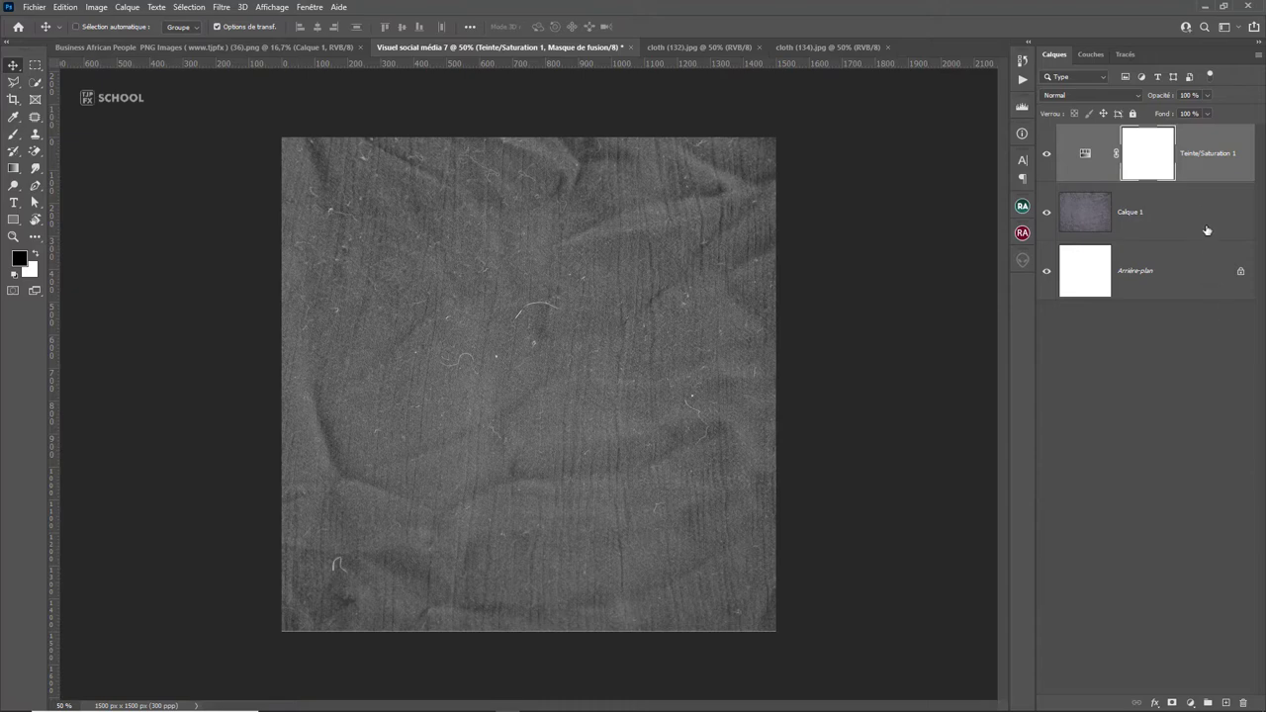
right_click(1229, 168)
left_click(1174, 409)
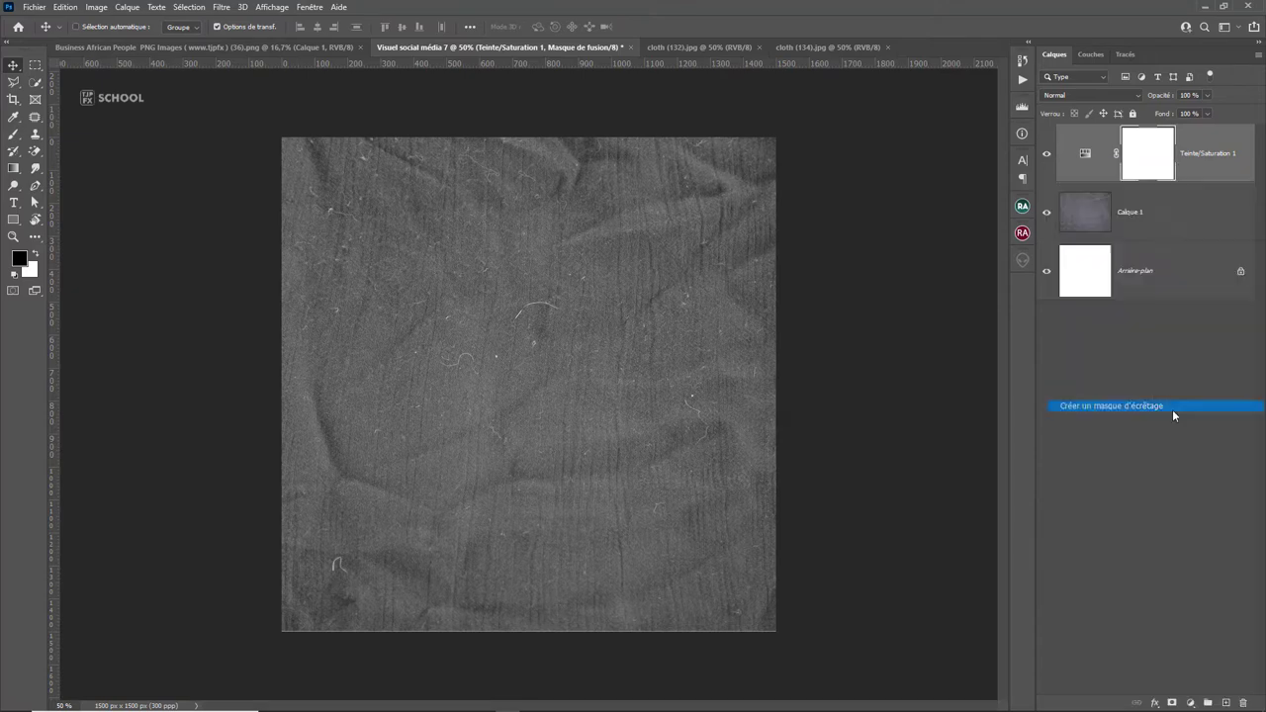
left_click(1191, 702)
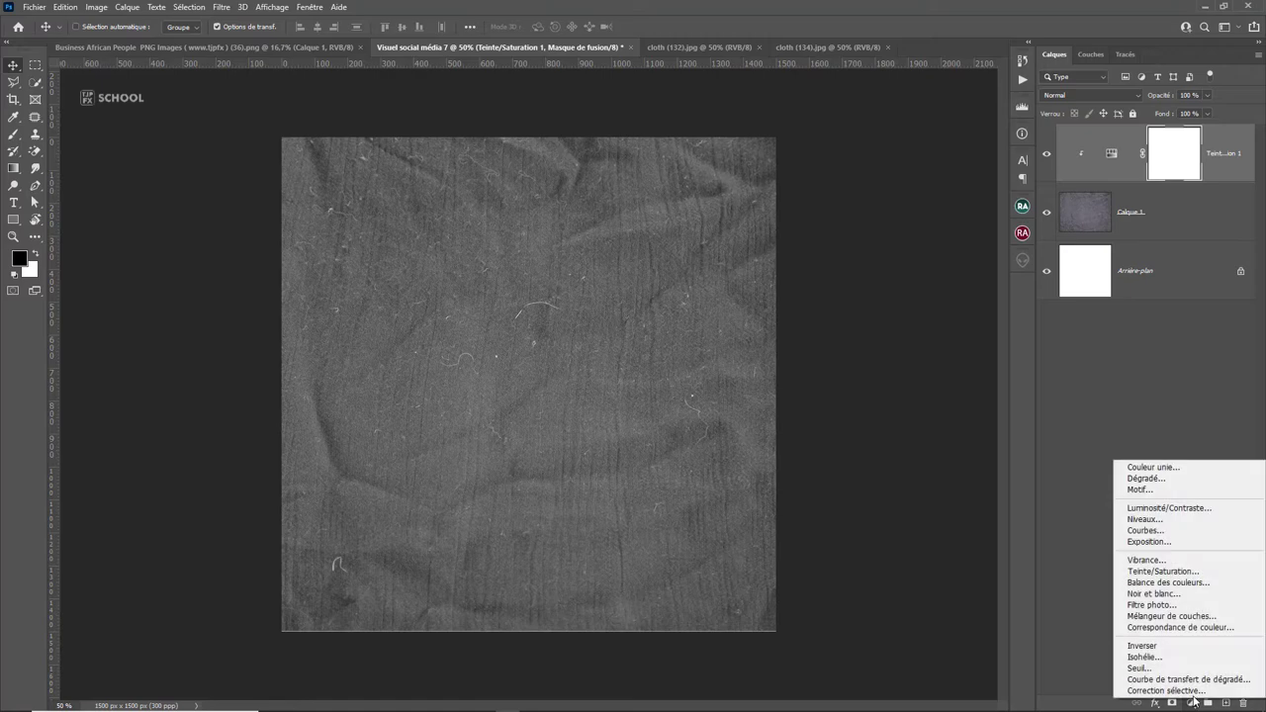
Add a Couleur unie fill layer in deep purple 48168d.
left_click(1152, 467)
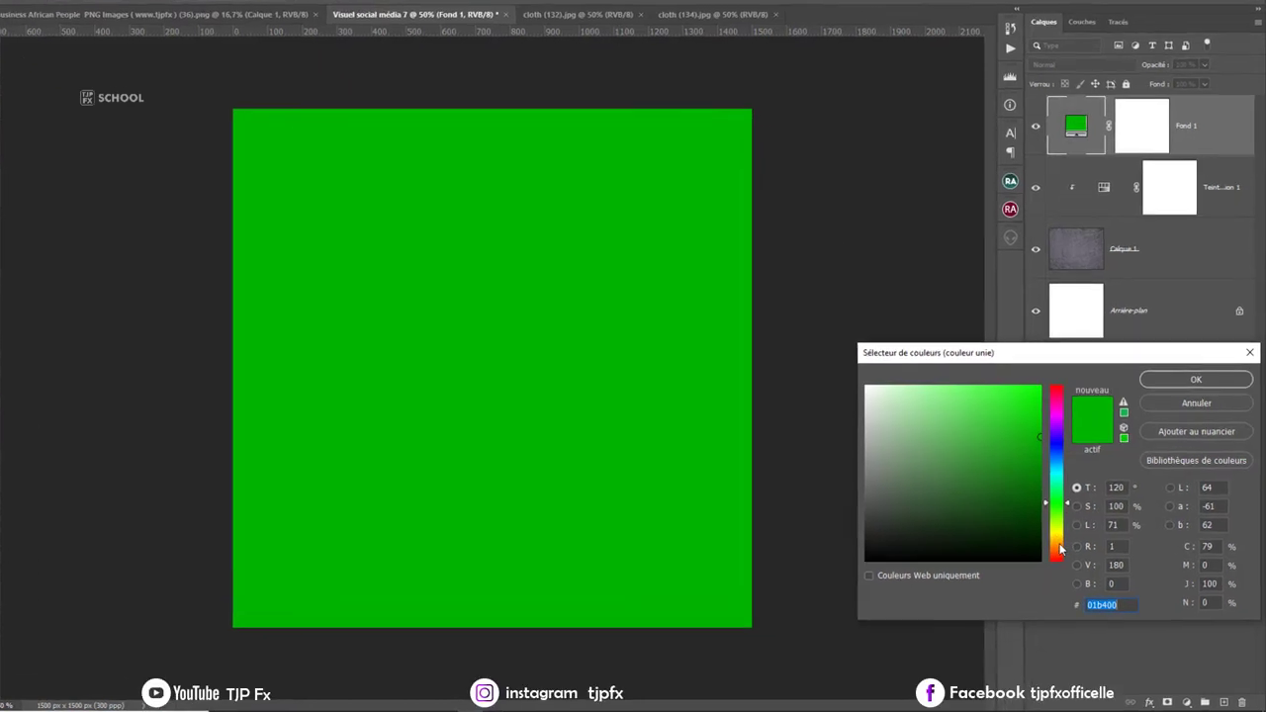
left_click(1066, 548)
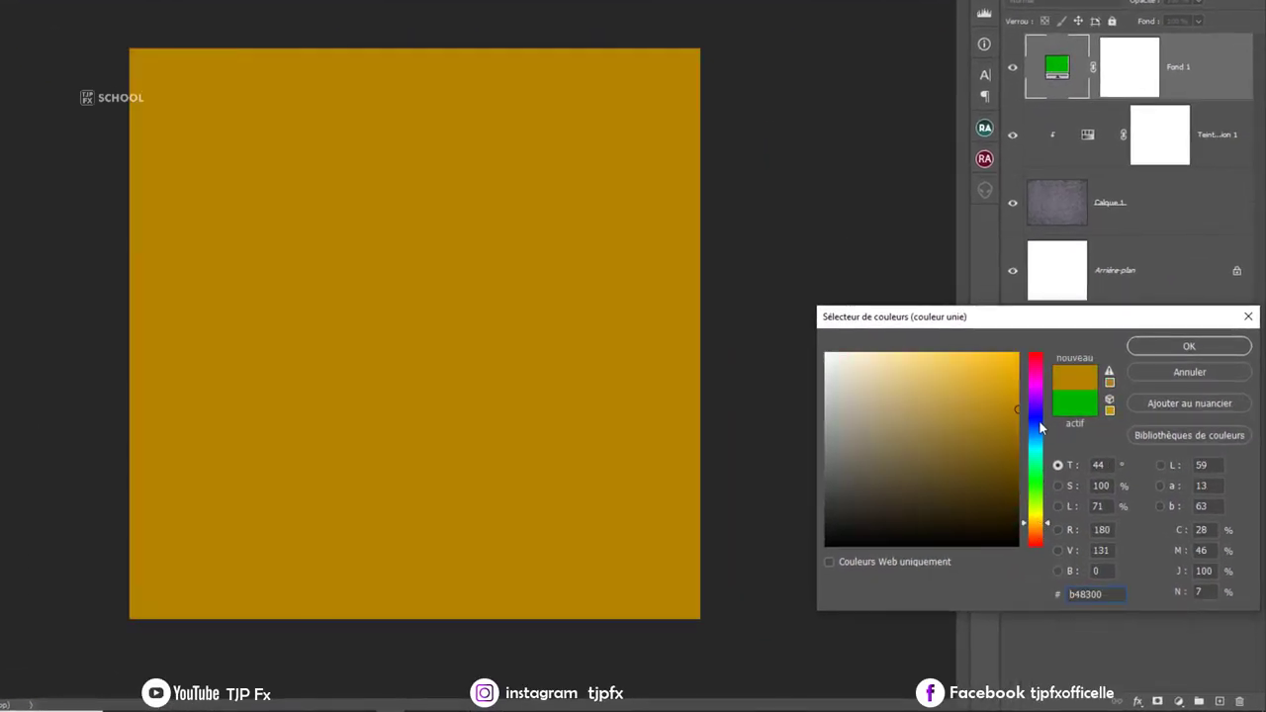
left_click(1037, 424)
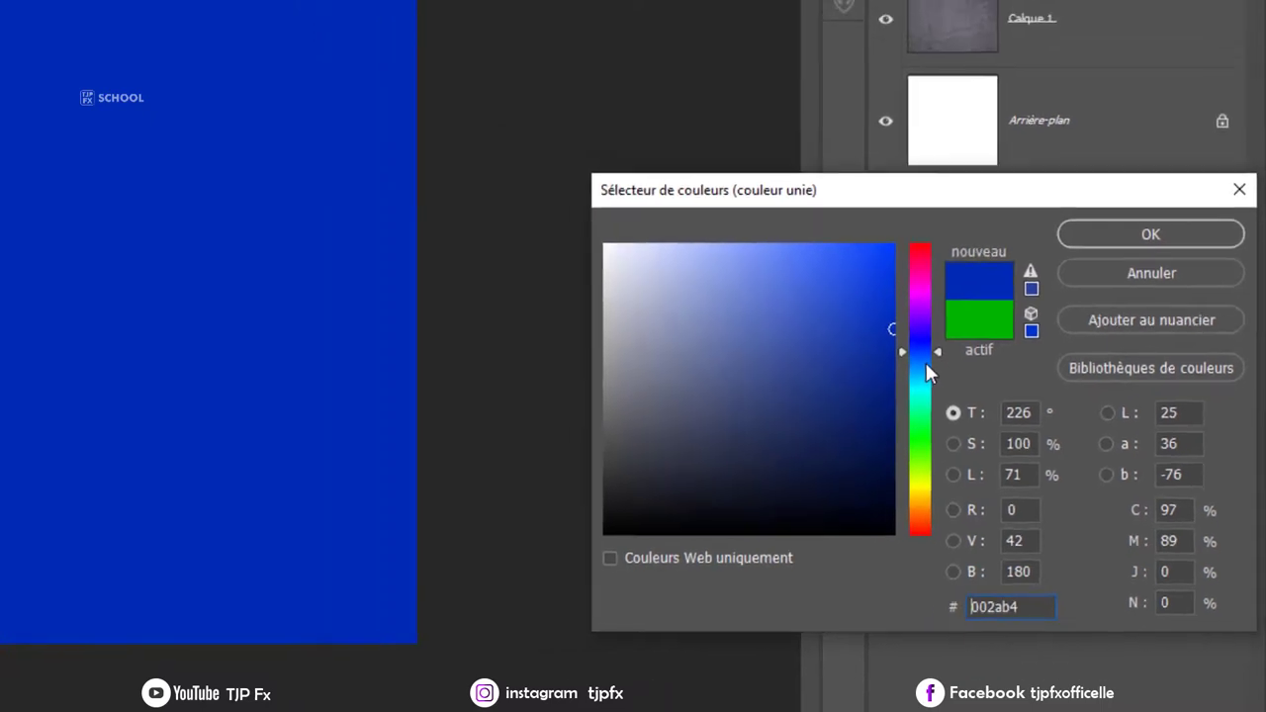
left_click(1038, 402)
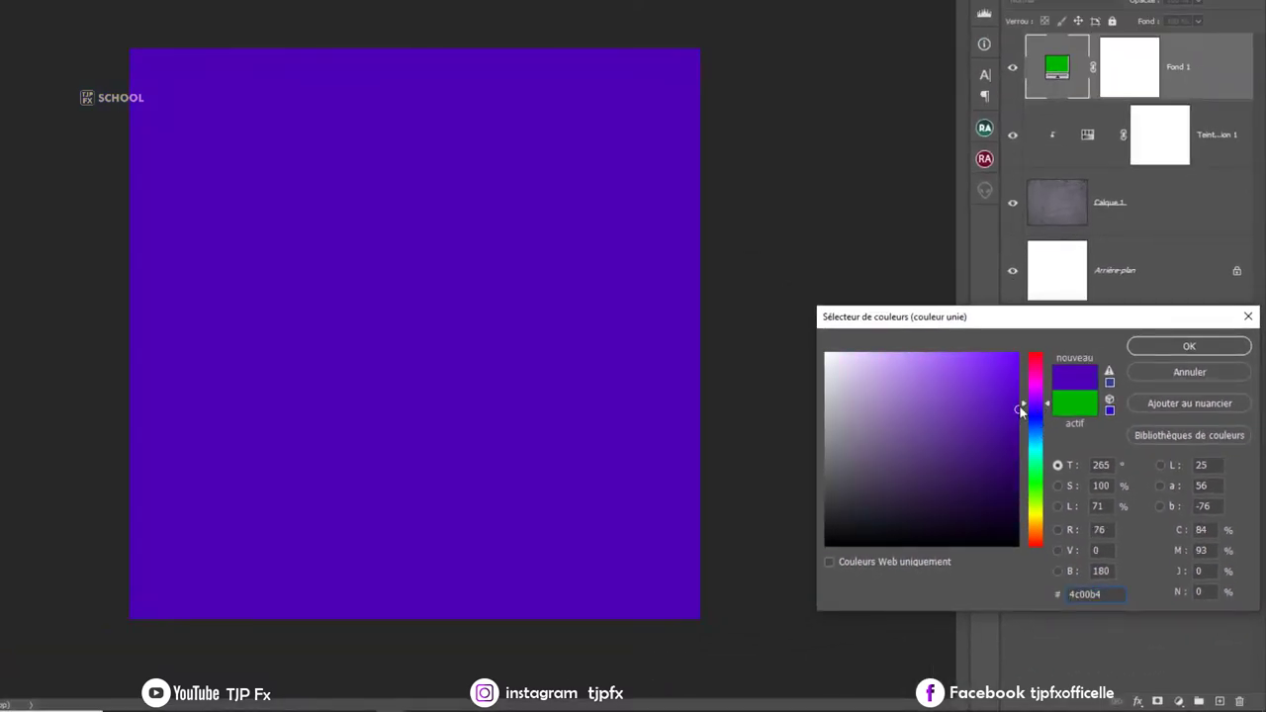
left_click(1165, 354)
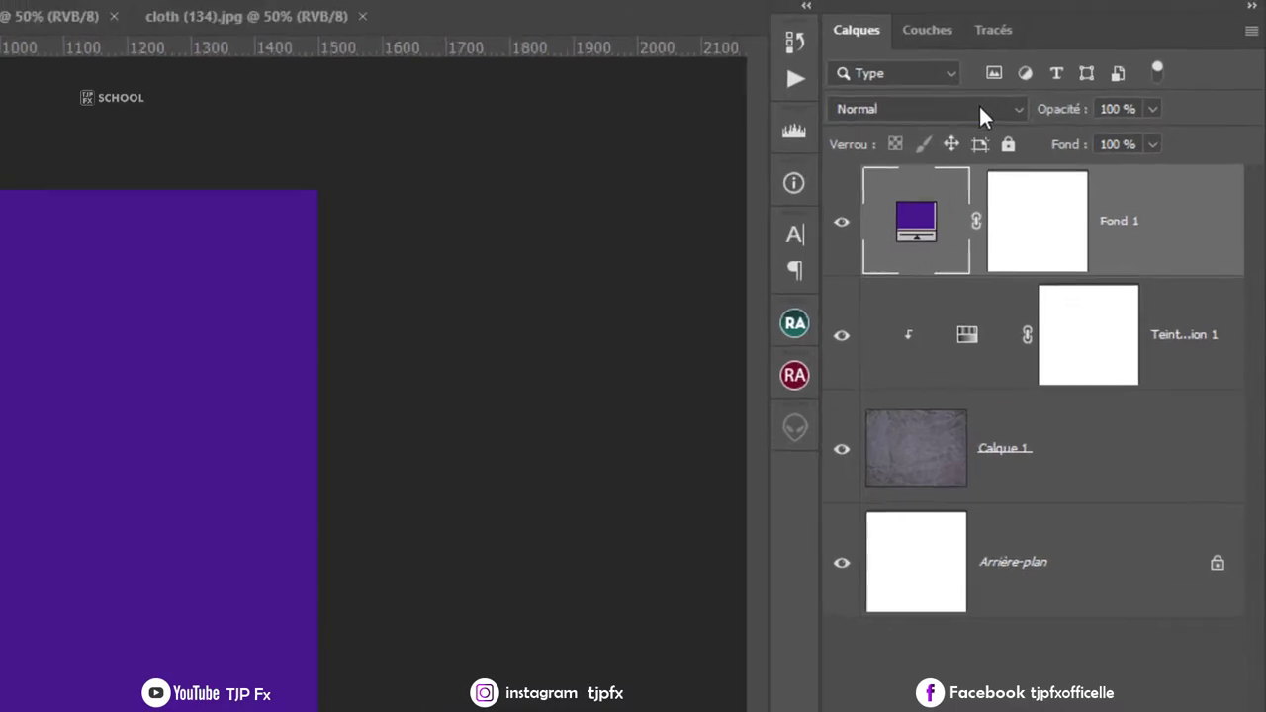
left_click(955, 121)
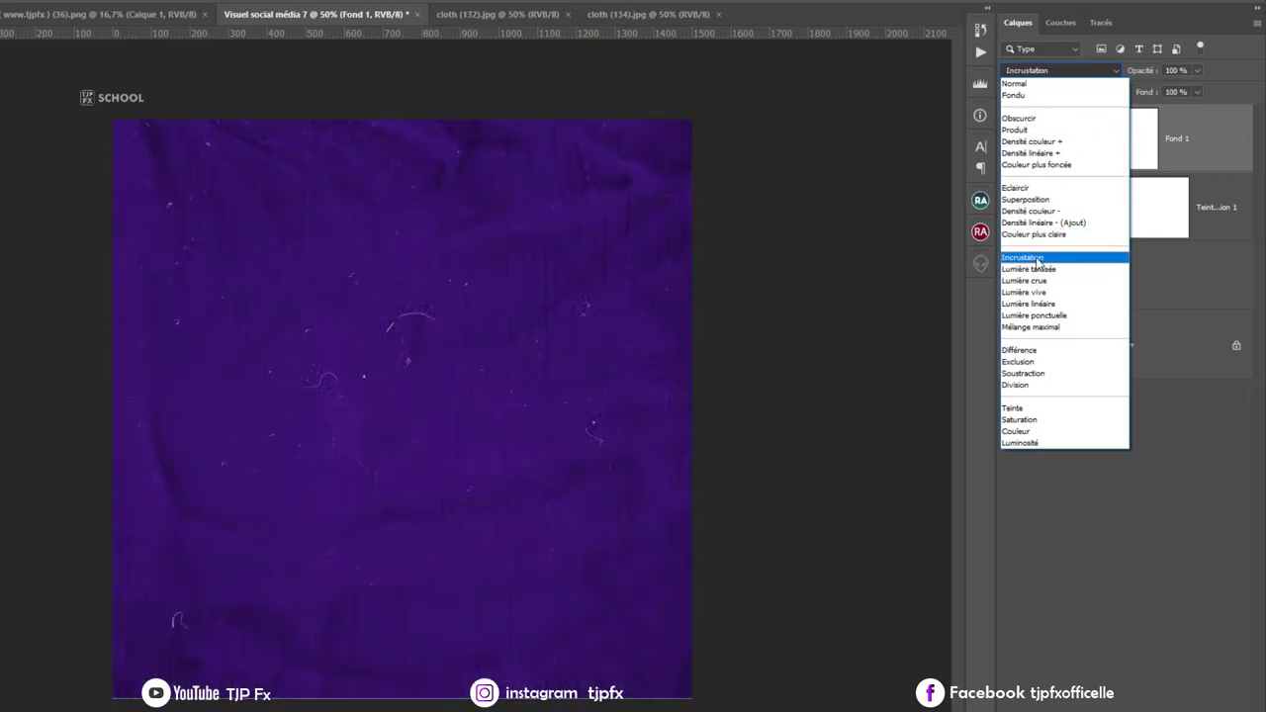
Set the purple fill to Incrustation and enlarge Calque 1 slightly to cover the canvas edges.
left_click(1037, 259)
left_click(1138, 295)
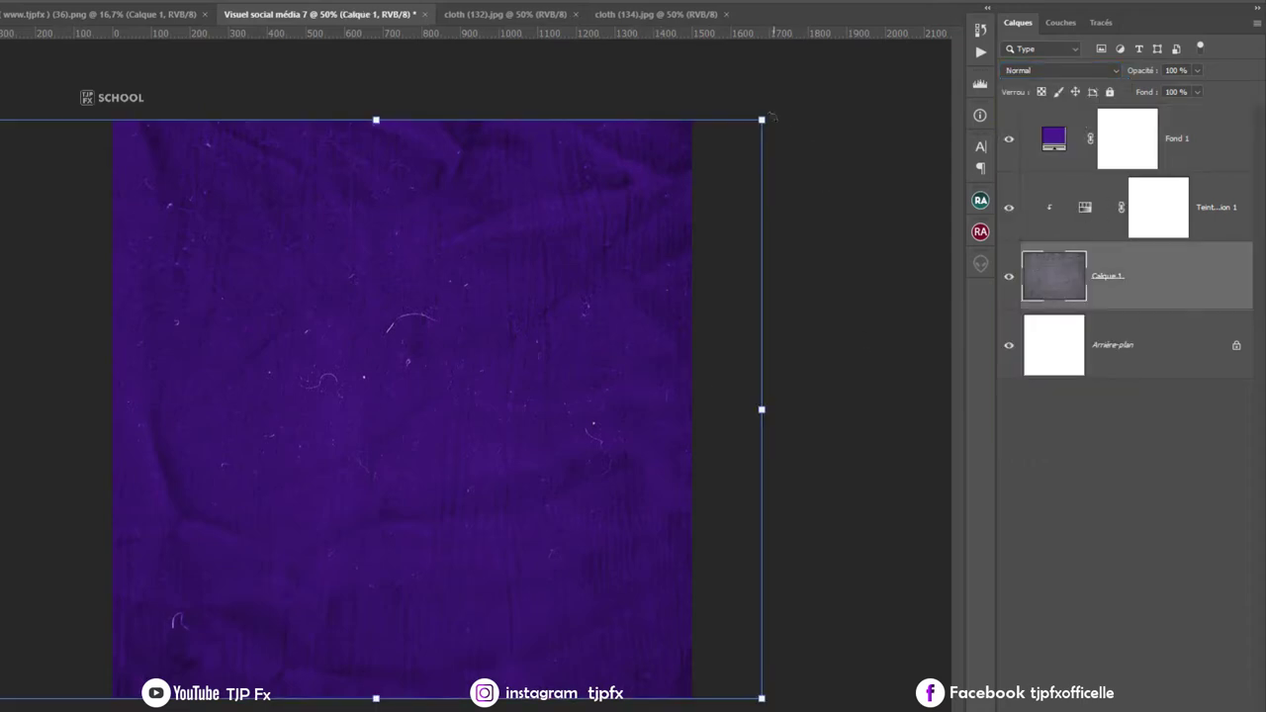
left_click_drag(761, 120, 771, 112)
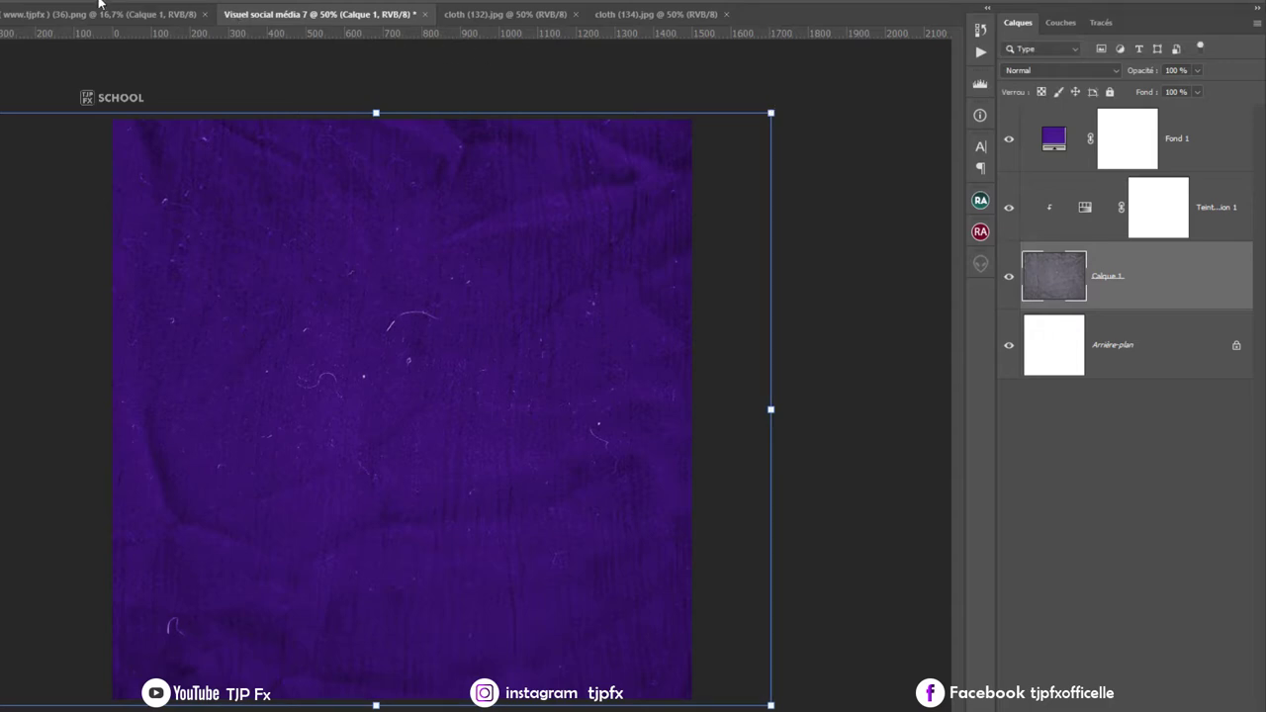
key("Return")
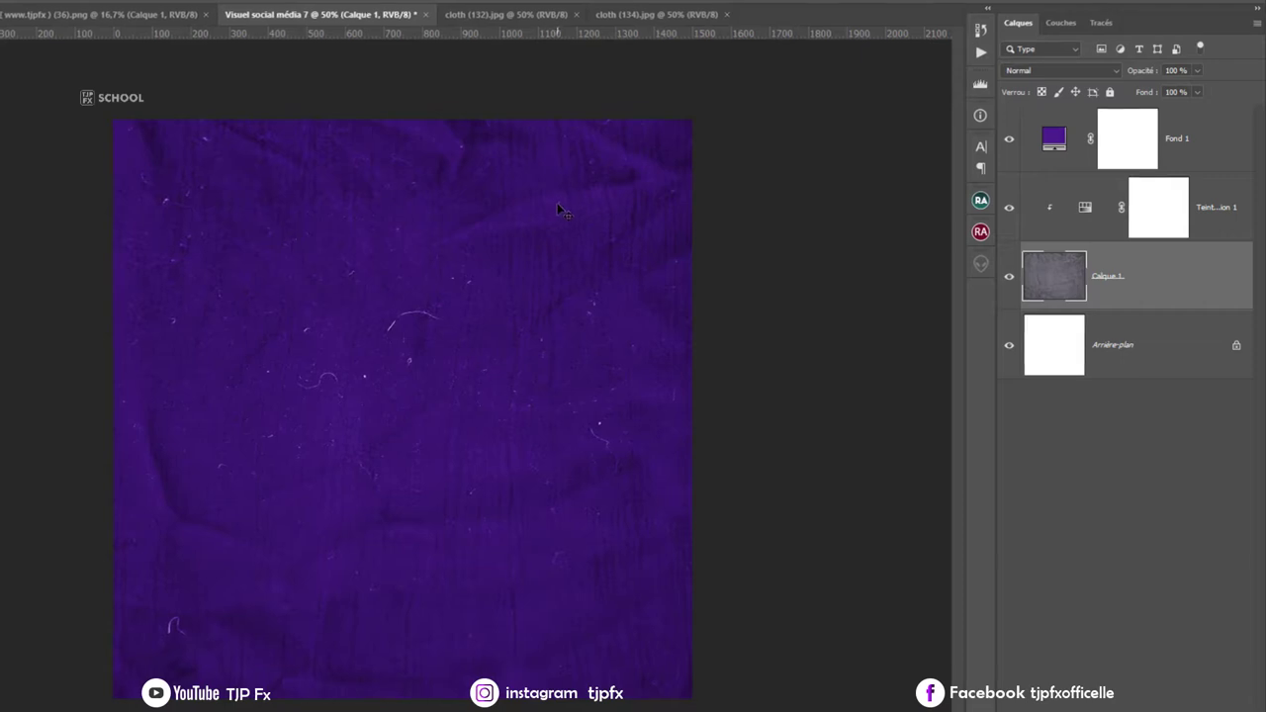
left_click(1234, 161)
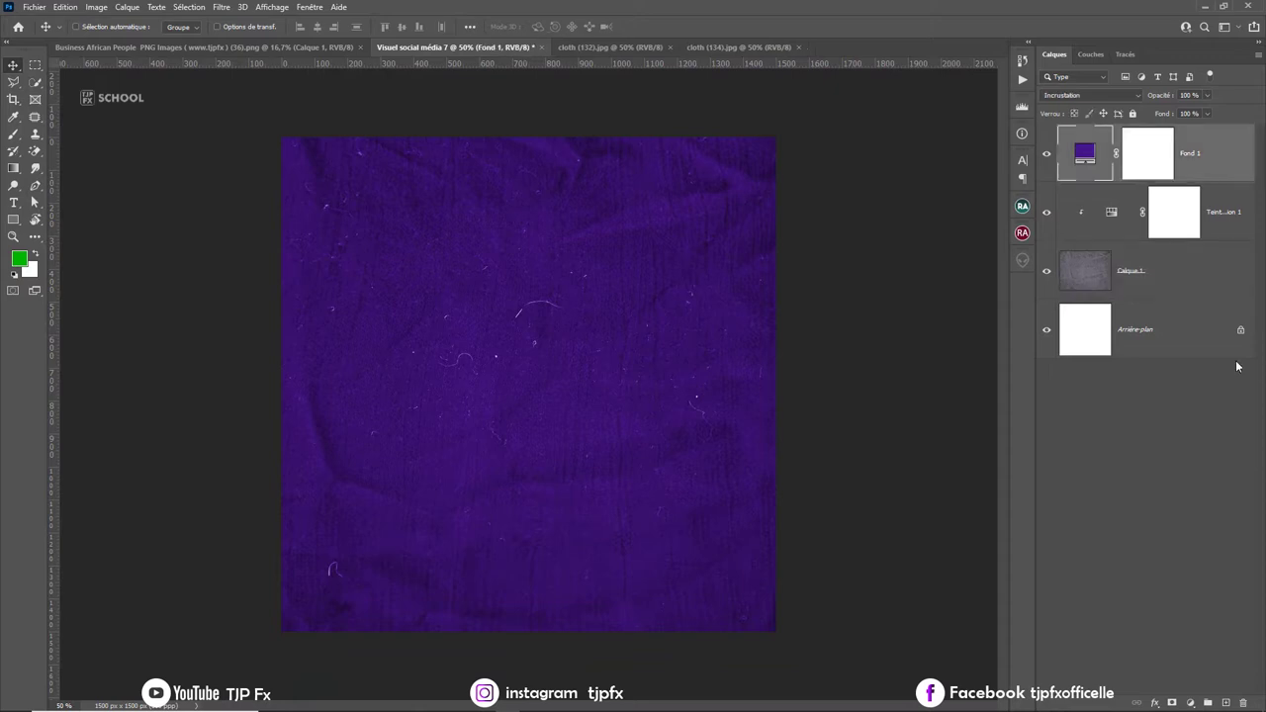
Add a Dégradé fill layer with a black-to-transparent gradient.
left_click(1193, 702)
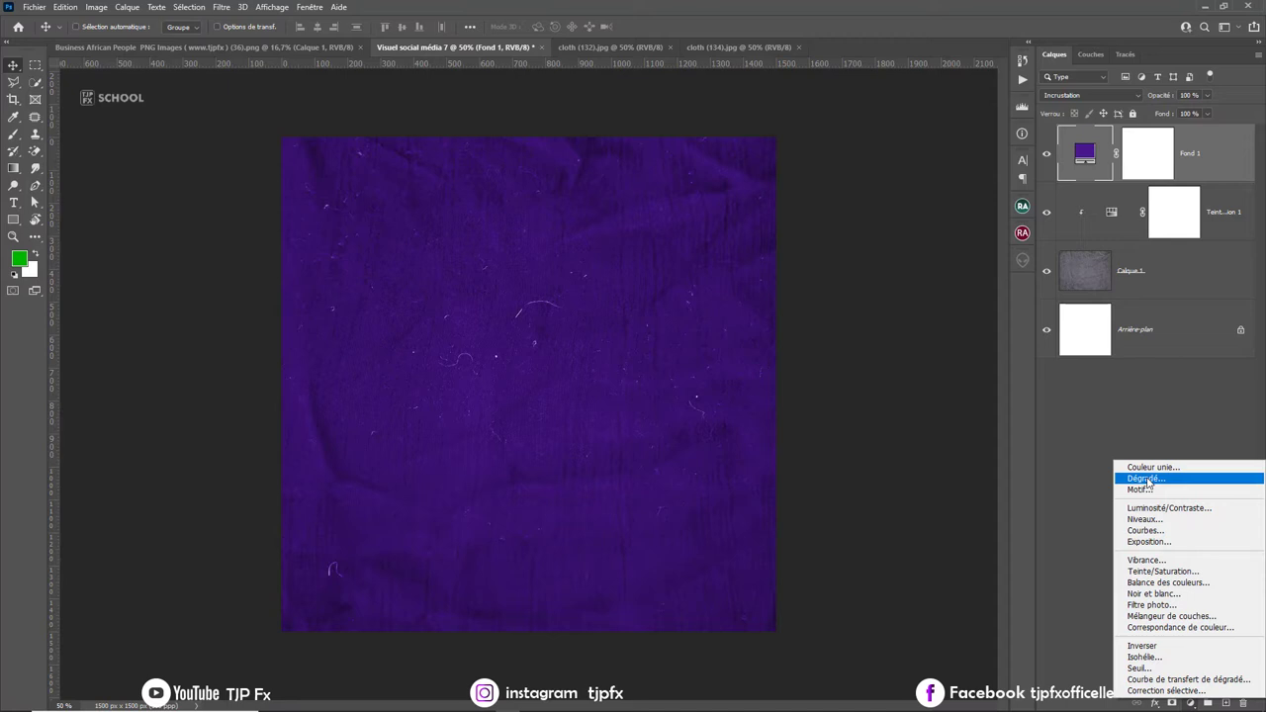
left_click(1145, 479)
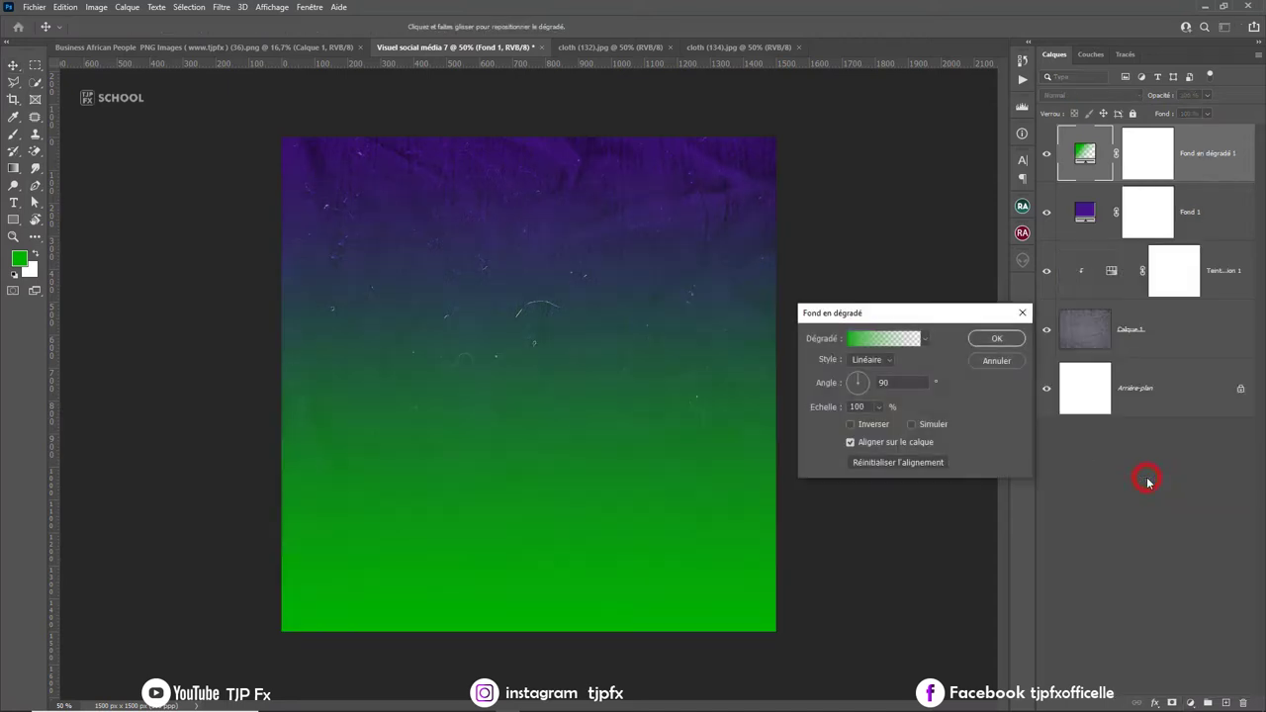
left_click(865, 342)
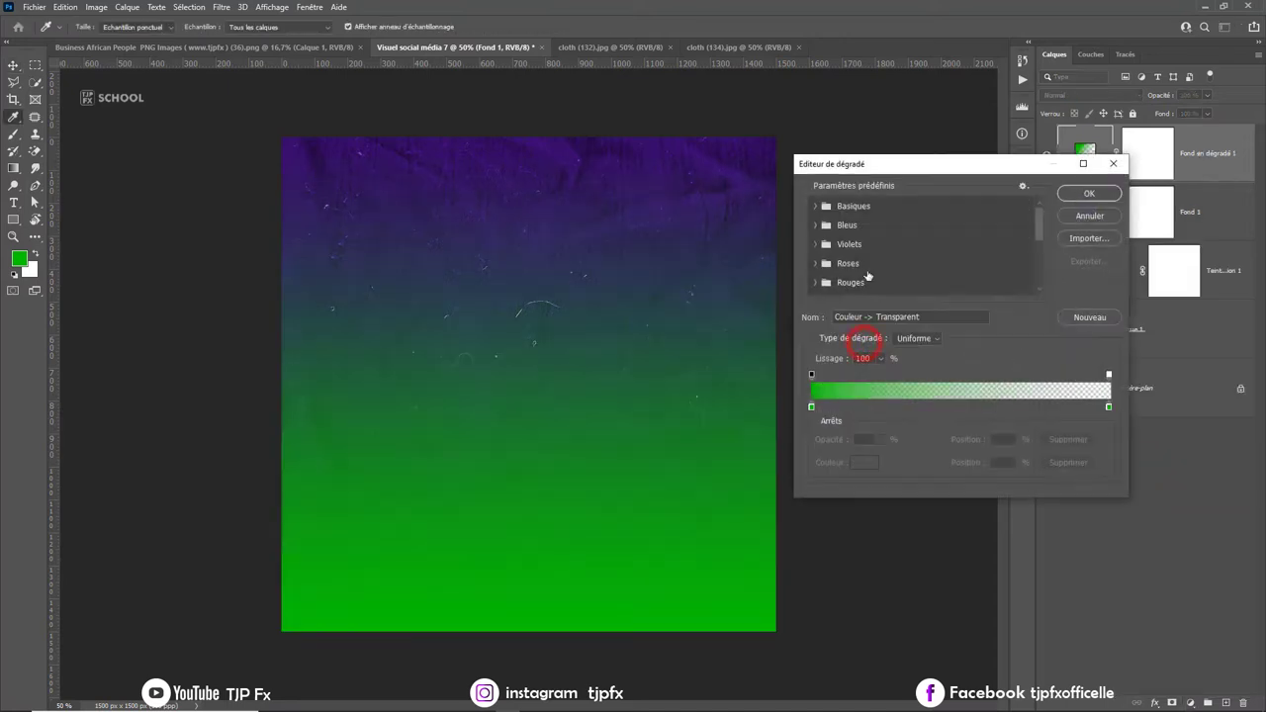
left_click(812, 408)
left_click(863, 468)
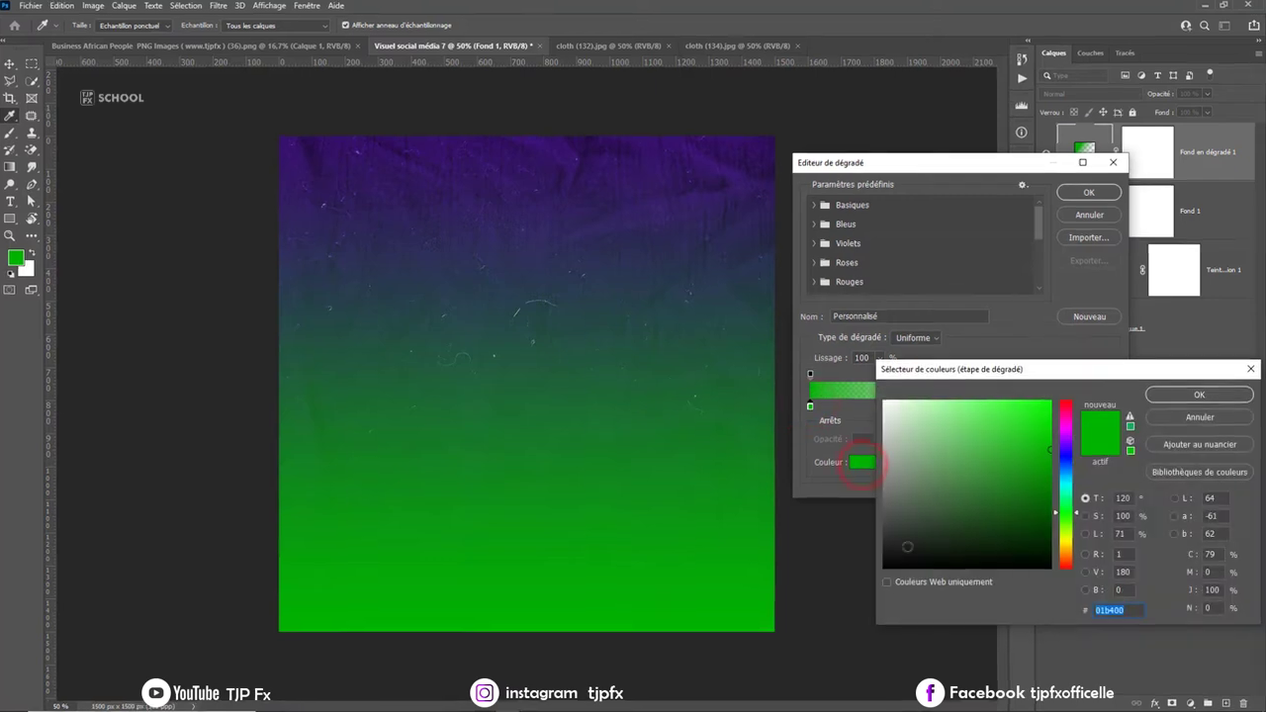
left_click(886, 566)
left_click(1226, 374)
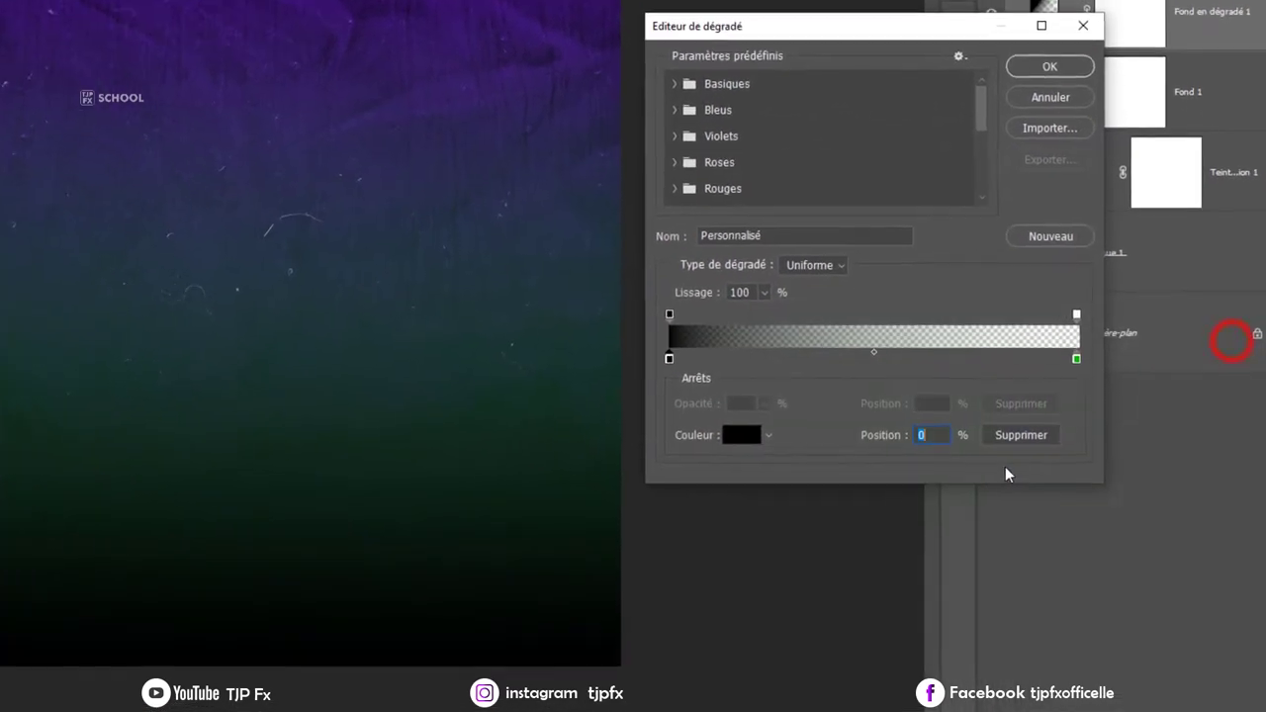
left_click(1074, 356)
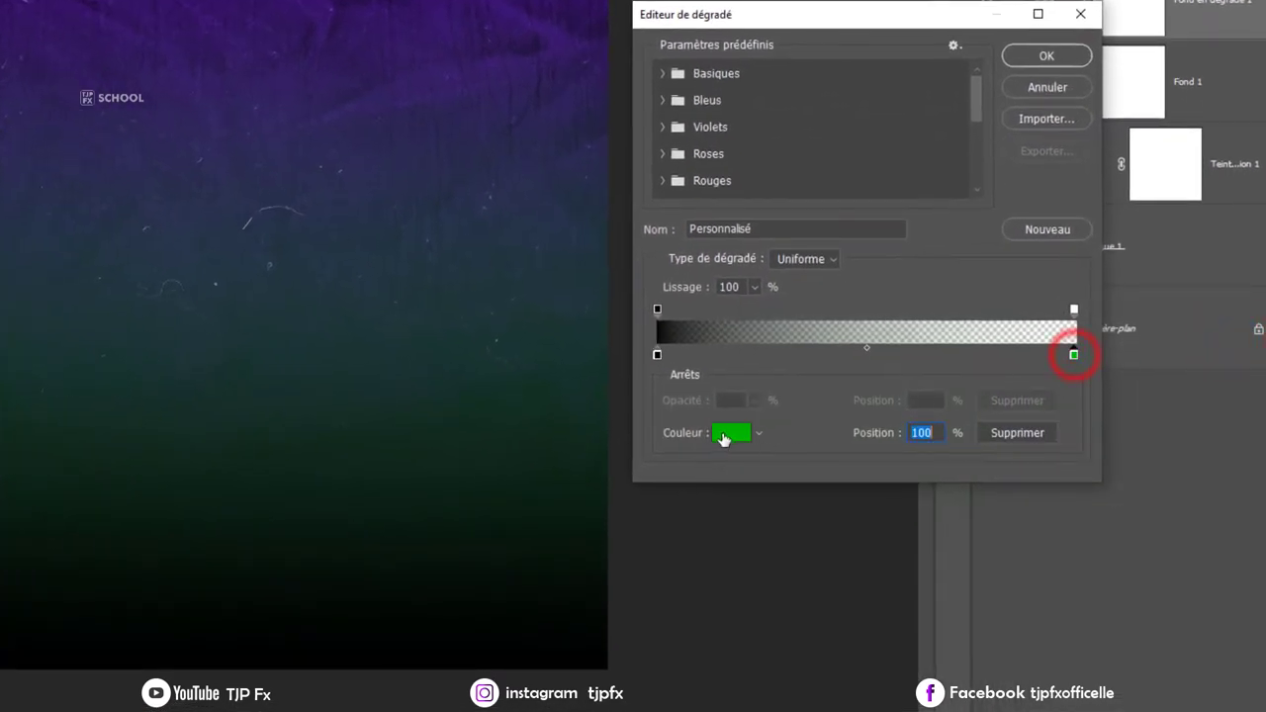
left_click(722, 438)
left_click_drag(794, 534, 760, 580)
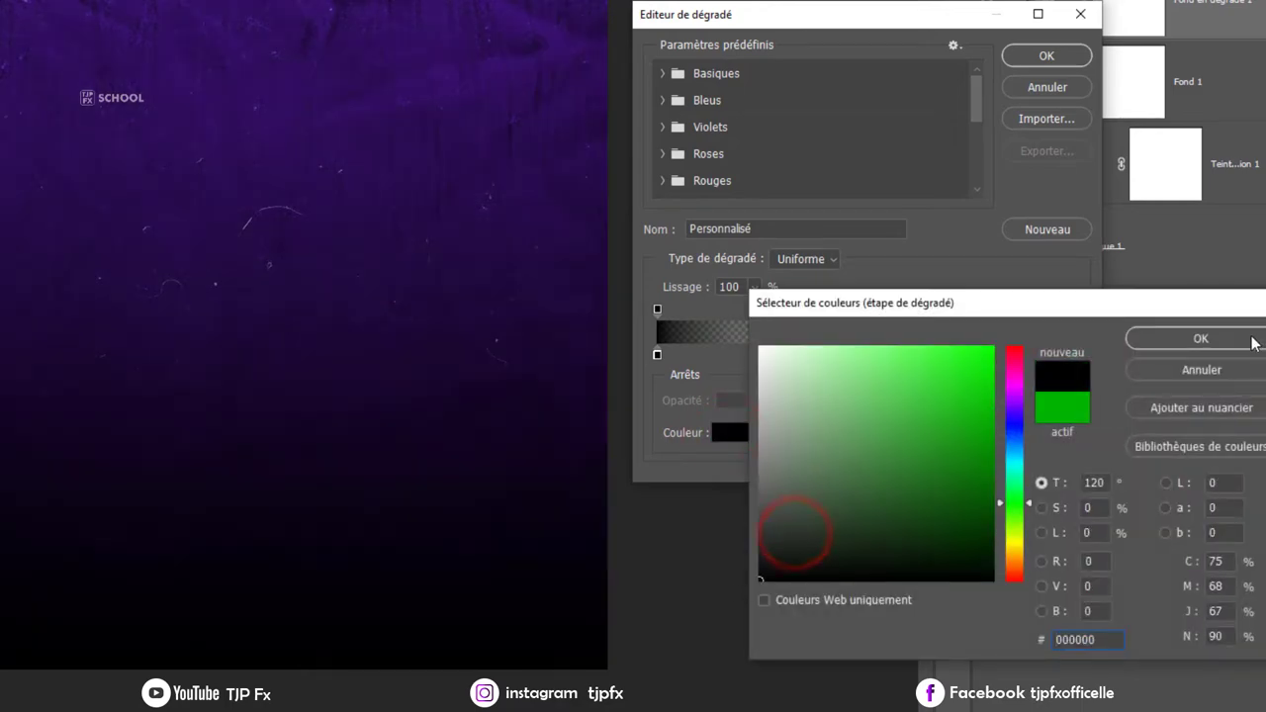
left_click(1252, 338)
left_click(1039, 62)
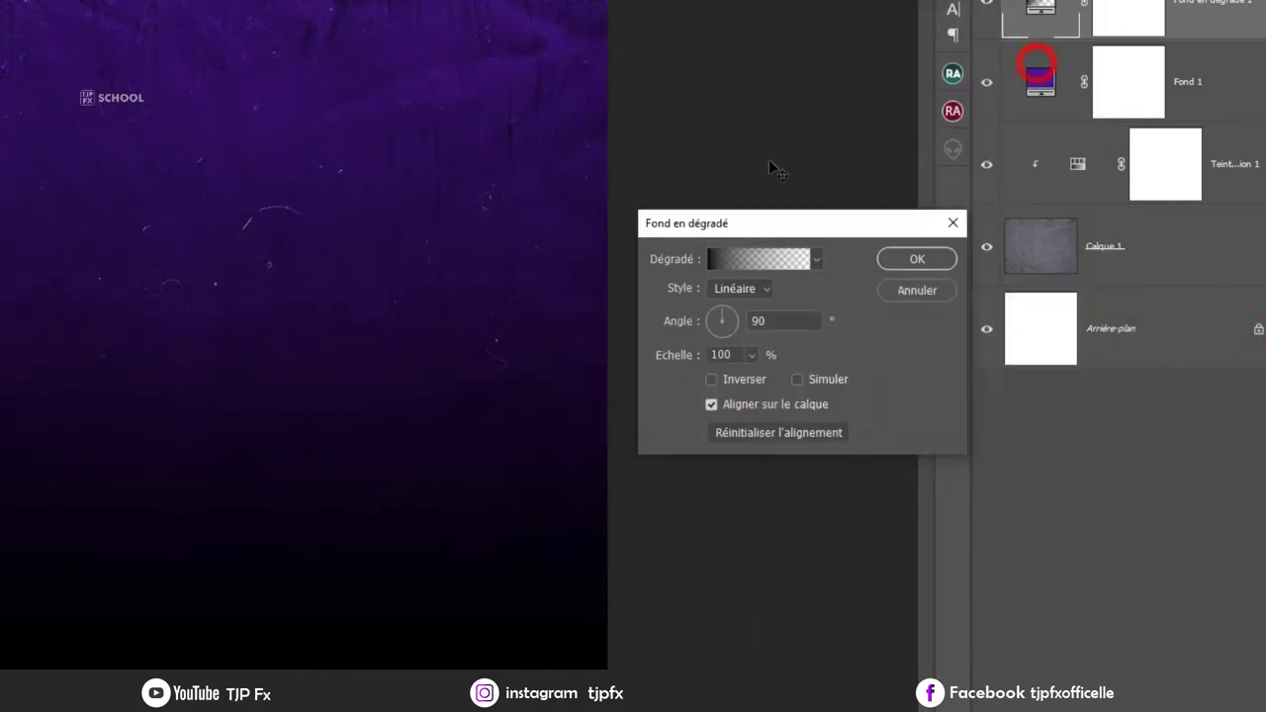
Make the gradient Radial, check Inverser, widen Echelle to about 243%, and apply it.
left_click(763, 287)
left_click(751, 323)
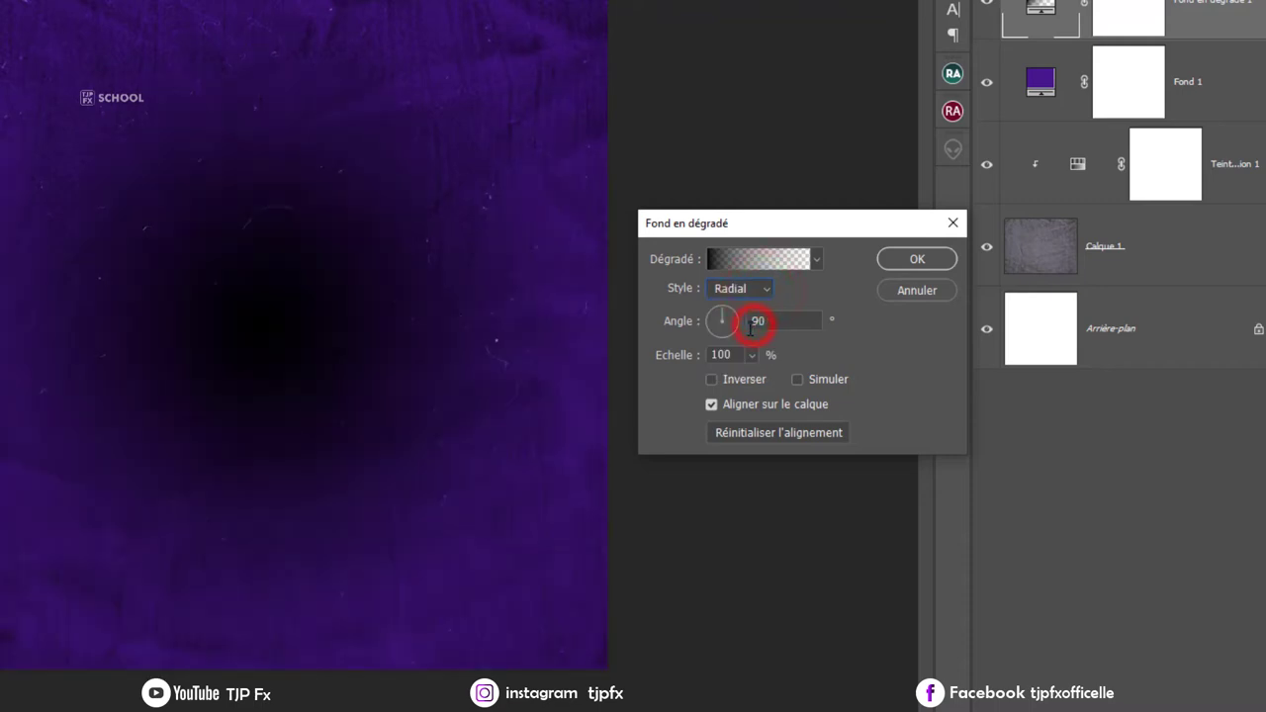
left_click(757, 381)
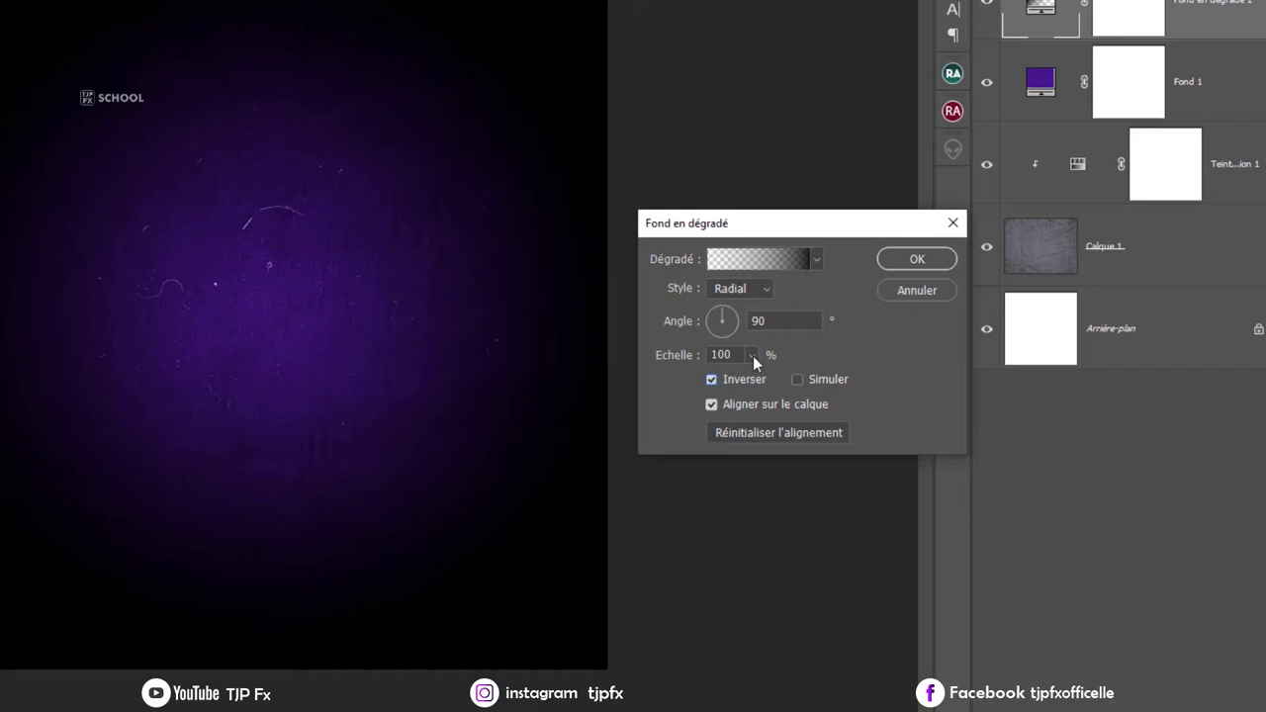
left_click_drag(755, 385, 762, 386)
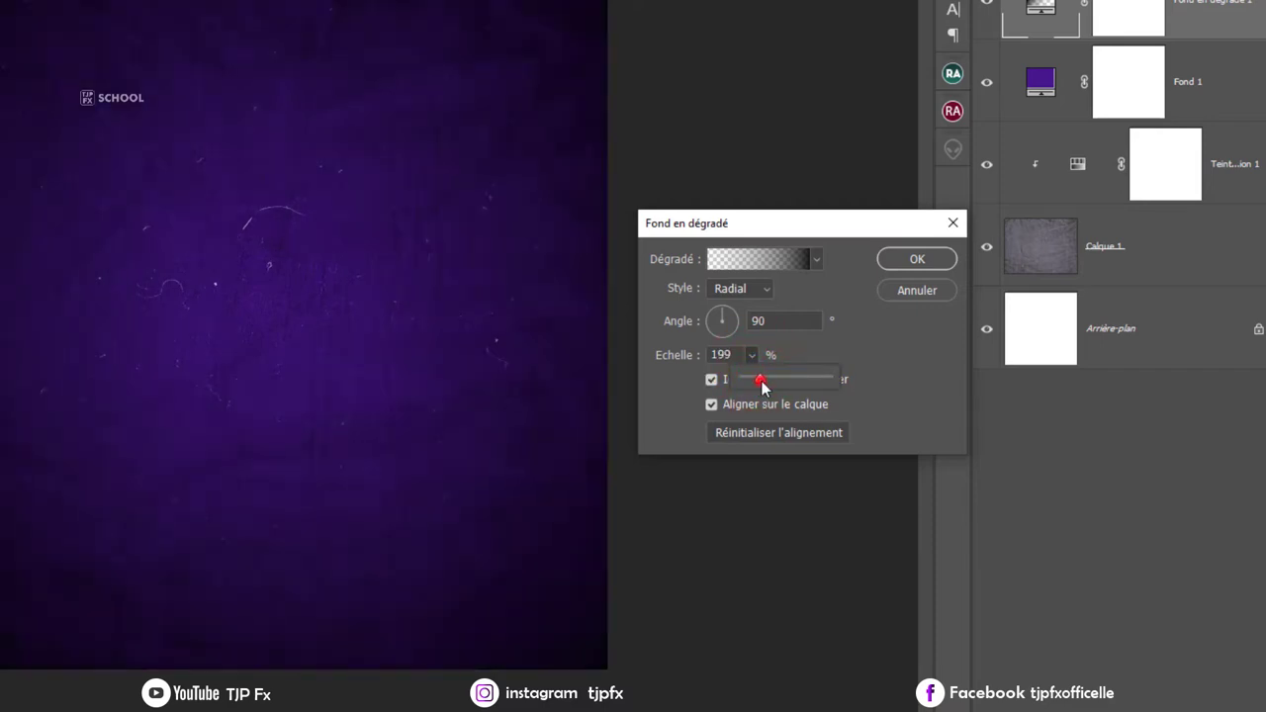
left_click(934, 259)
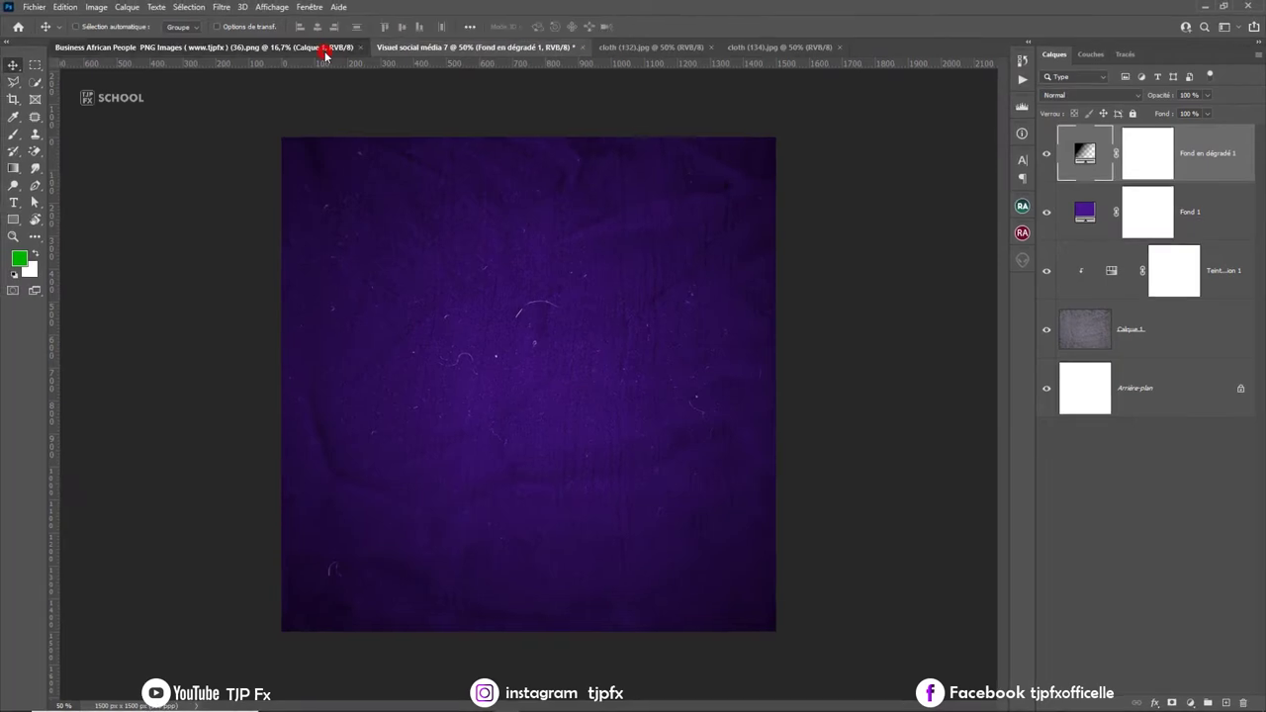
Drag the woman photo into the visual as Calque 2 and convert it to a smart object.
left_click(324, 55)
left_click_drag(443, 214, 519, 237)
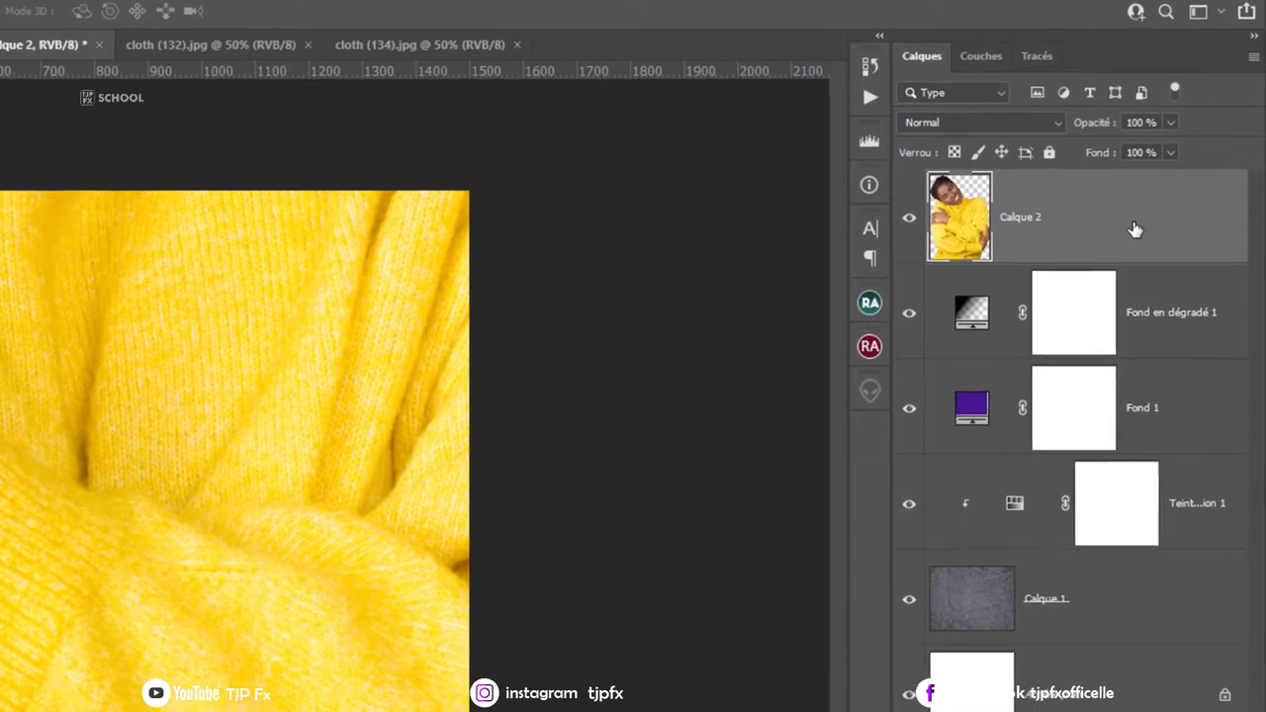
right_click(1183, 161)
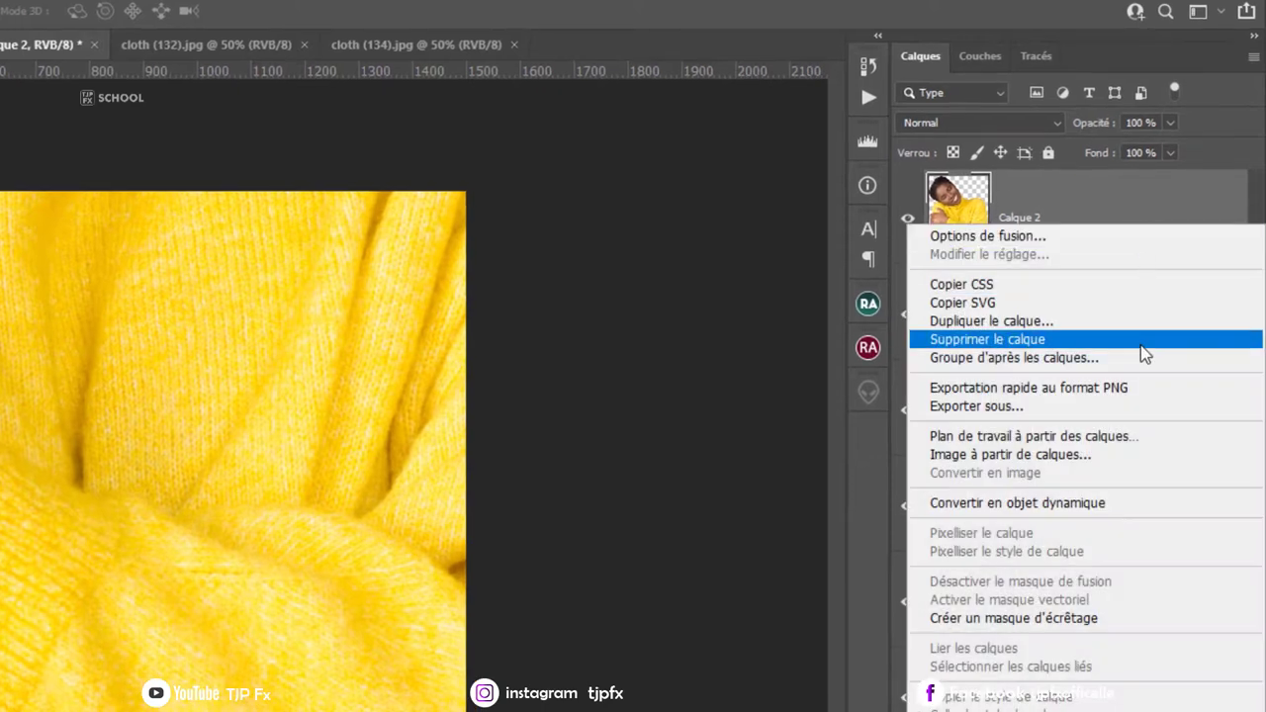
left_click(1185, 503)
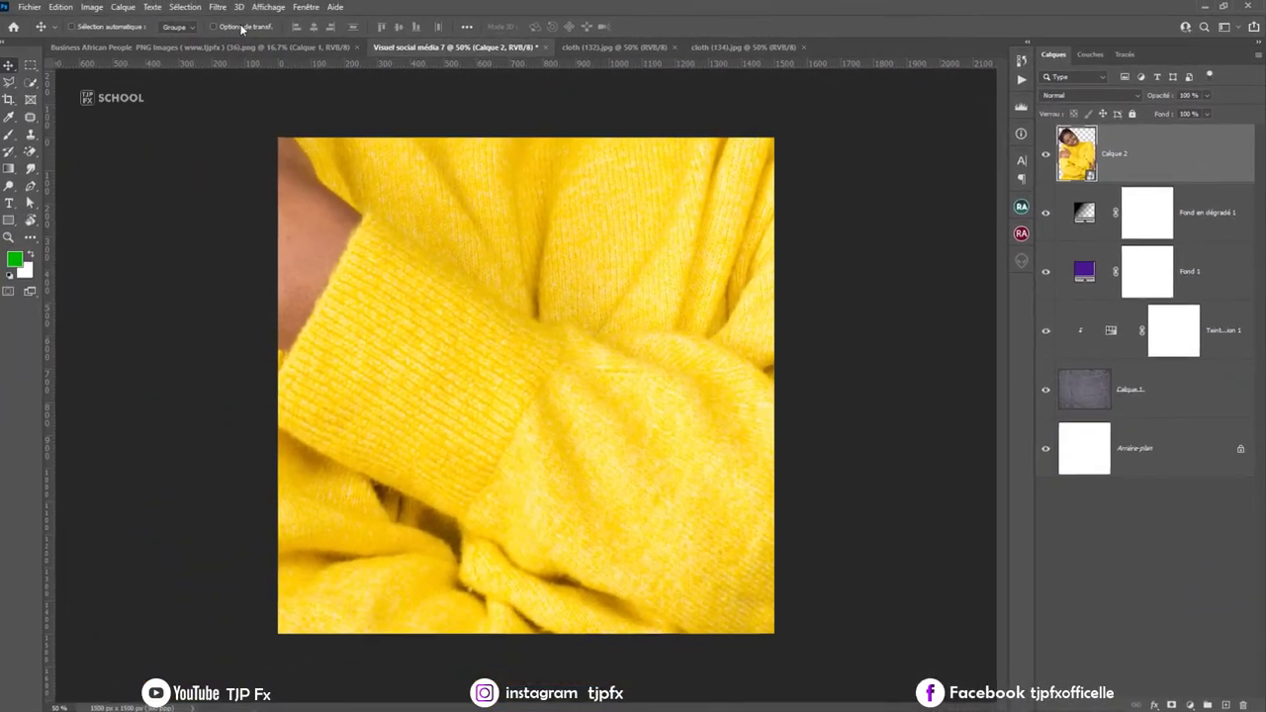
Scale the woman photo down and position it in the lower centre of the purple square.
left_click(241, 26)
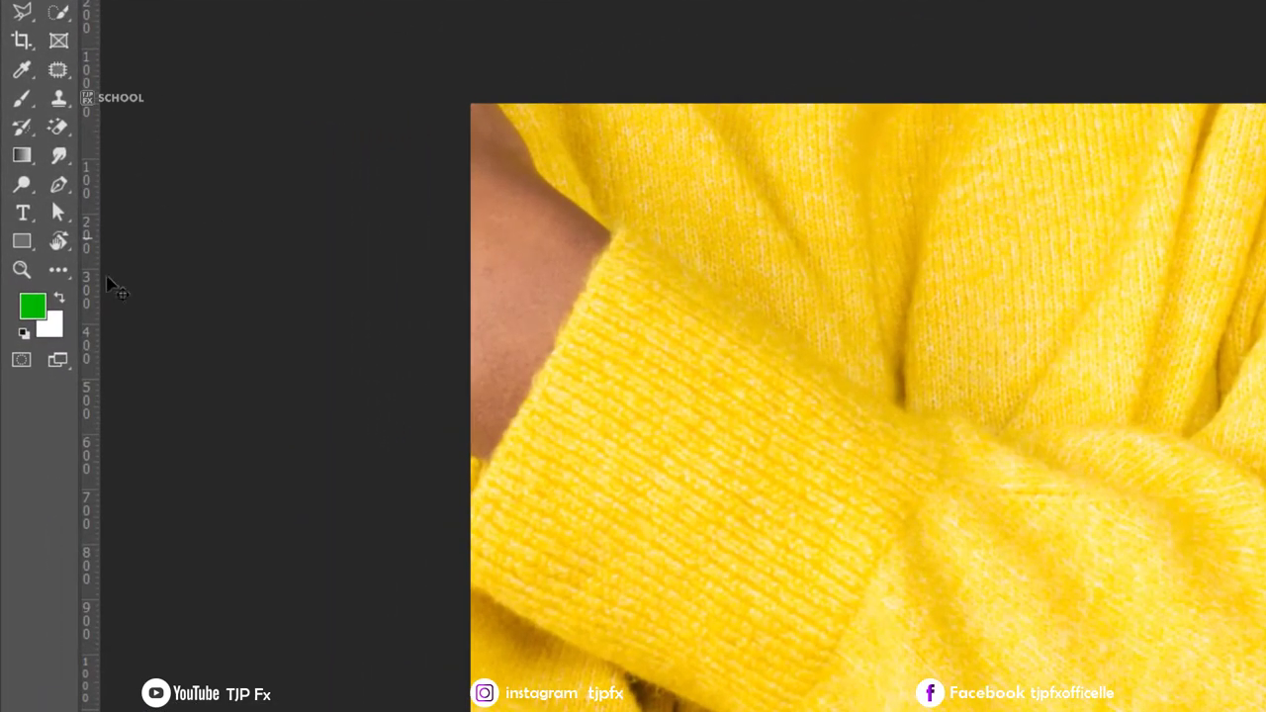
left_click(21, 269)
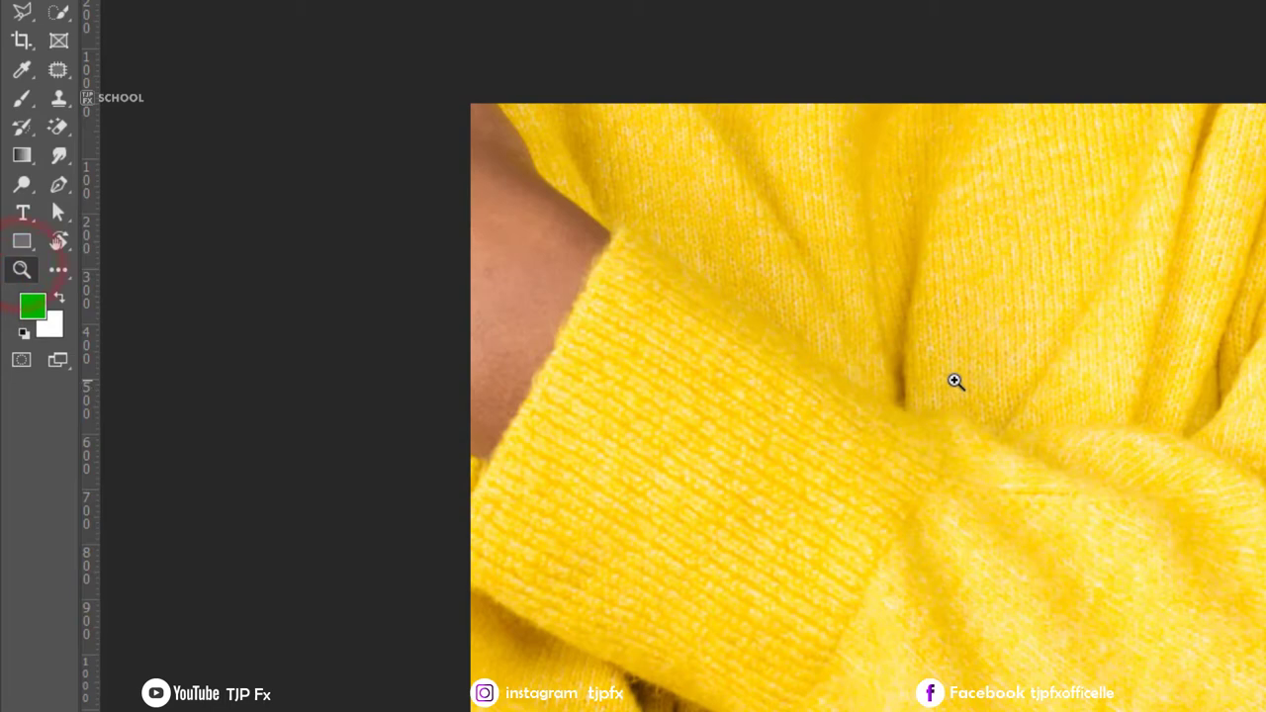
left_click_drag(956, 382, 817, 406)
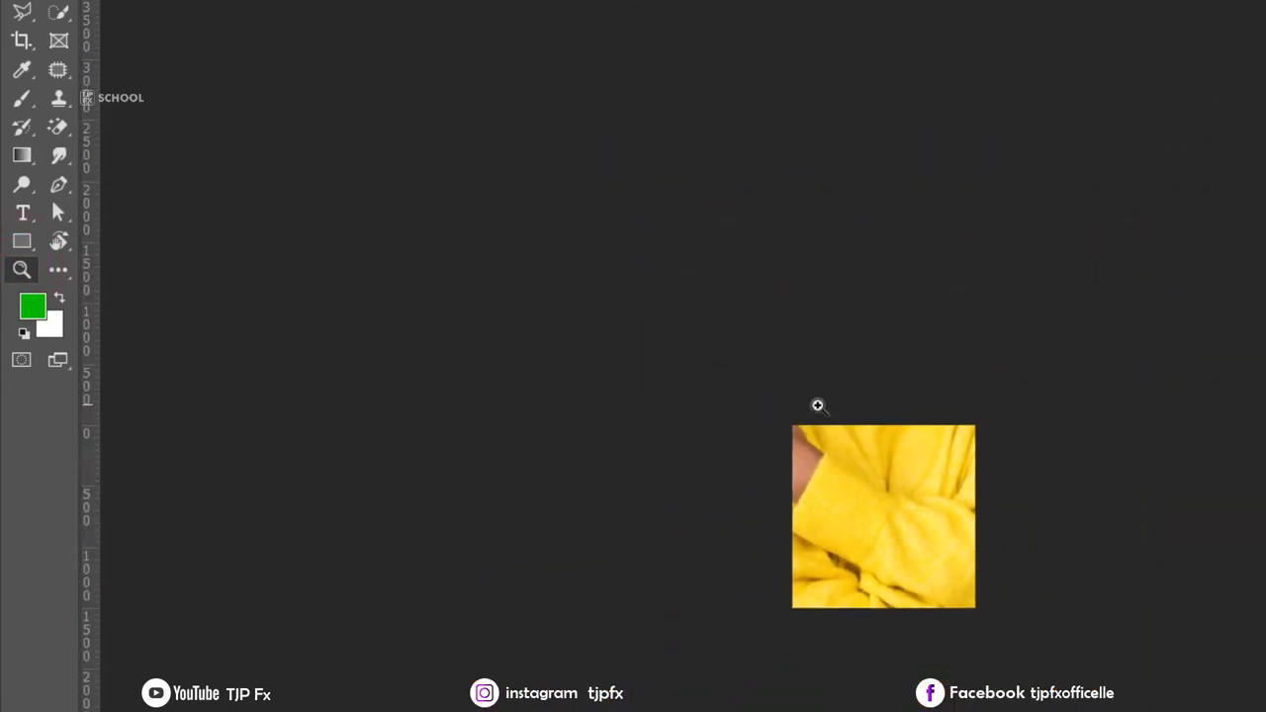
left_click_drag(817, 405, 782, 395)
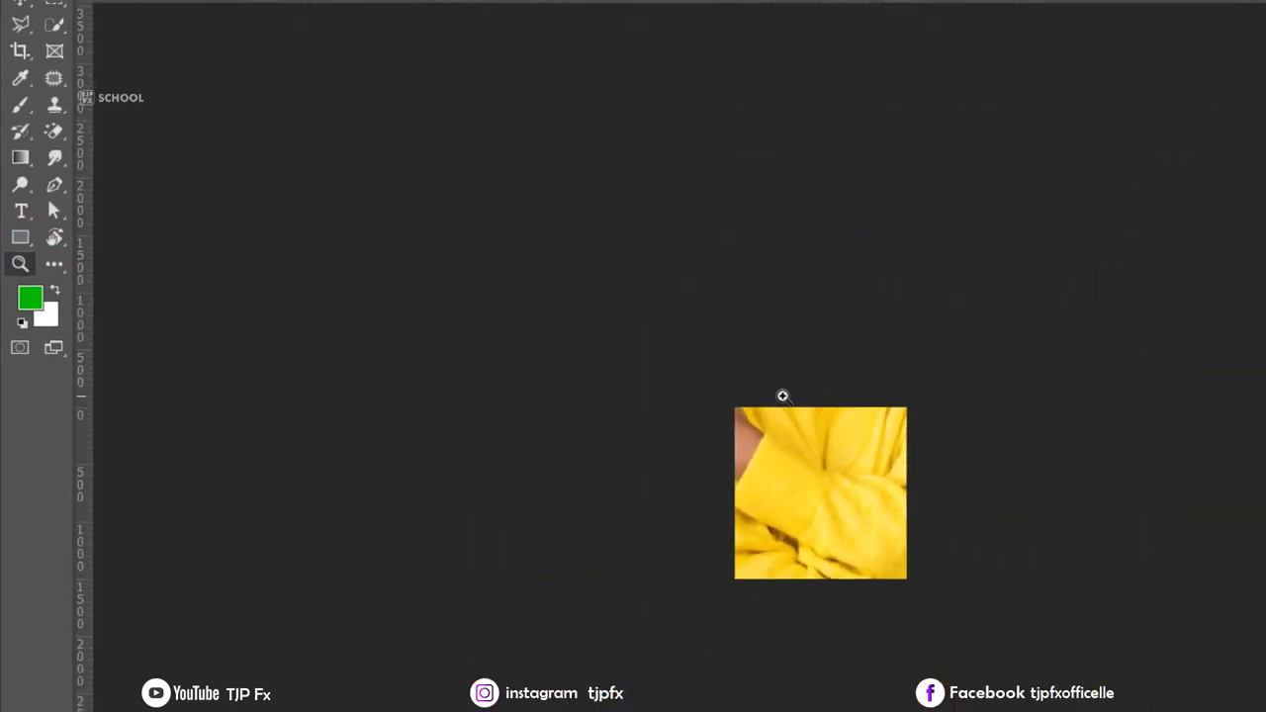
left_click(12, 65)
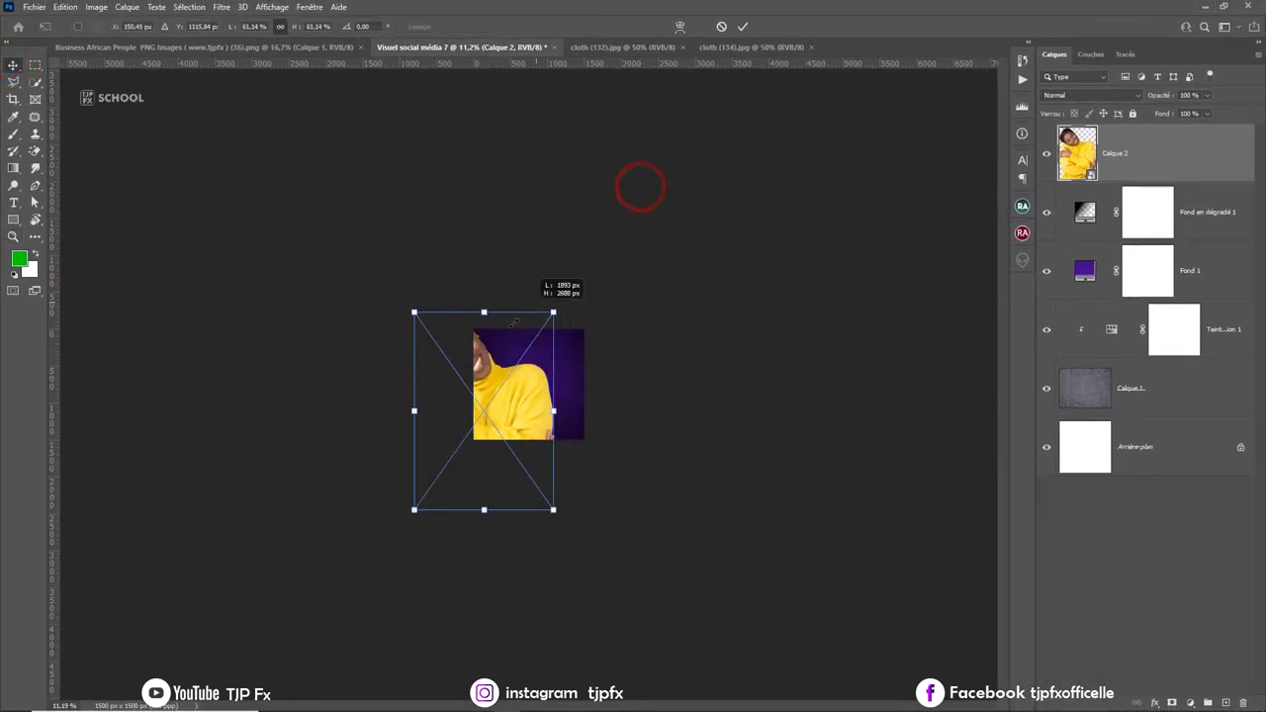
left_click_drag(638, 188, 521, 360)
left_click_drag(508, 423, 571, 392)
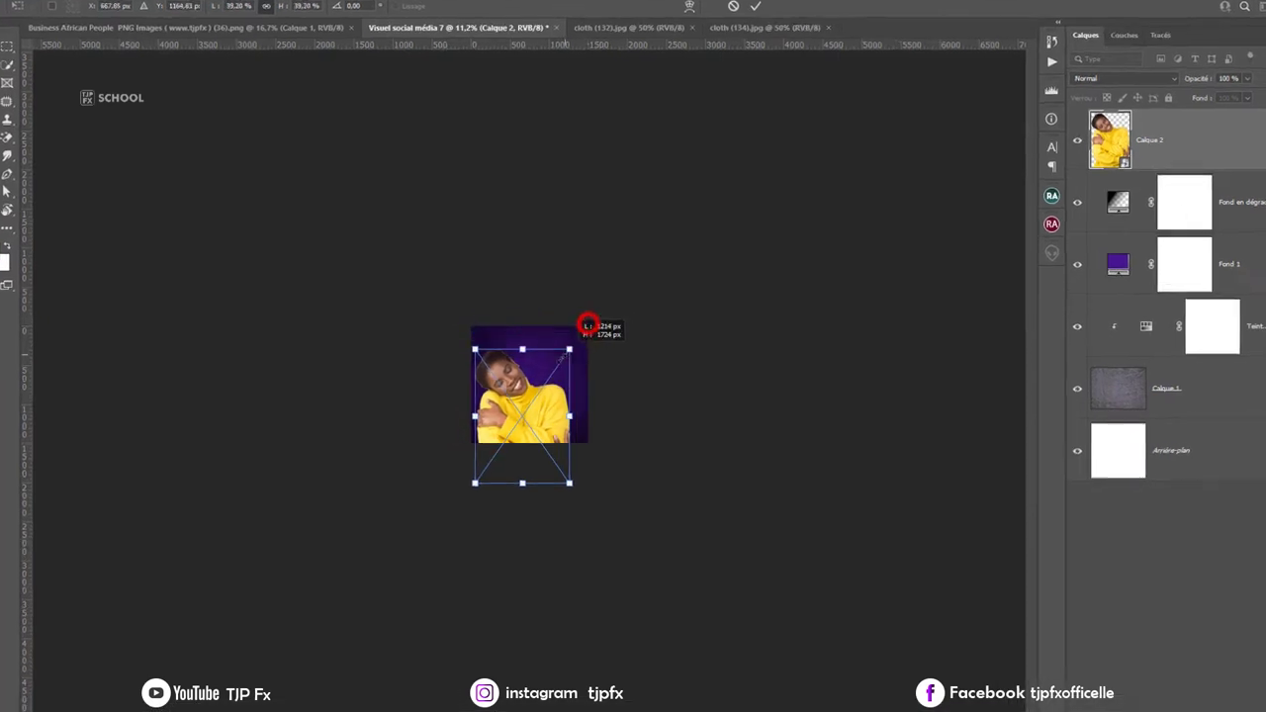
left_click_drag(583, 326, 567, 404)
left_click_drag(550, 497, 583, 425)
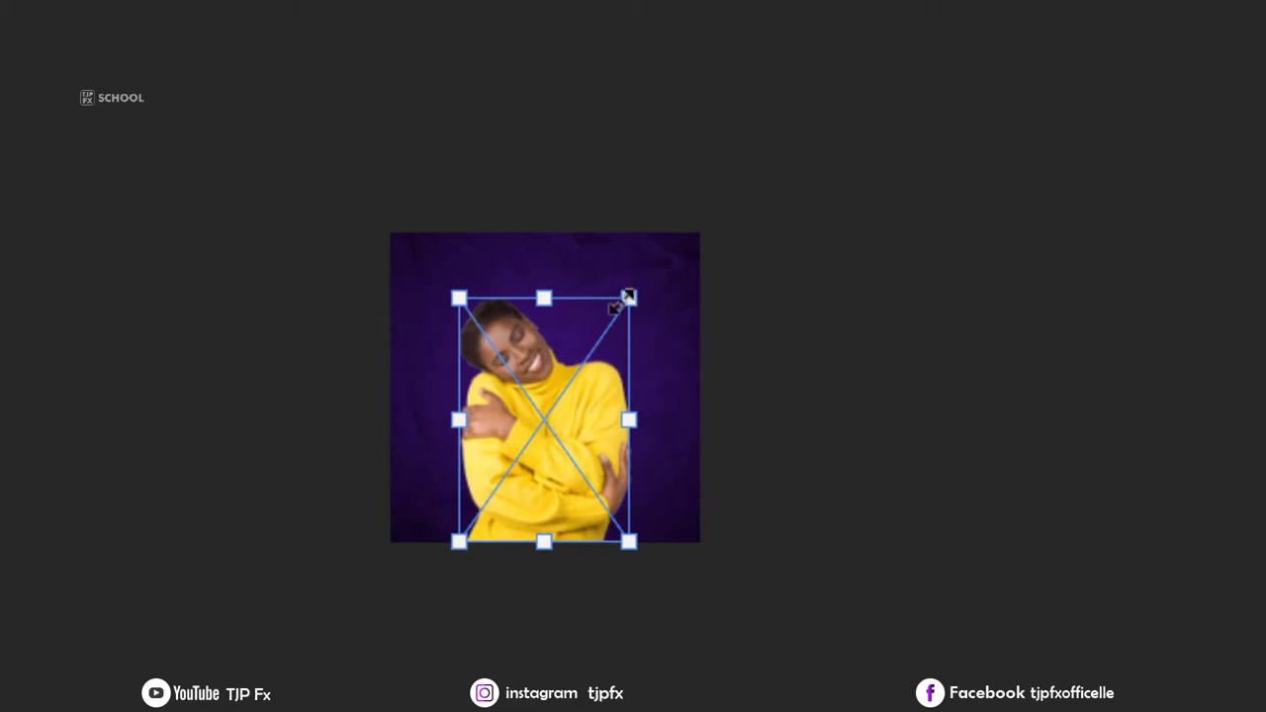
mouse_move(629, 298)
left_mouse_down()
mouse_move(586, 396)
mouse_move(599, 339)
left_mouse_up()
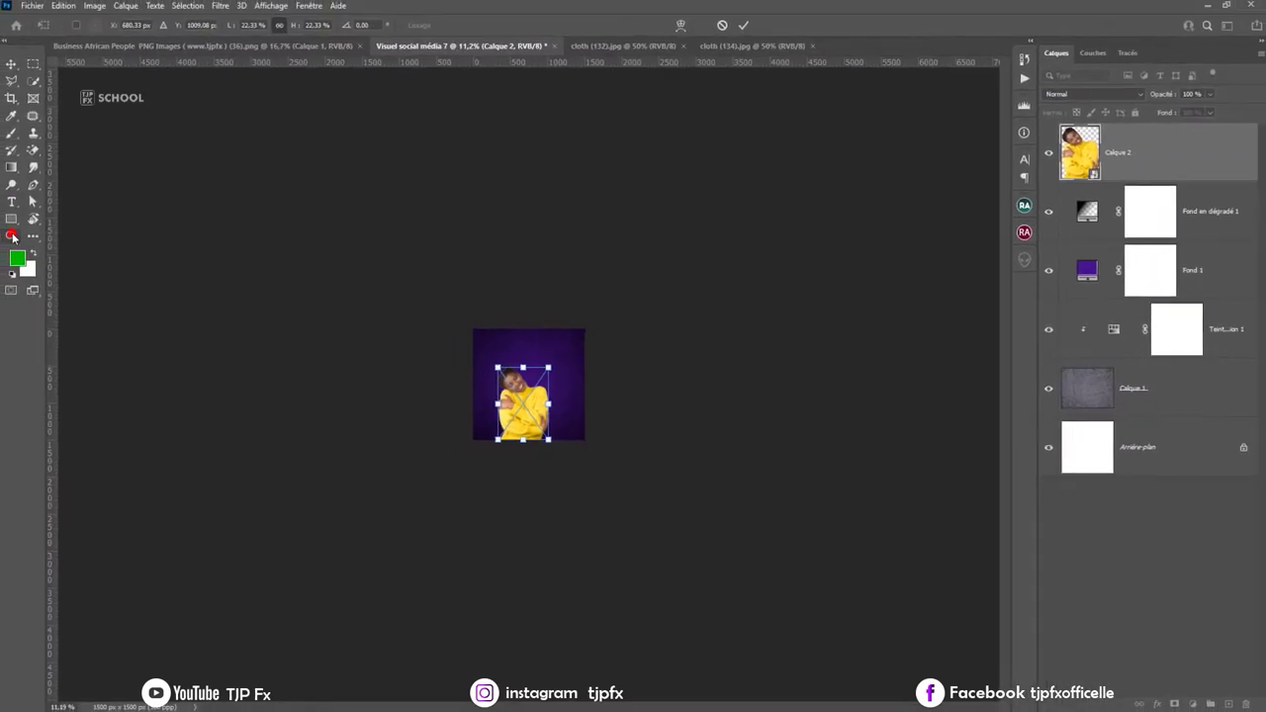
Enlarge the woman slightly and nudge her right so she sits centred on the canvas bottom.
left_click(11, 235)
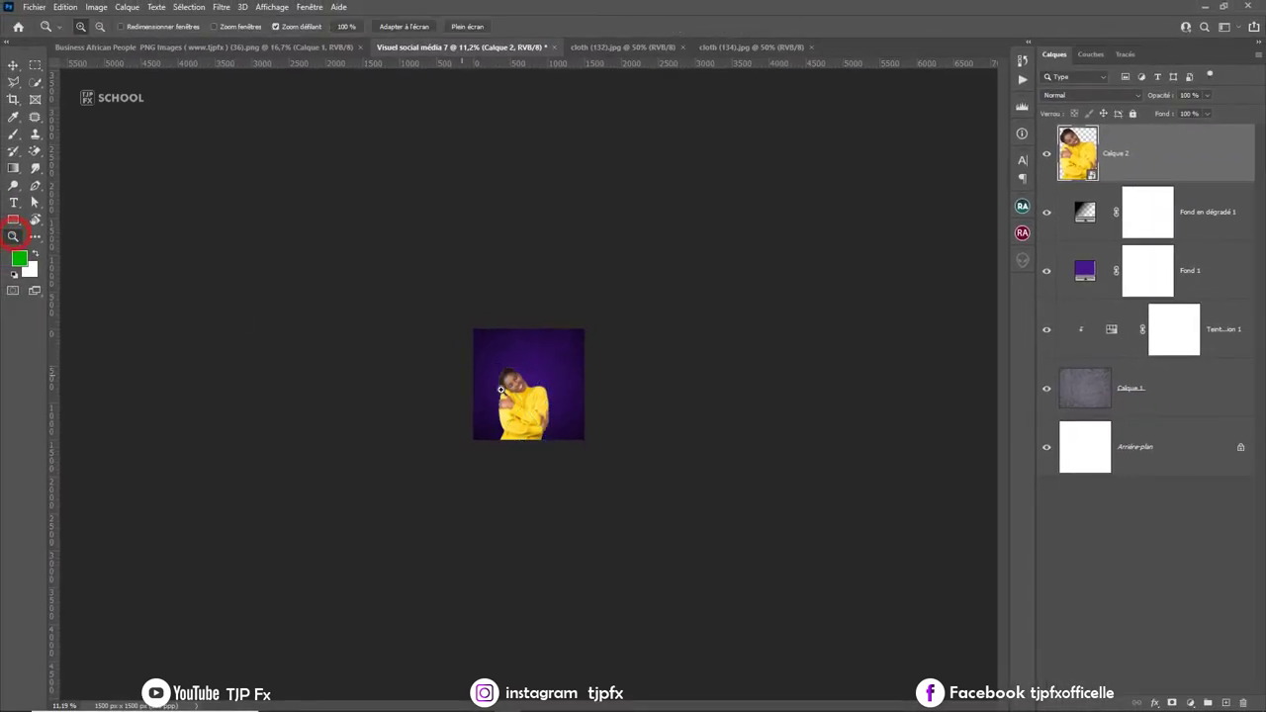
left_click_drag(244, 278, 244, 278)
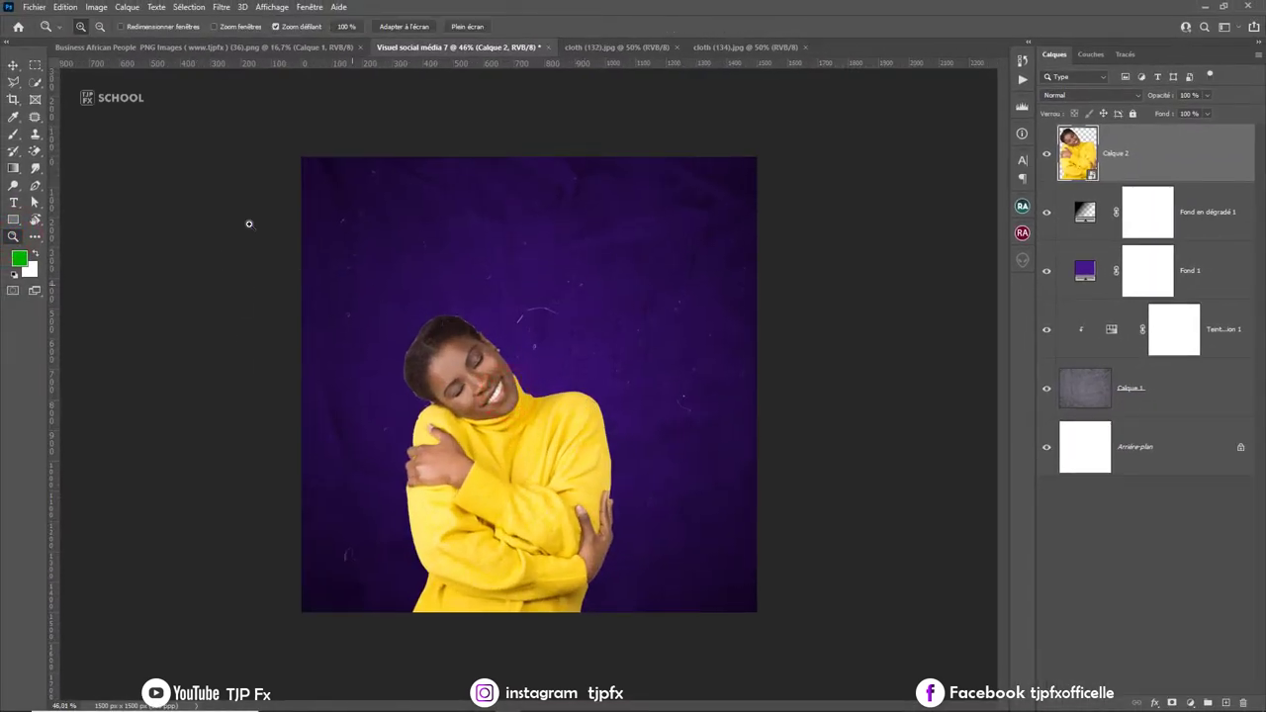
left_click(13, 65)
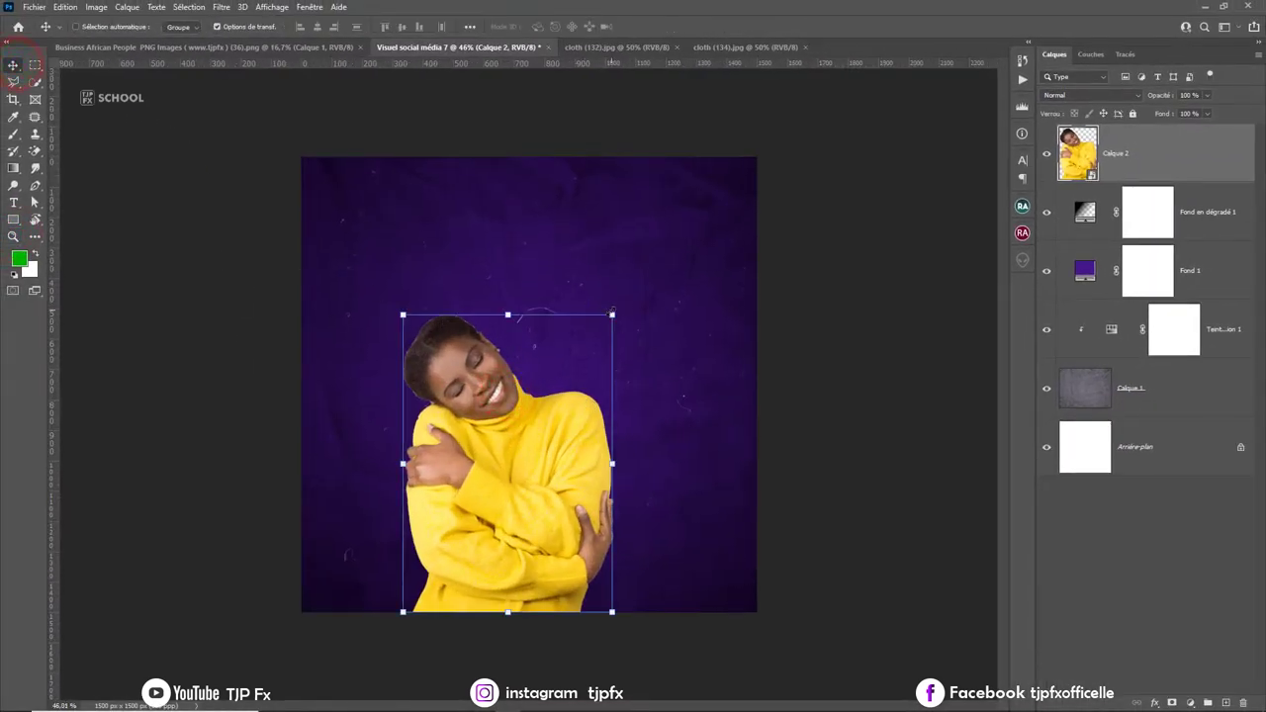
left_click_drag(611, 314, 652, 285)
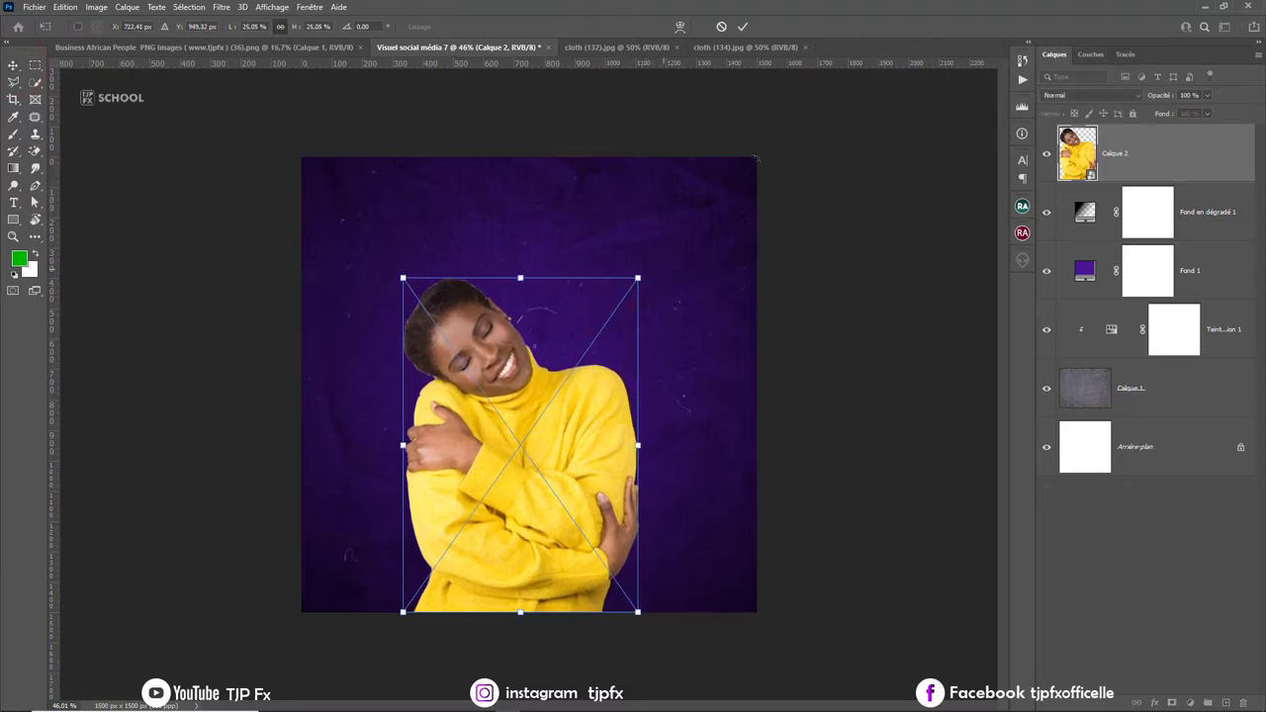
left_click(743, 28)
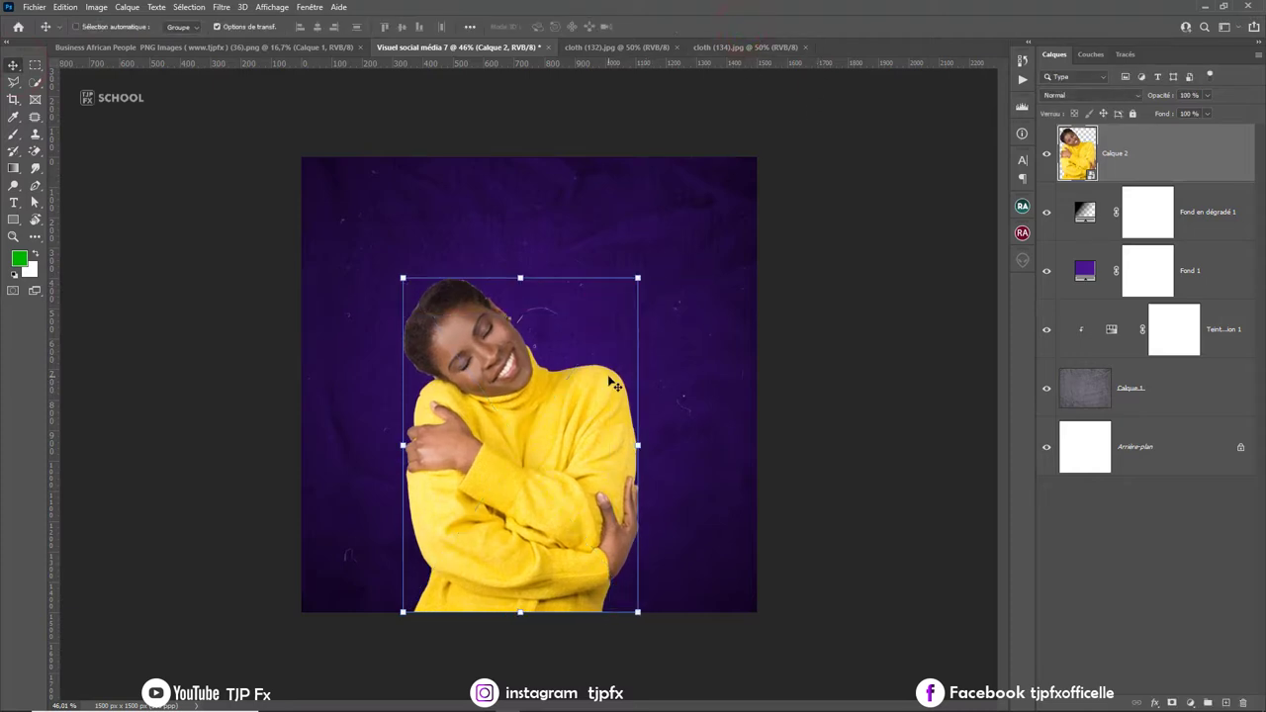
left_click_drag(583, 401, 592, 401)
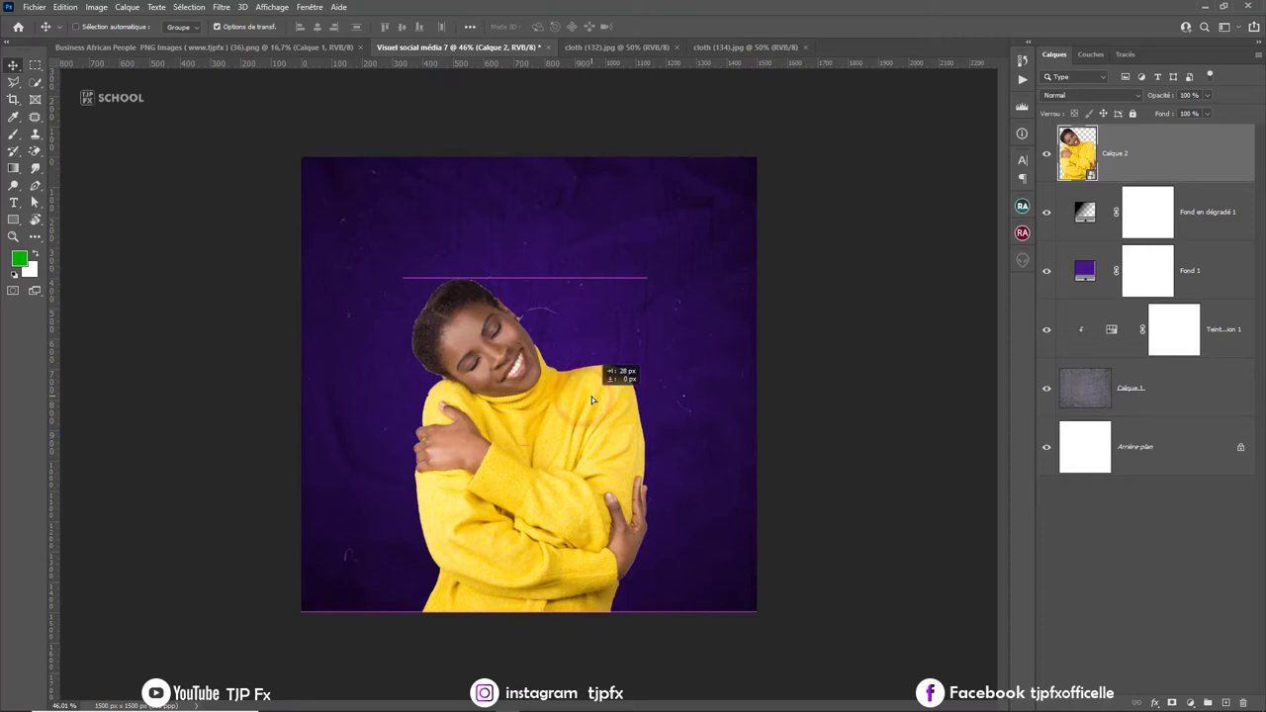
left_click_drag(646, 277, 643, 275)
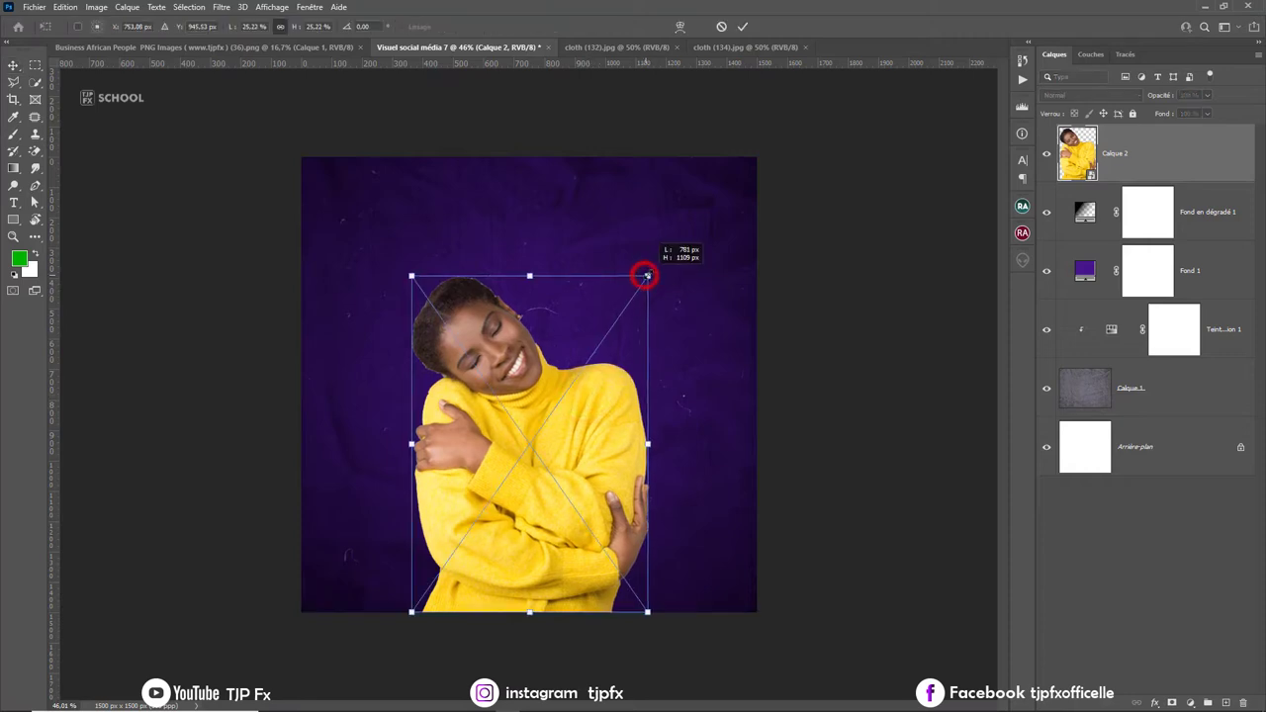
left_click(743, 27)
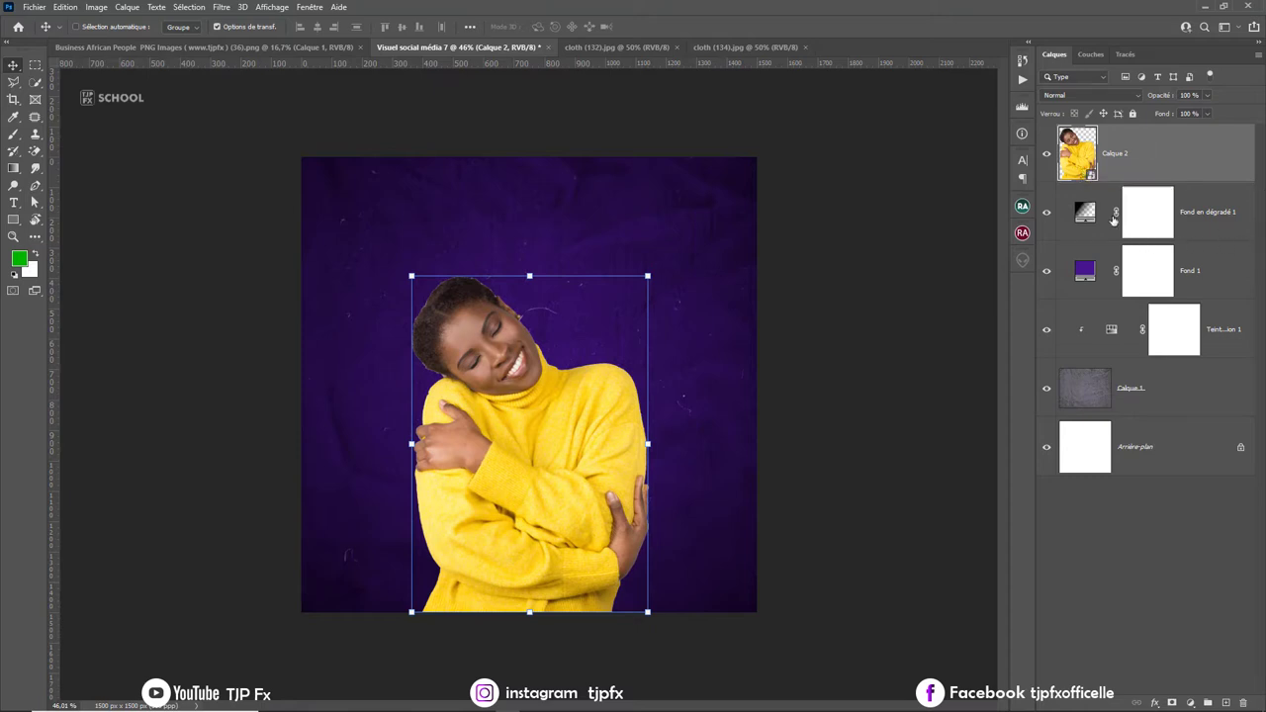
Enlarge the Fond en dégradé vignette gradient scale to 308%, then reselect Calque 2.
double_click(1086, 212)
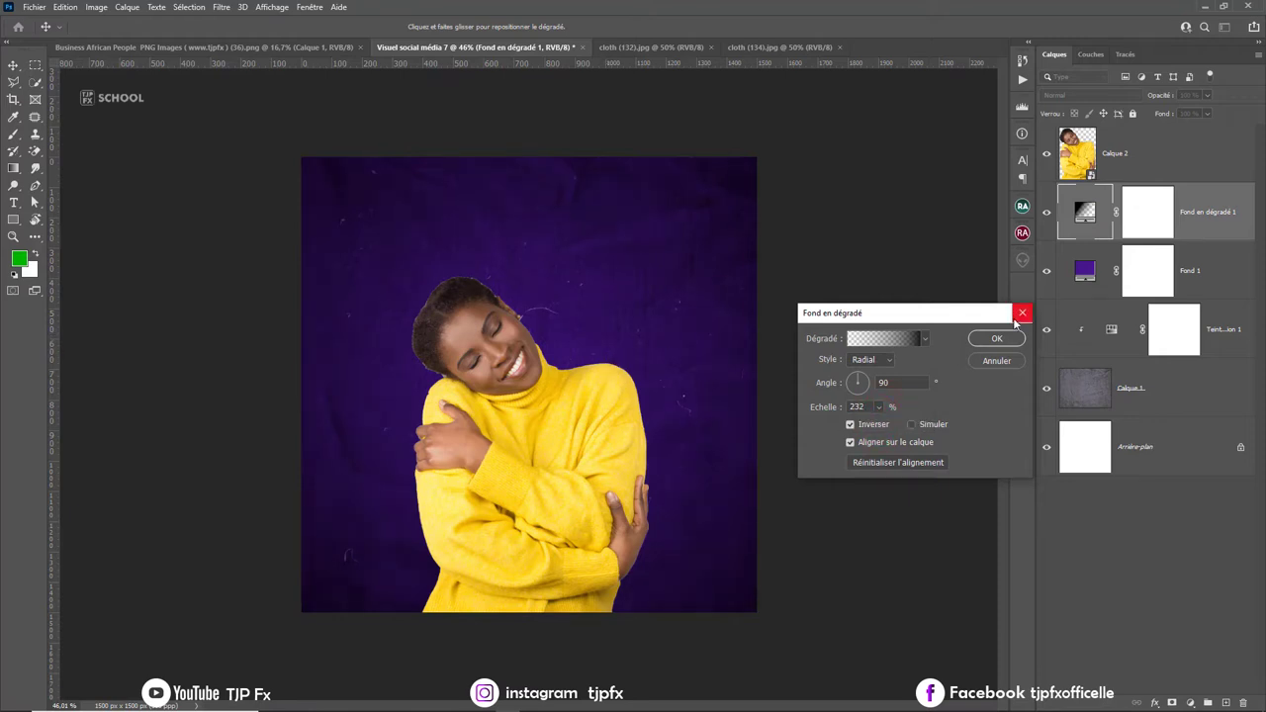
left_click_drag(880, 409, 887, 425)
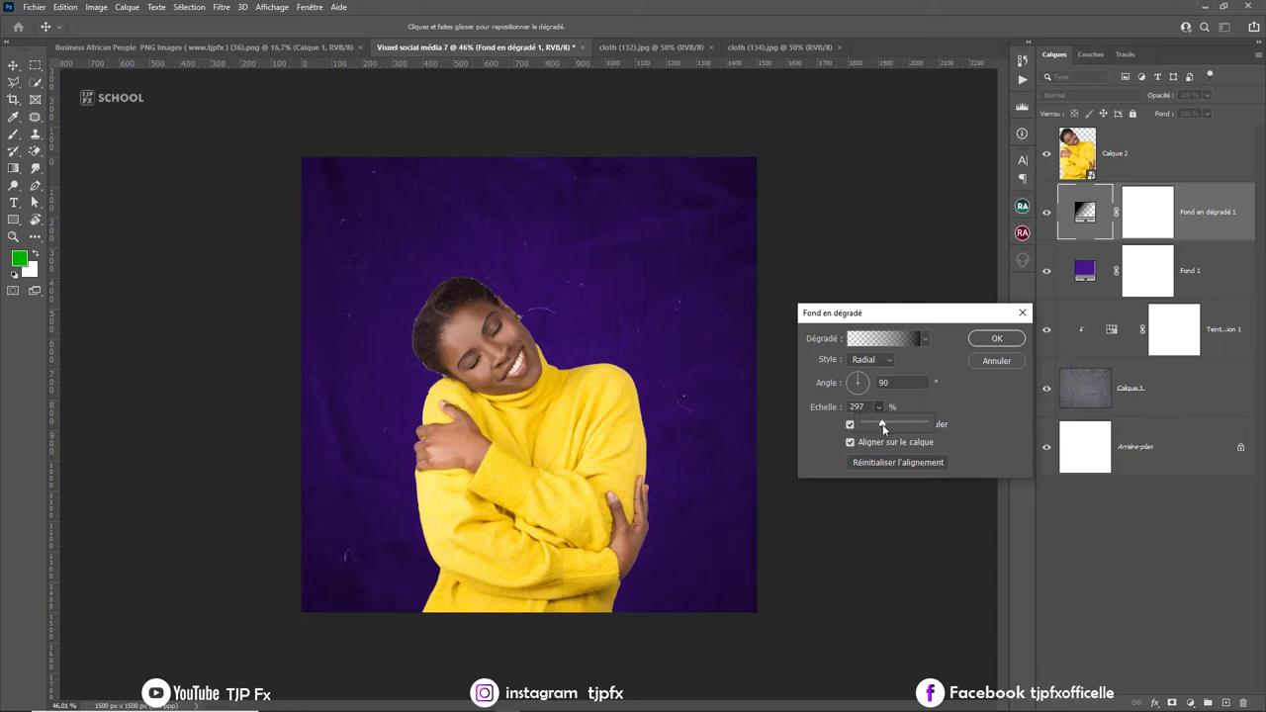
left_click(1011, 339)
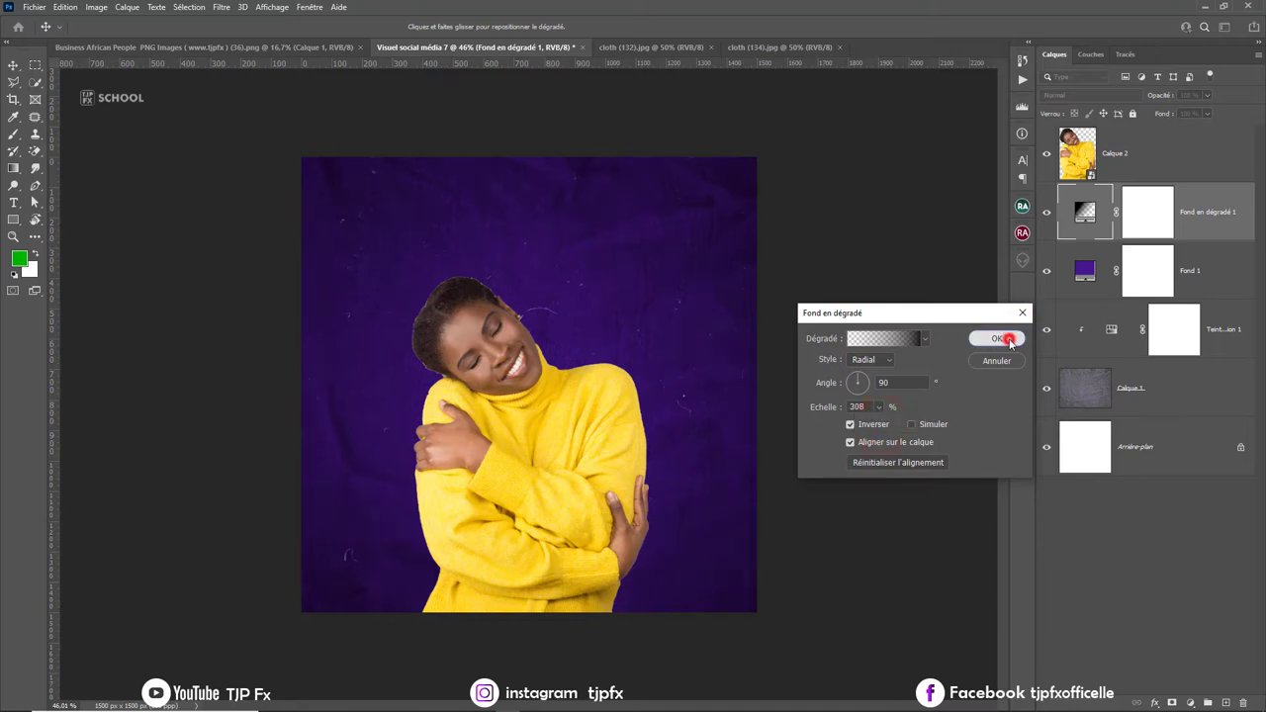
left_click(1203, 175)
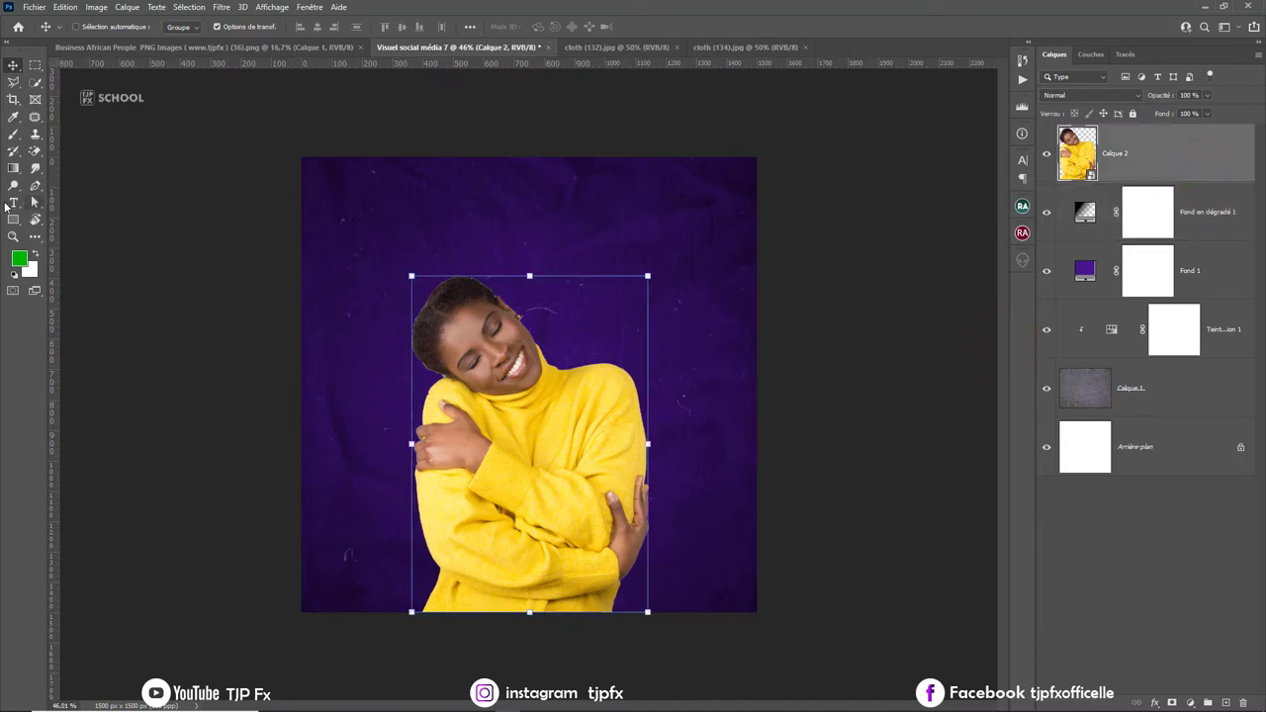
Paste the headline 'QUE SE PASSET-IL AVEC' above the woman and scale it to fit.
left_click(13, 202)
left_click(367, 245)
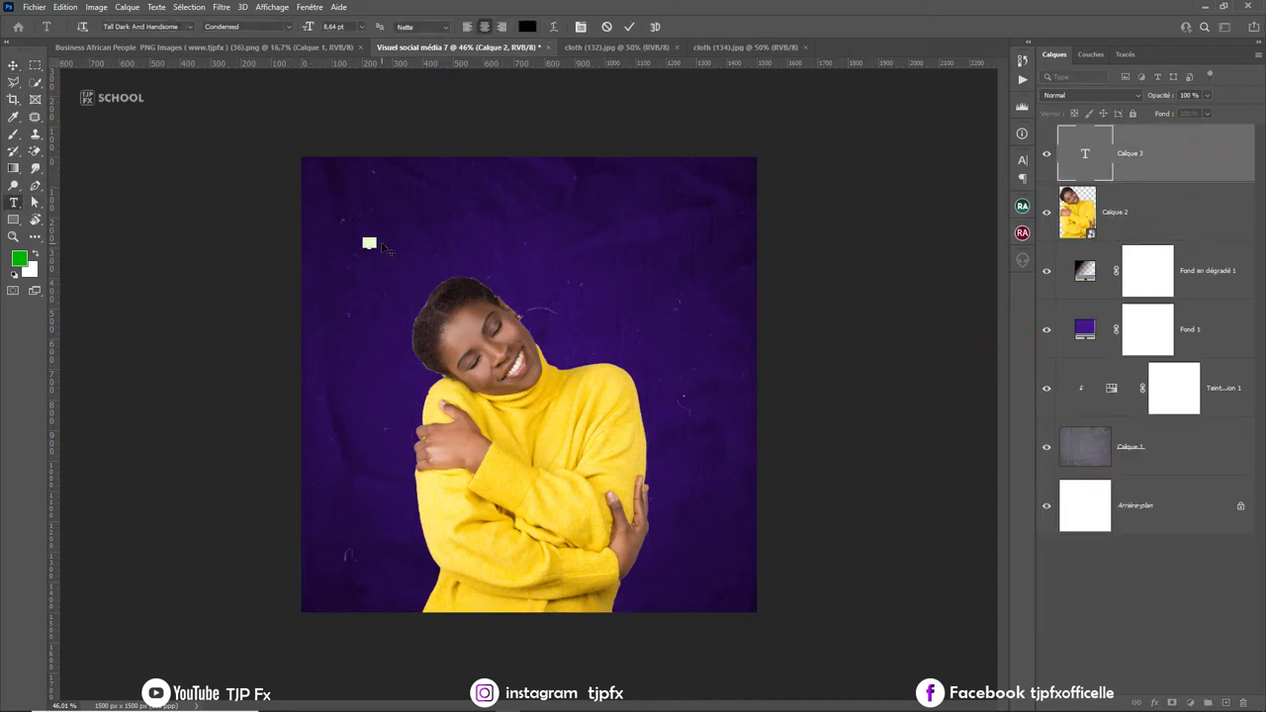
key("ctrl+v")
key("ctrl+Return")
left_click(13, 65)
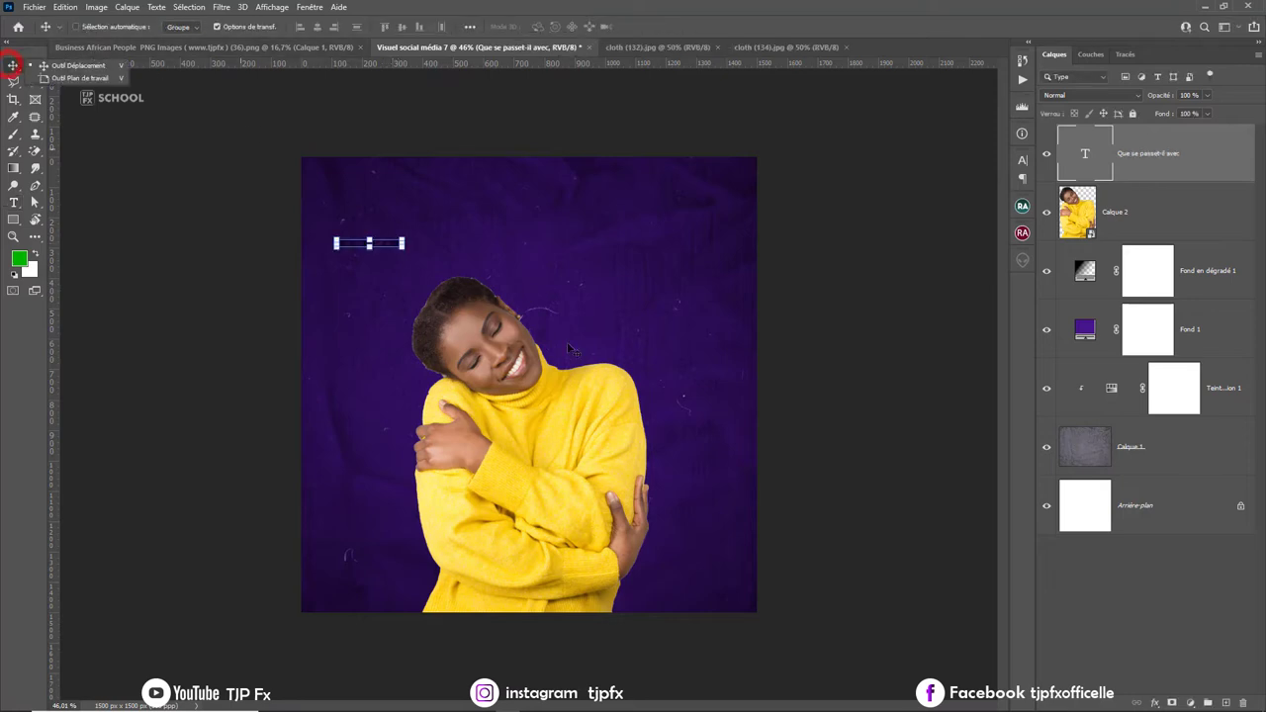
mouse_move(403, 244)
left_mouse_down()
mouse_move(599, 237)
mouse_move(767, 195)
left_mouse_up()
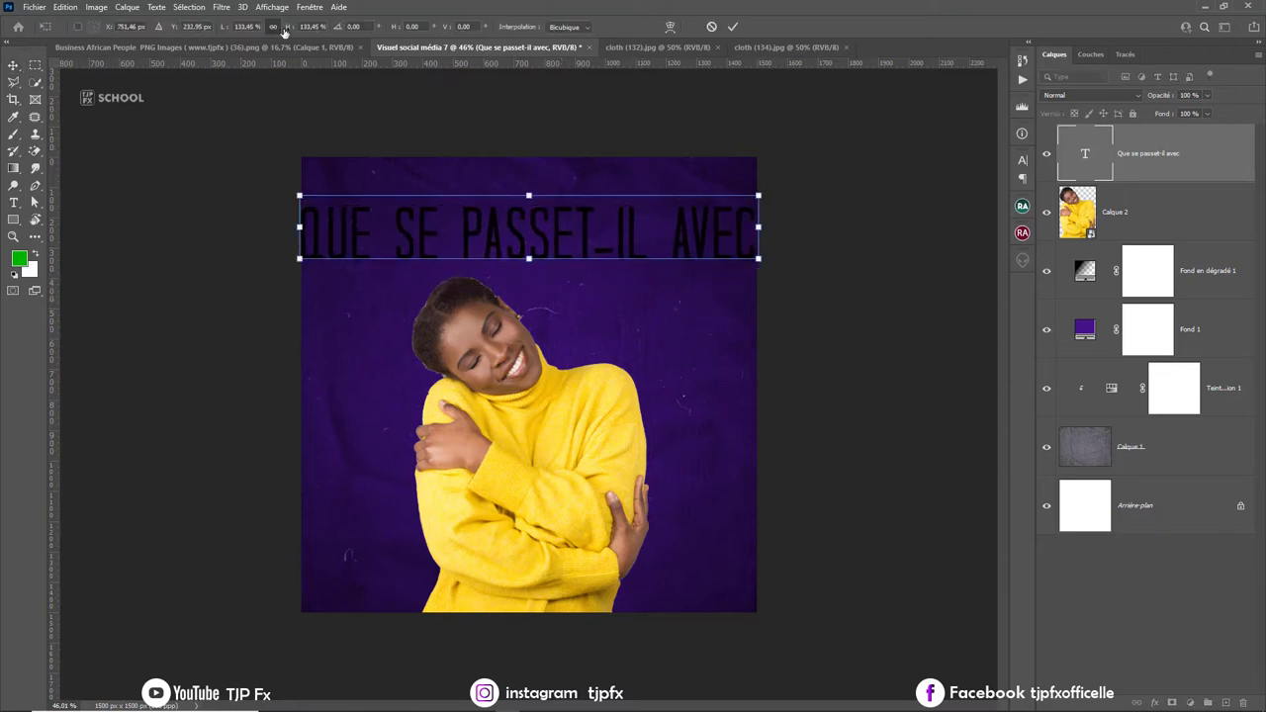
left_click_drag(284, 31, 253, 31)
left_click(732, 26)
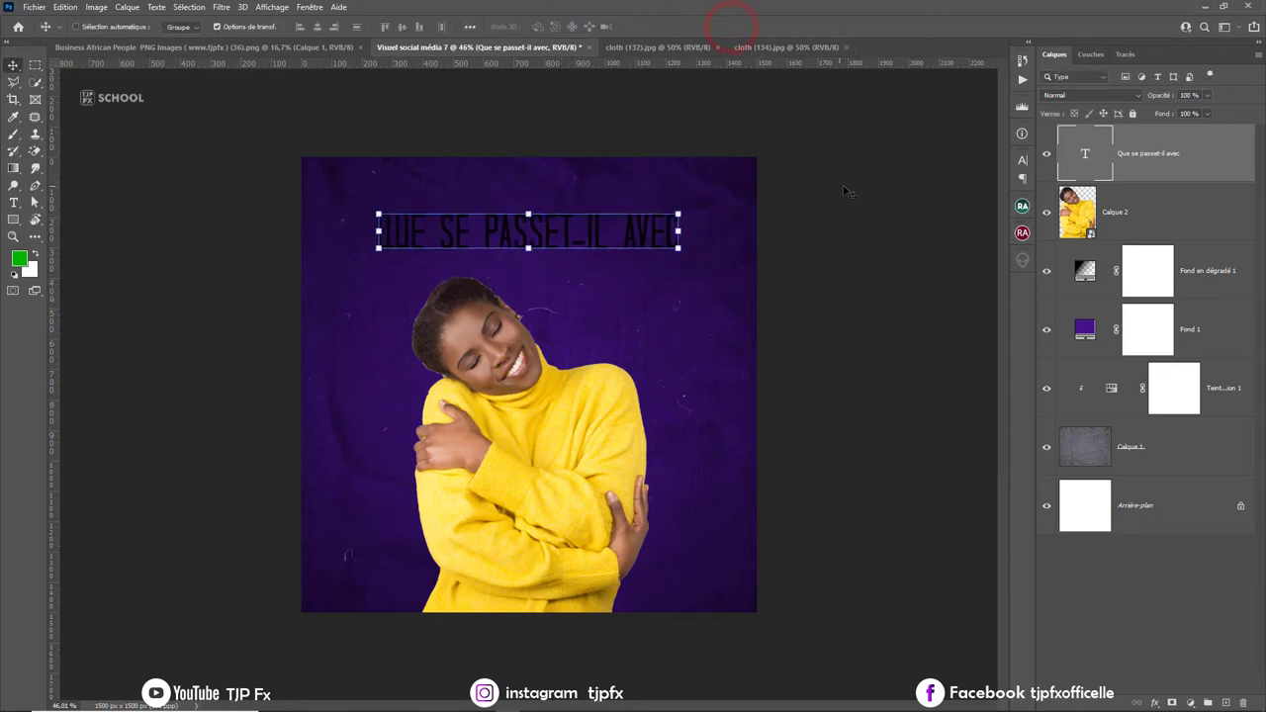
Make the headline text white and duplicate its text layer.
left_click(1023, 159)
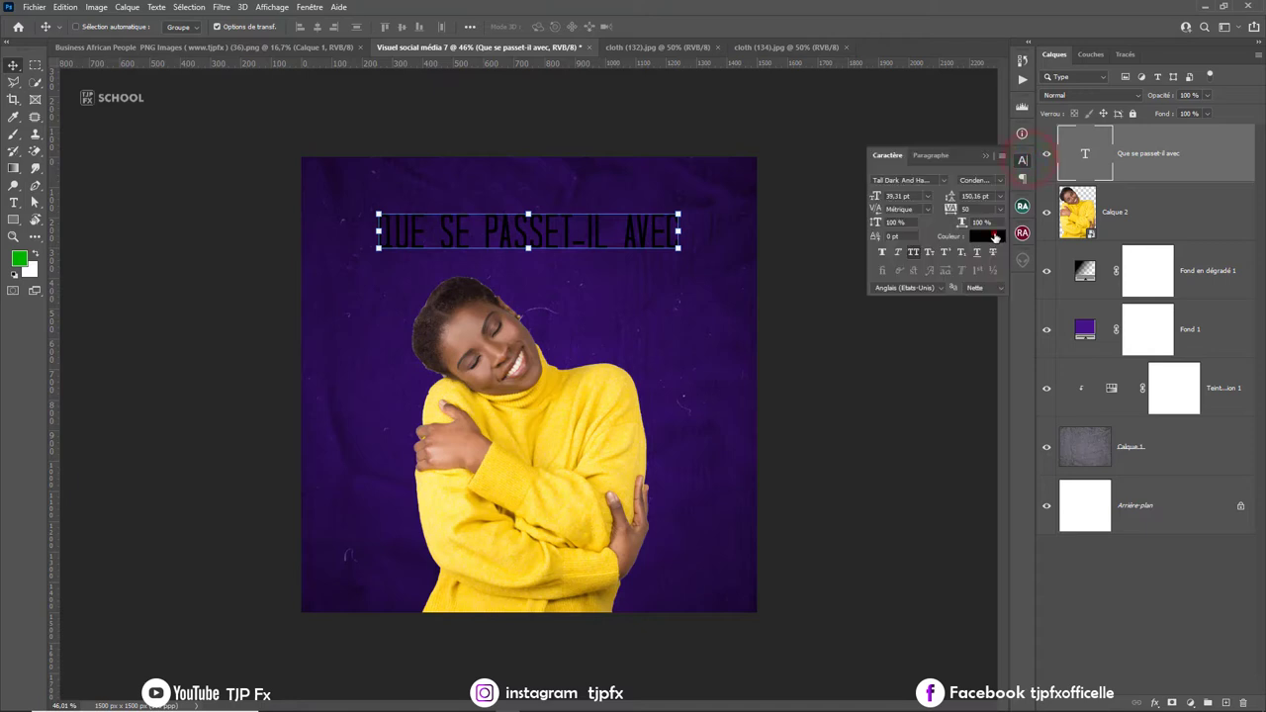
left_click(995, 237)
left_click(886, 405)
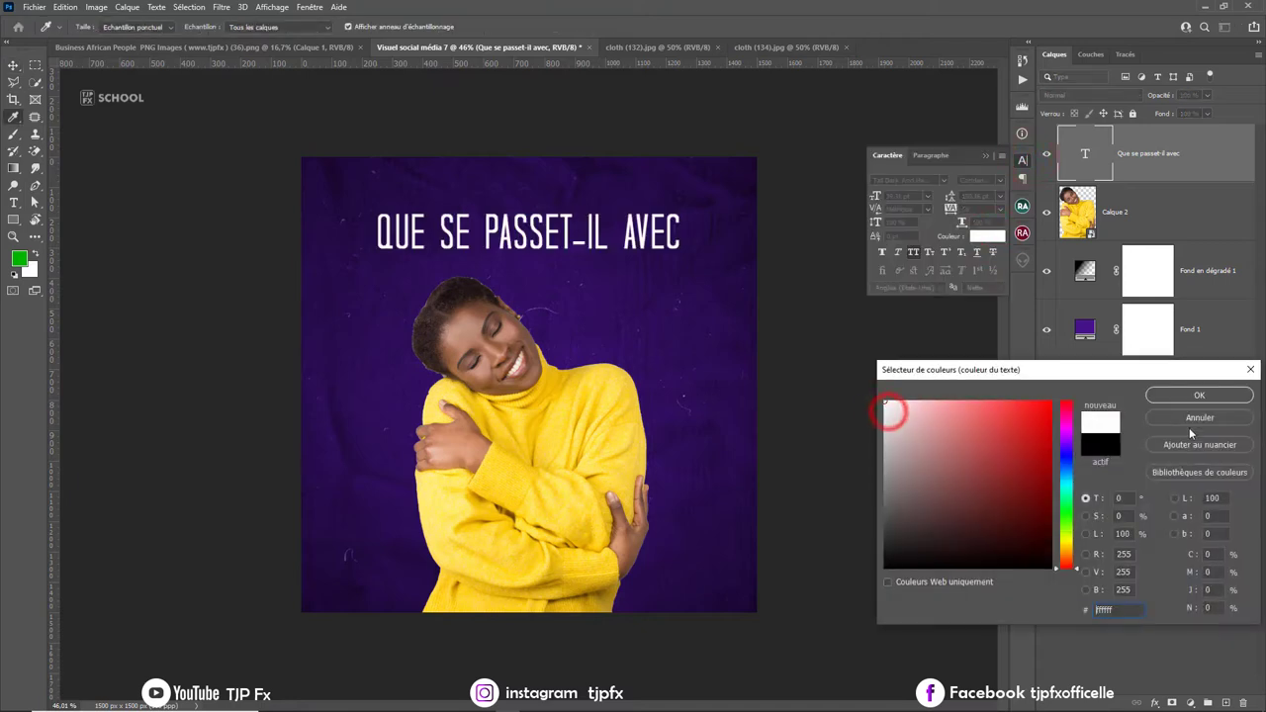
left_click(1198, 395)
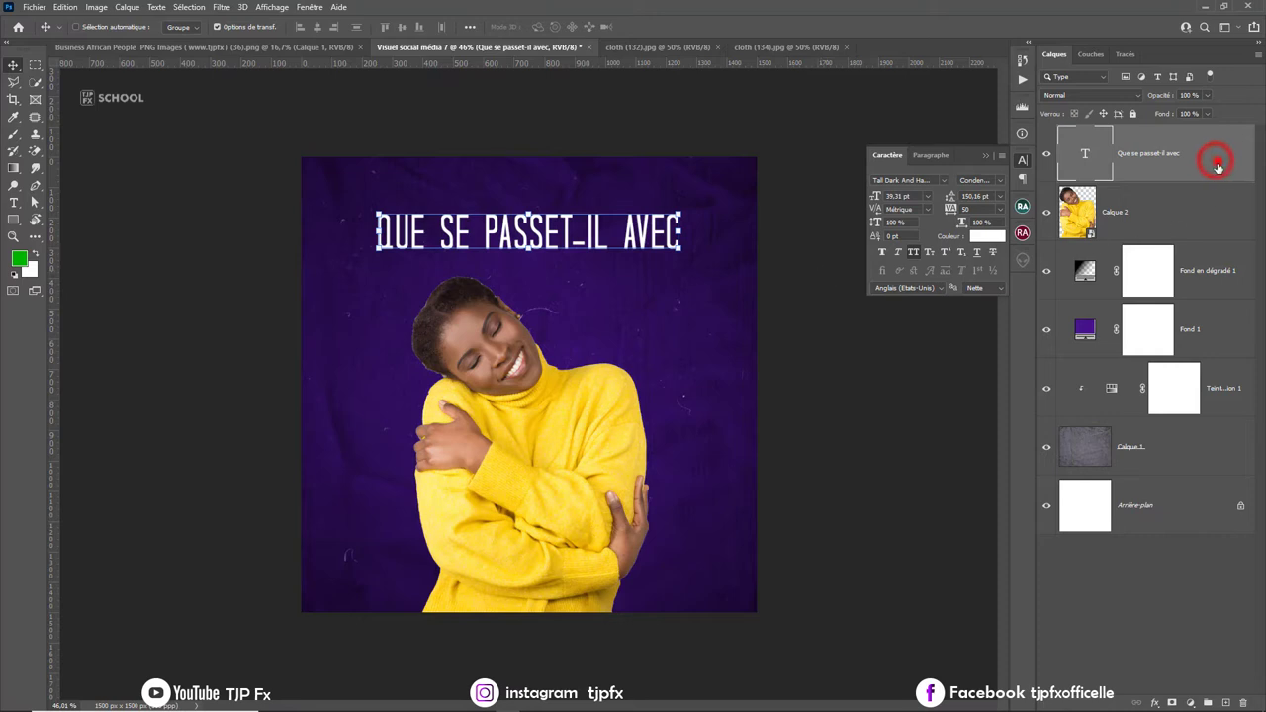
key("ctrl+j")
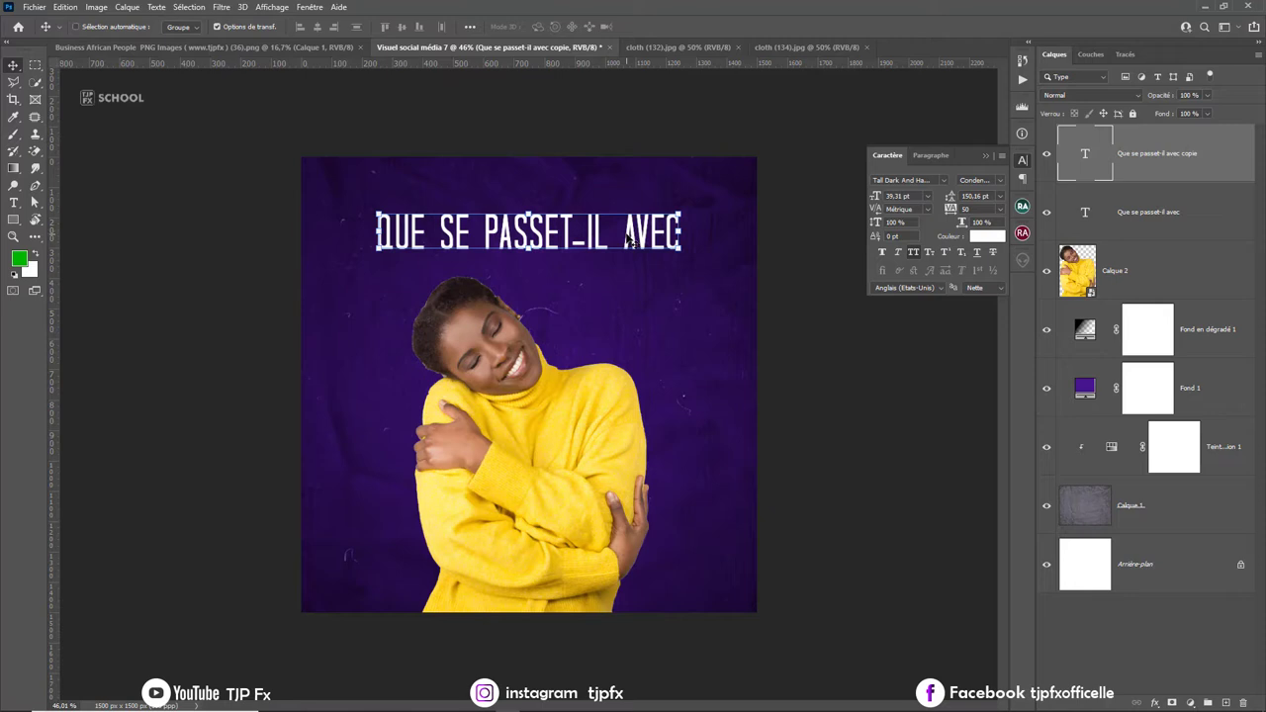
Move the headline copy below the first line and select all its text for retyping.
left_click_drag(627, 239, 625, 316)
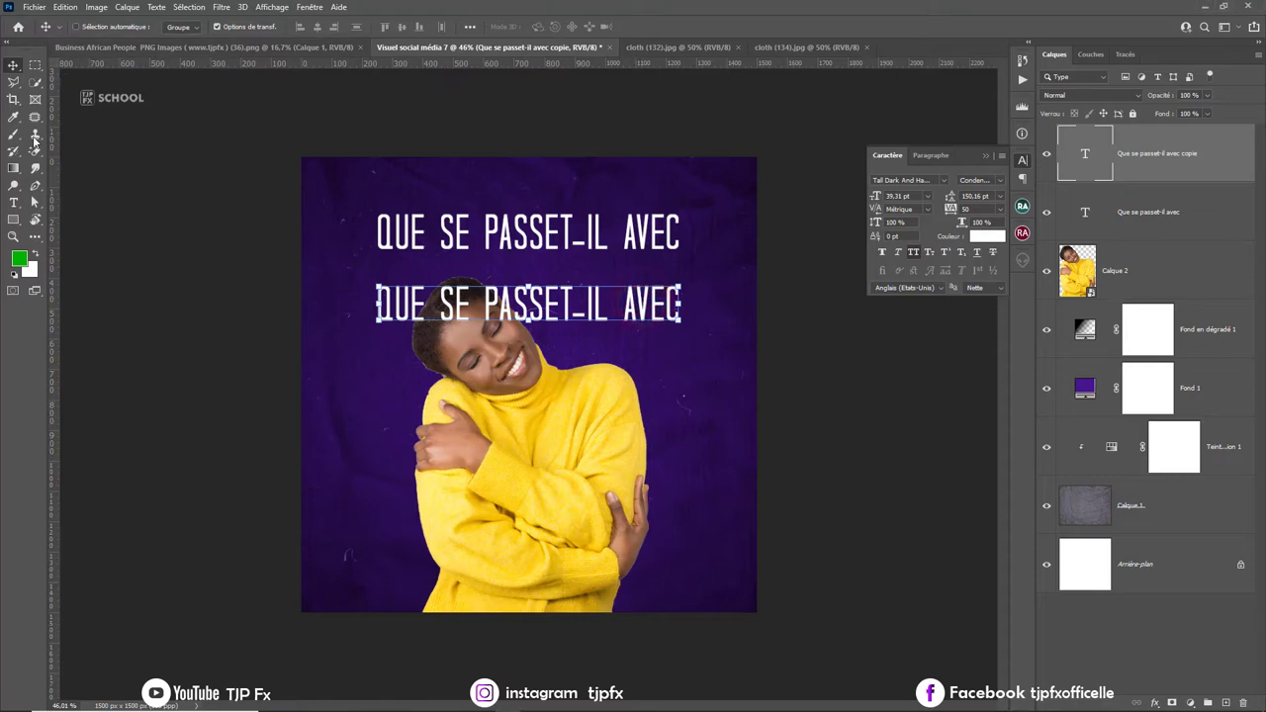
left_click(14, 203)
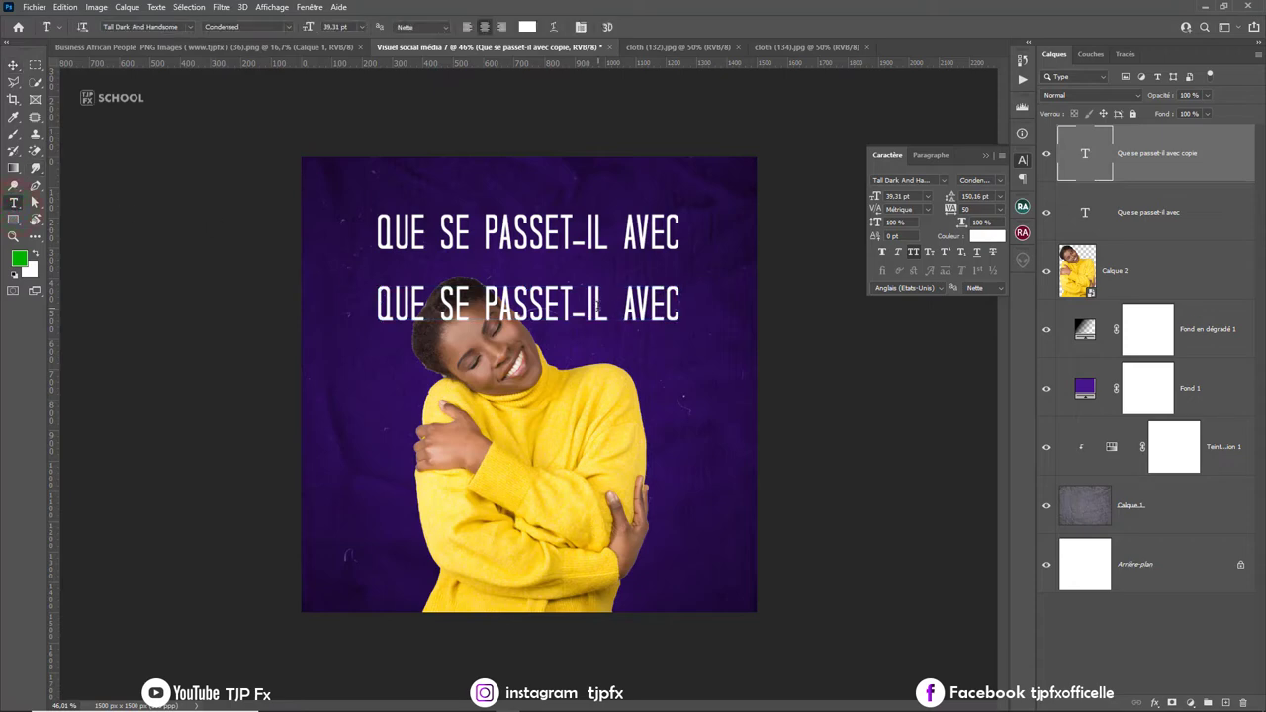
left_click(597, 308)
key("ctrl+a")
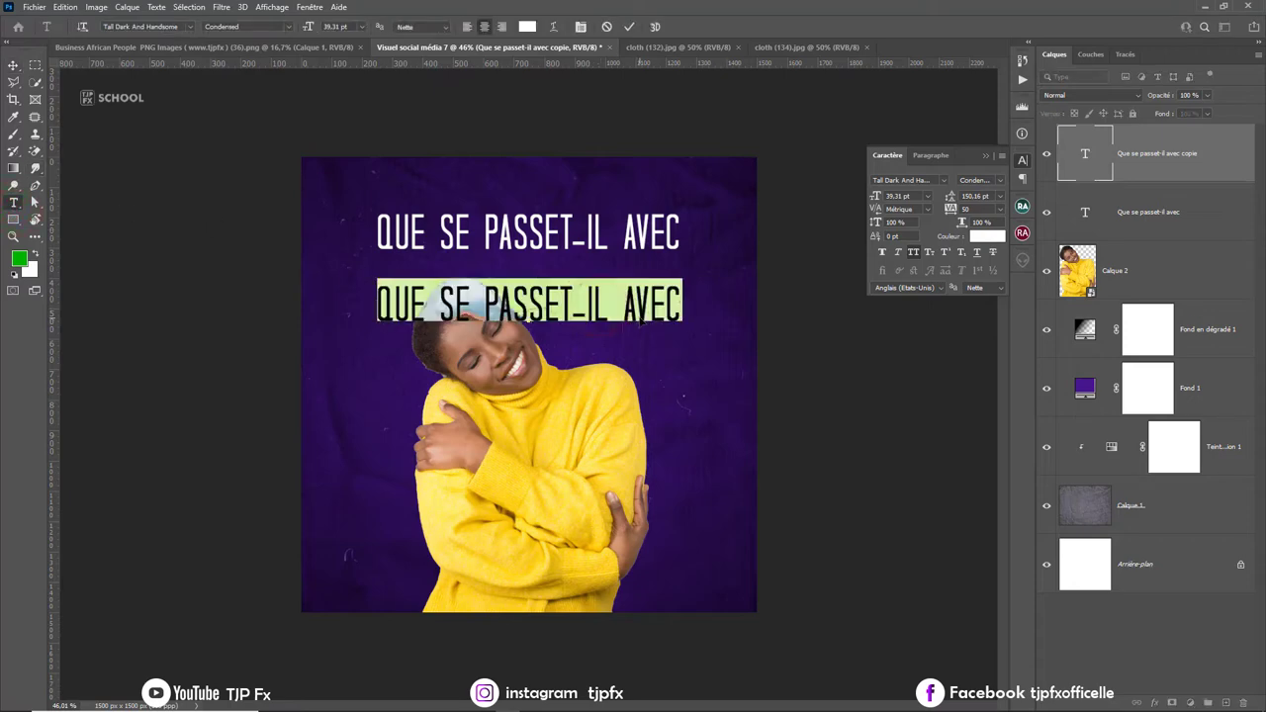
Retype the copy as a name followed by '?', enlarge it to about 145%, and search Futura fonts.
type("Diana new ?")
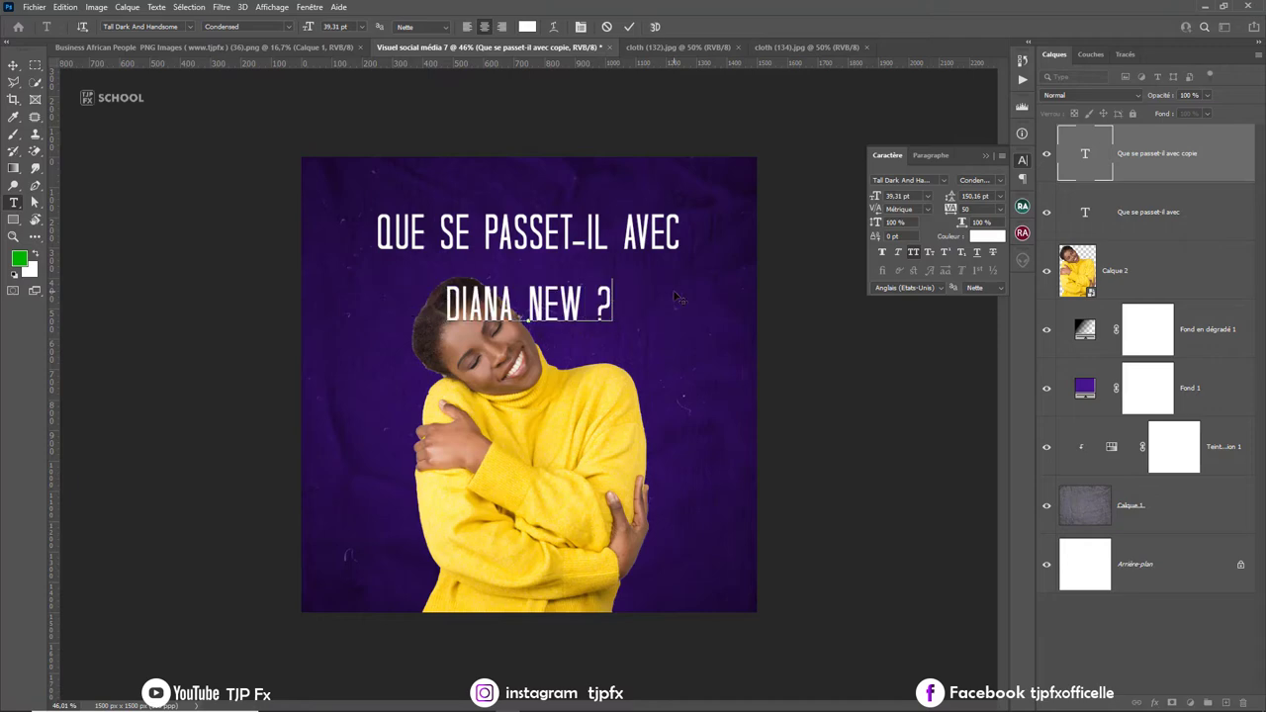
left_click(628, 27)
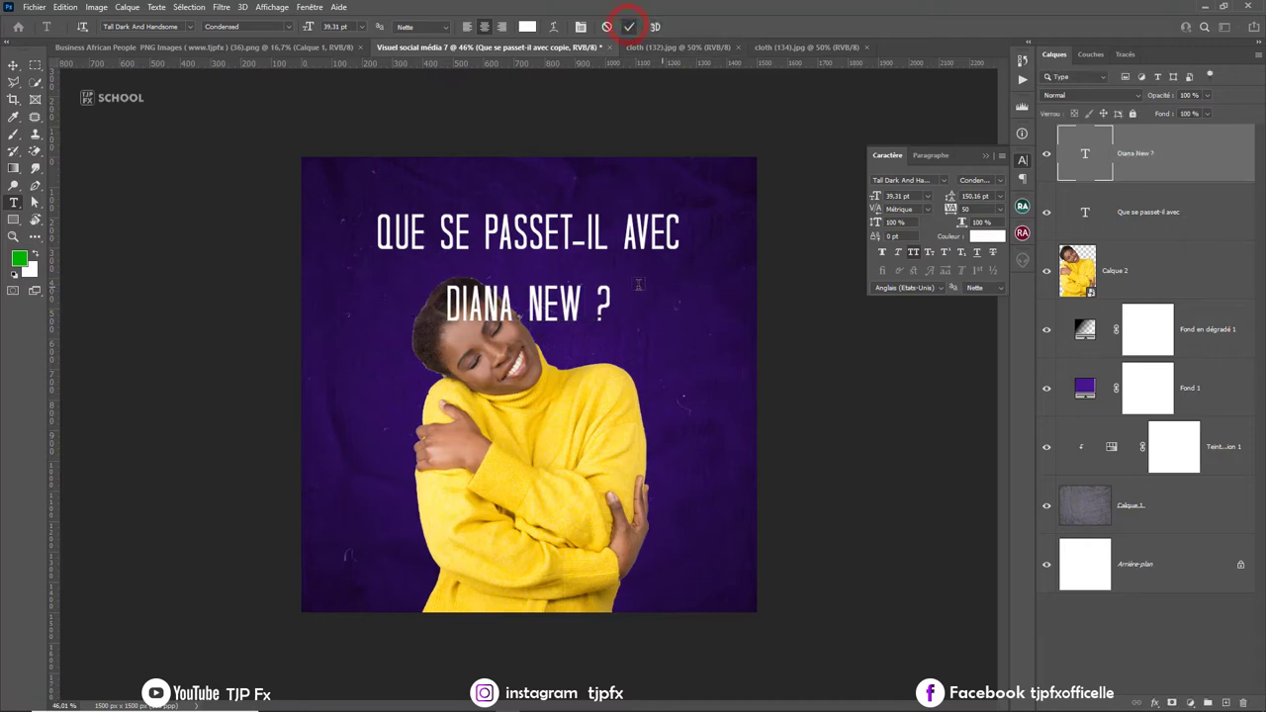
left_click(13, 65)
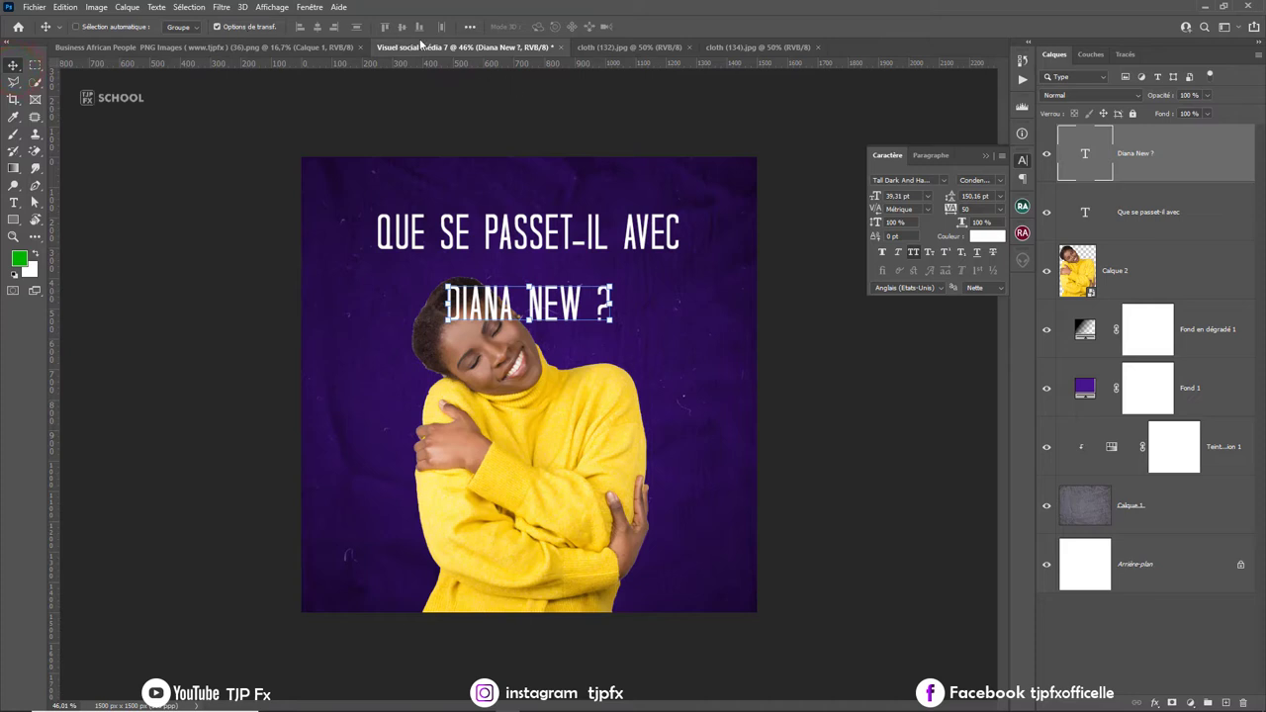
left_click(611, 282)
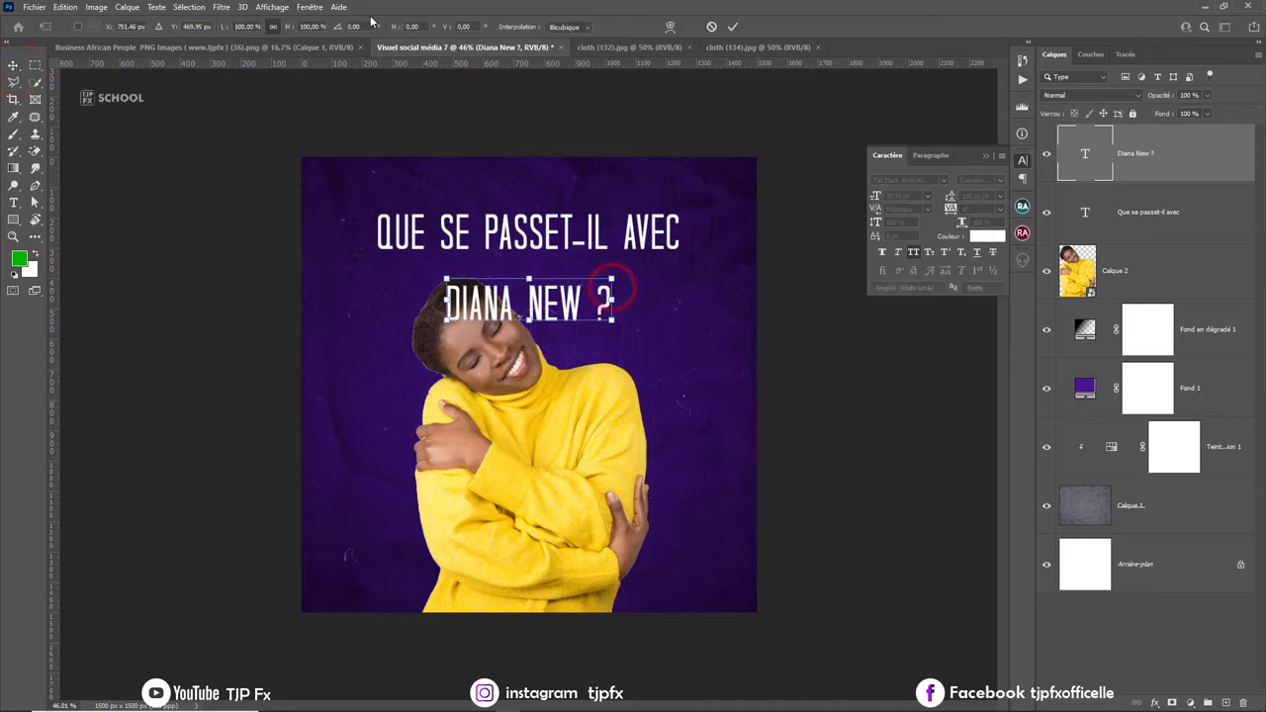
left_click_drag(293, 28, 380, 17)
left_click(733, 28)
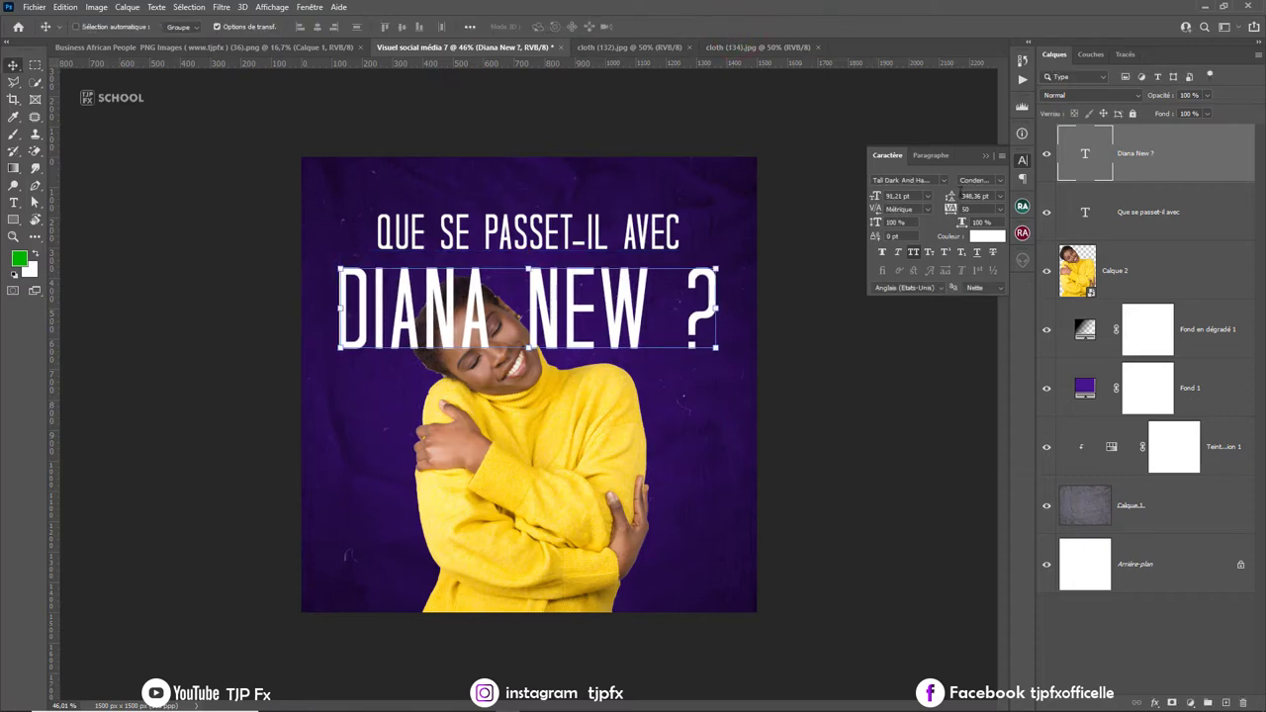
left_click(931, 183)
type("futu")
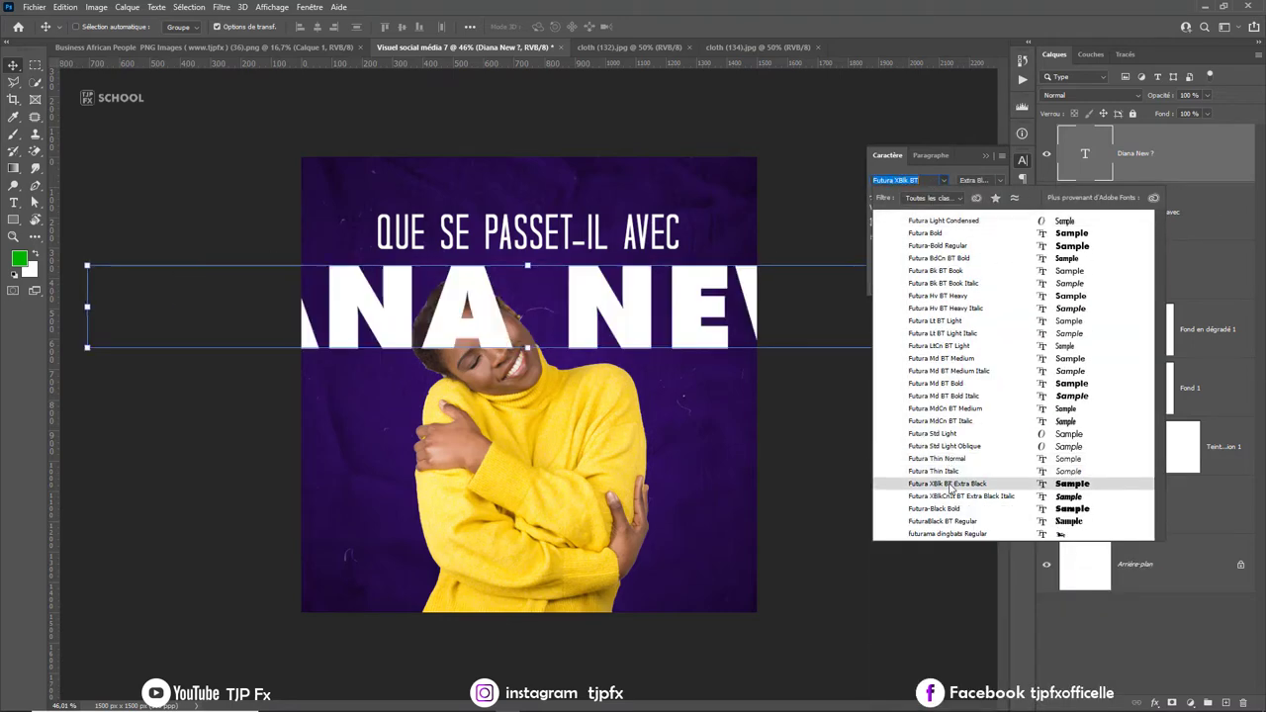
Set the name line in Futura XBlk BT and shrink it to 46%.
left_click(948, 483)
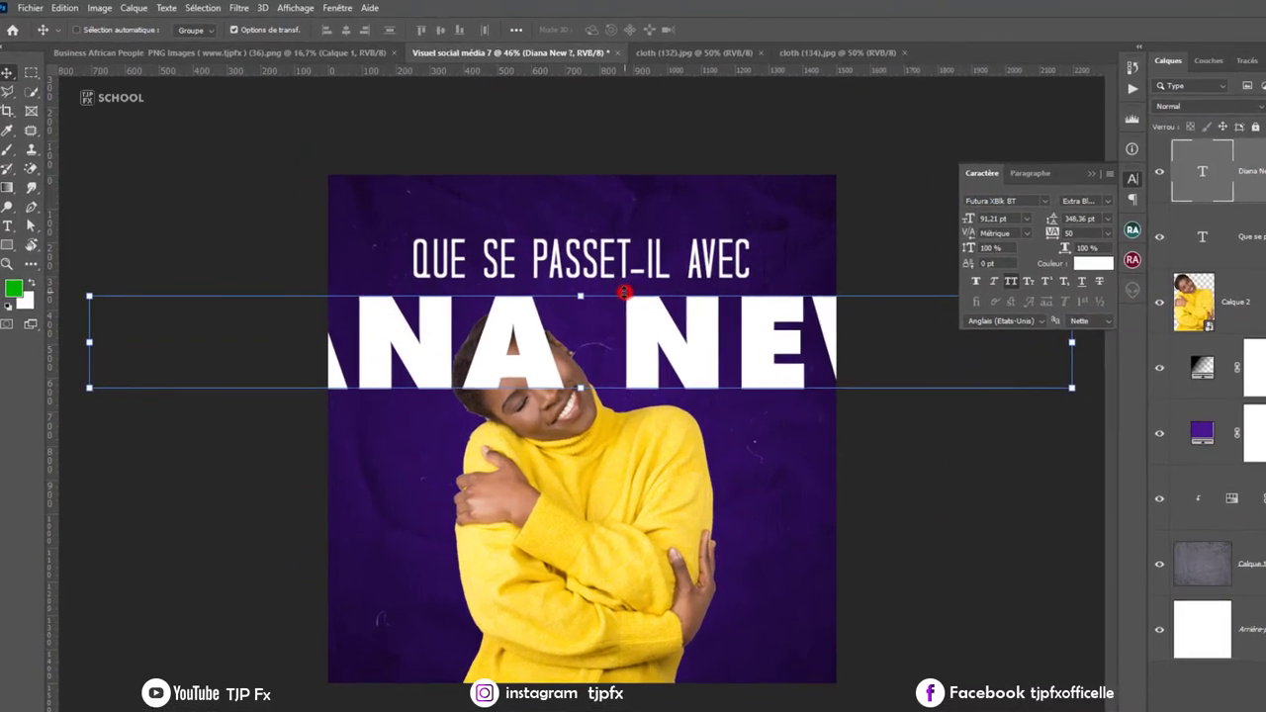
key("ctrl+t")
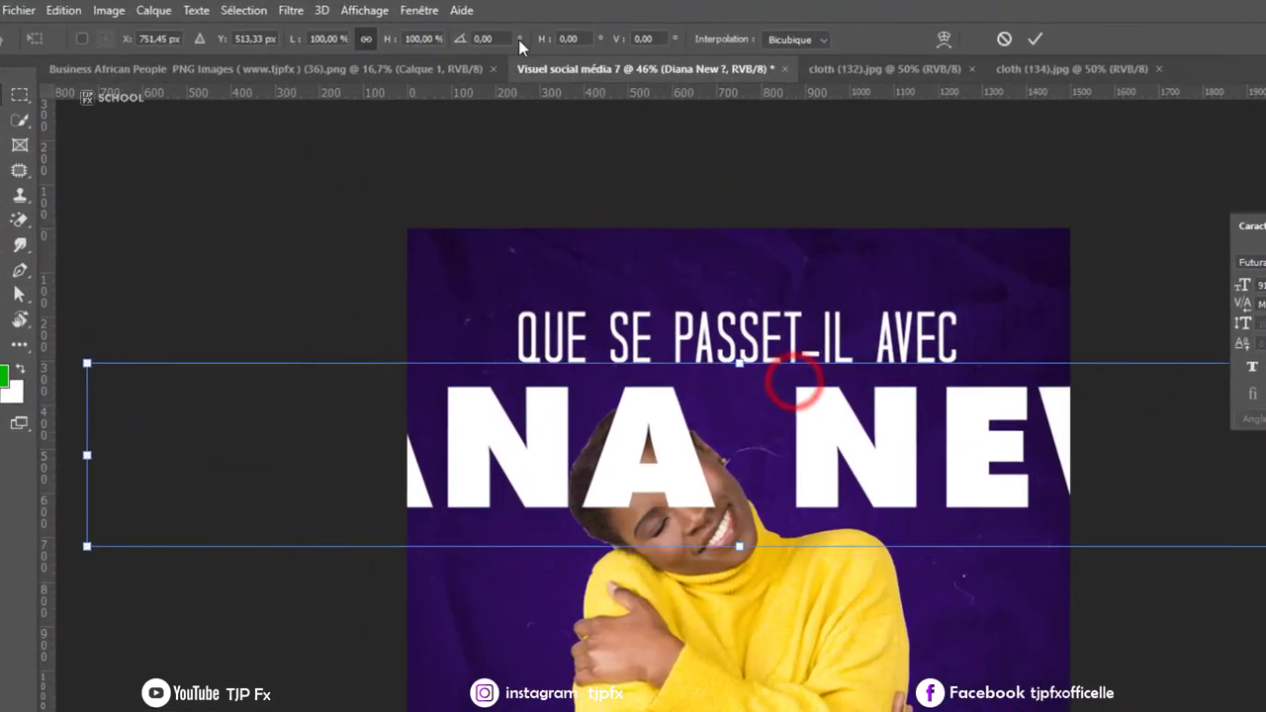
left_click_drag(444, 51, 391, 61)
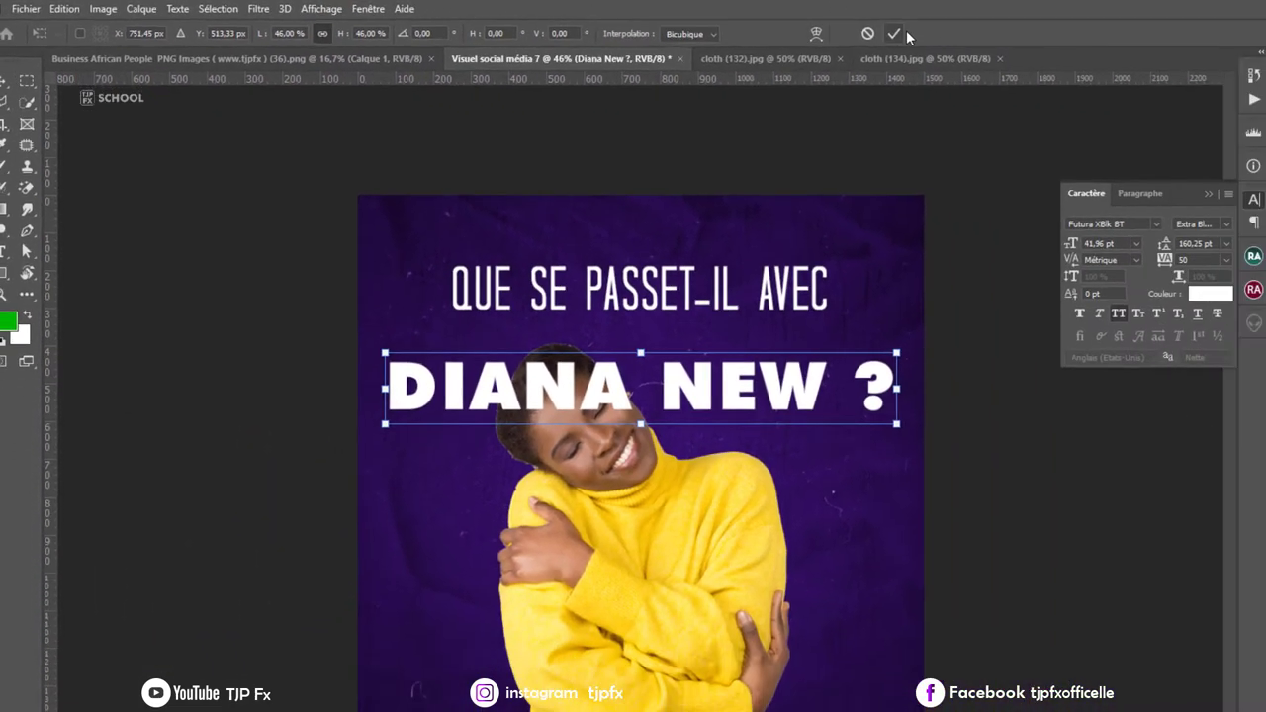
left_click(896, 32)
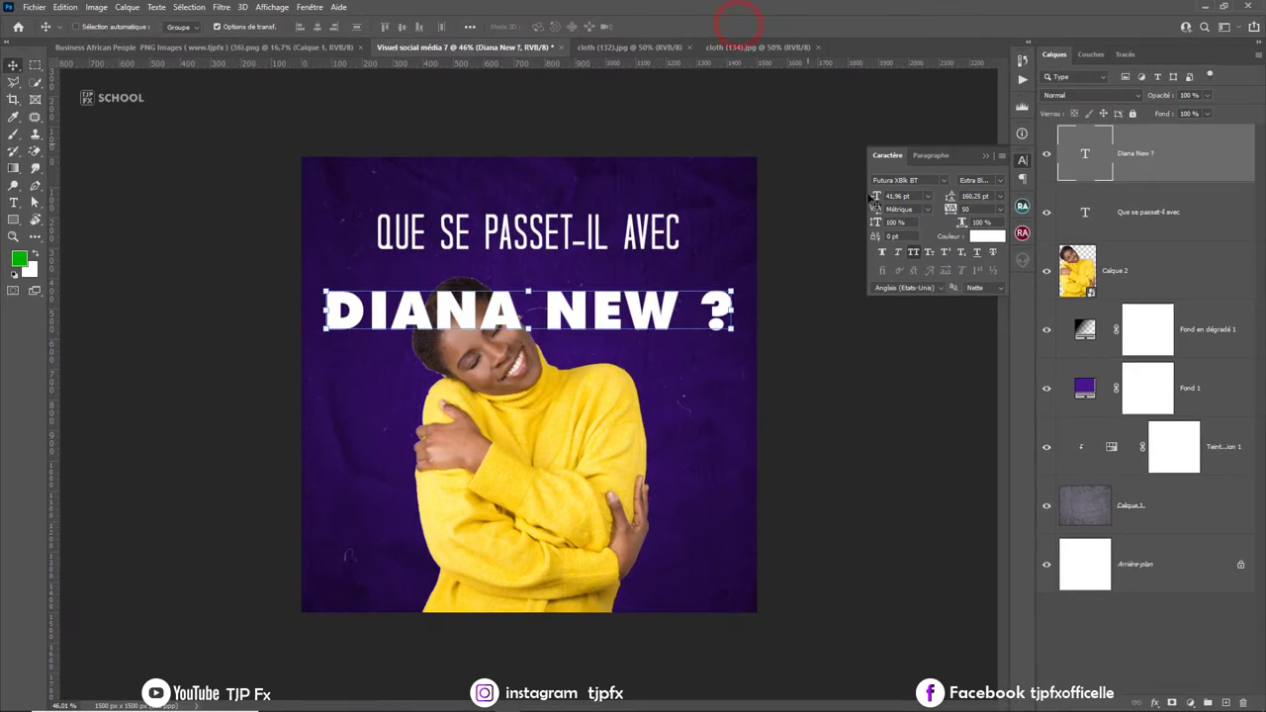
Check the name line's font style in the Character panel, then select the subtitle layer.
left_click(933, 179)
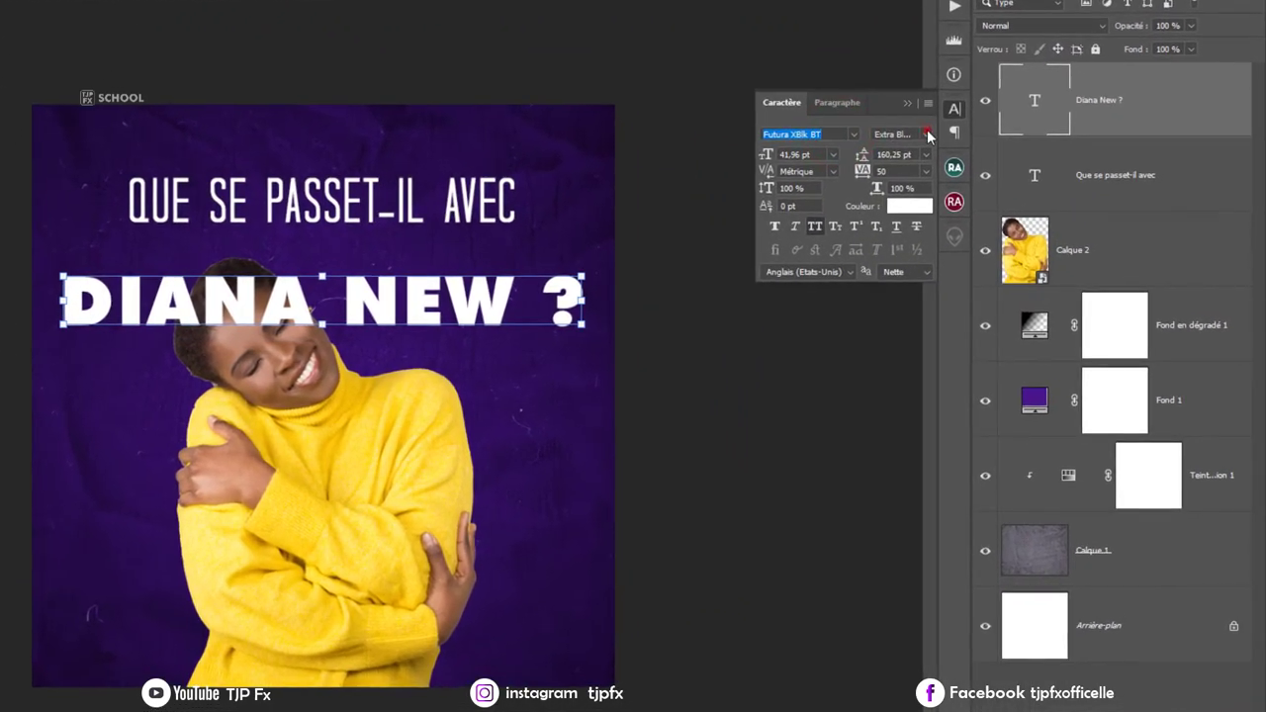
left_click(929, 136)
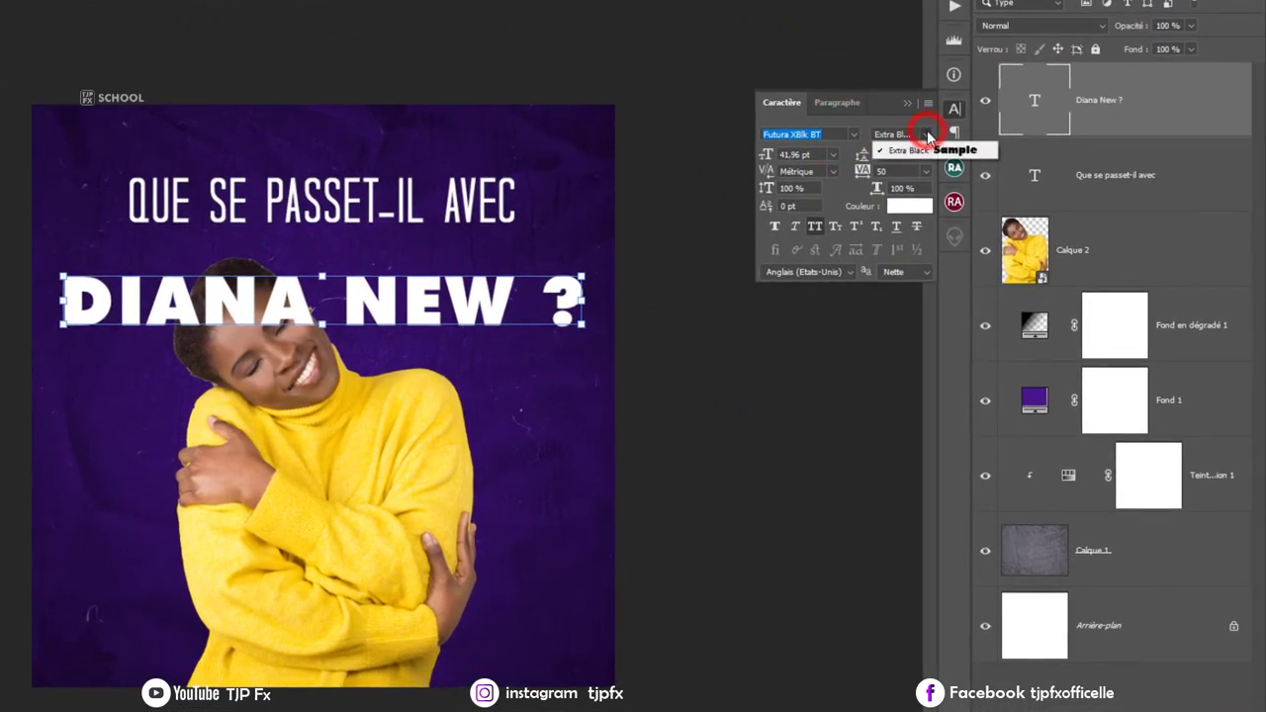
left_click(925, 135)
left_click(487, 209)
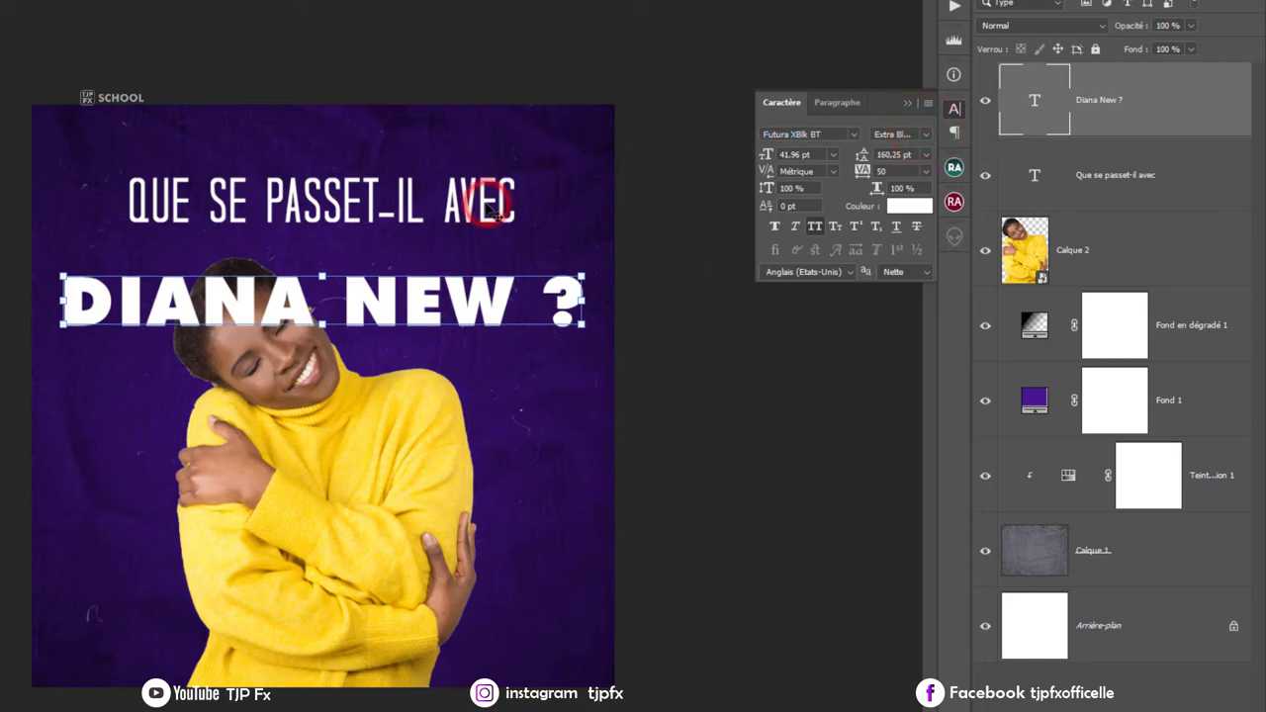
left_click(1115, 175)
Set the subtitle in Futura Md BT Medium and scale it to 44%.
left_click(809, 134)
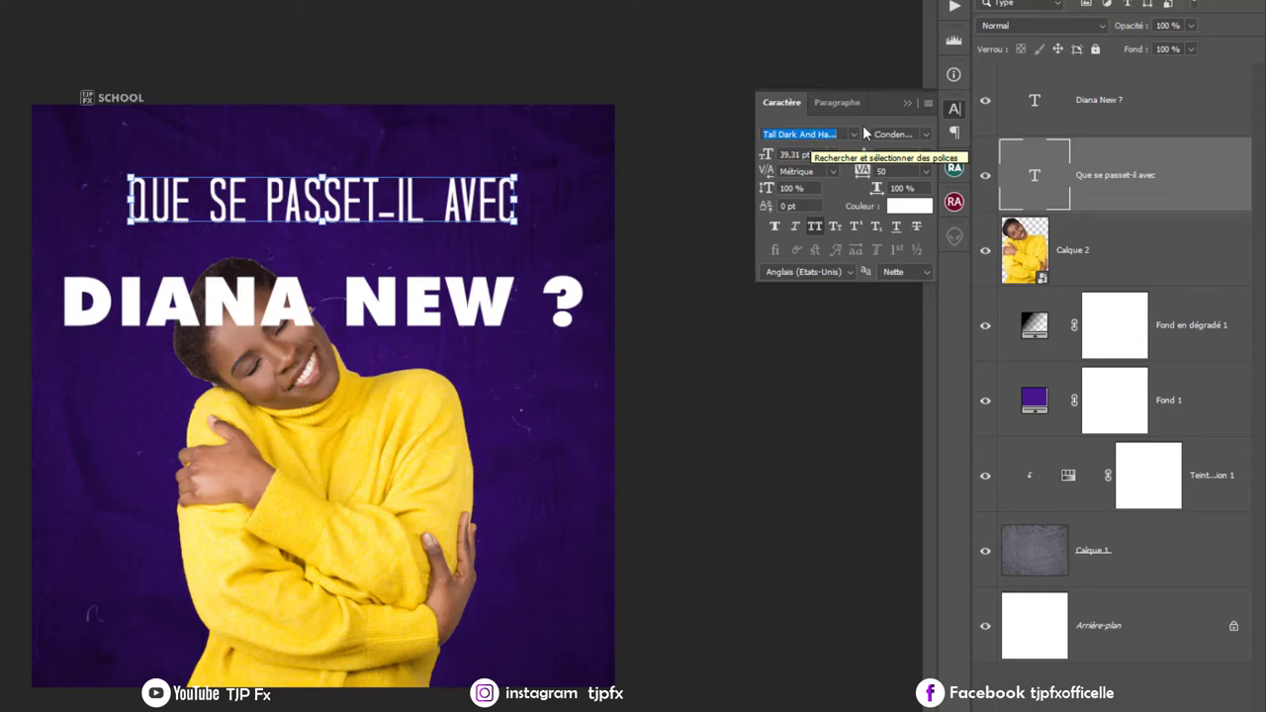
type("fut")
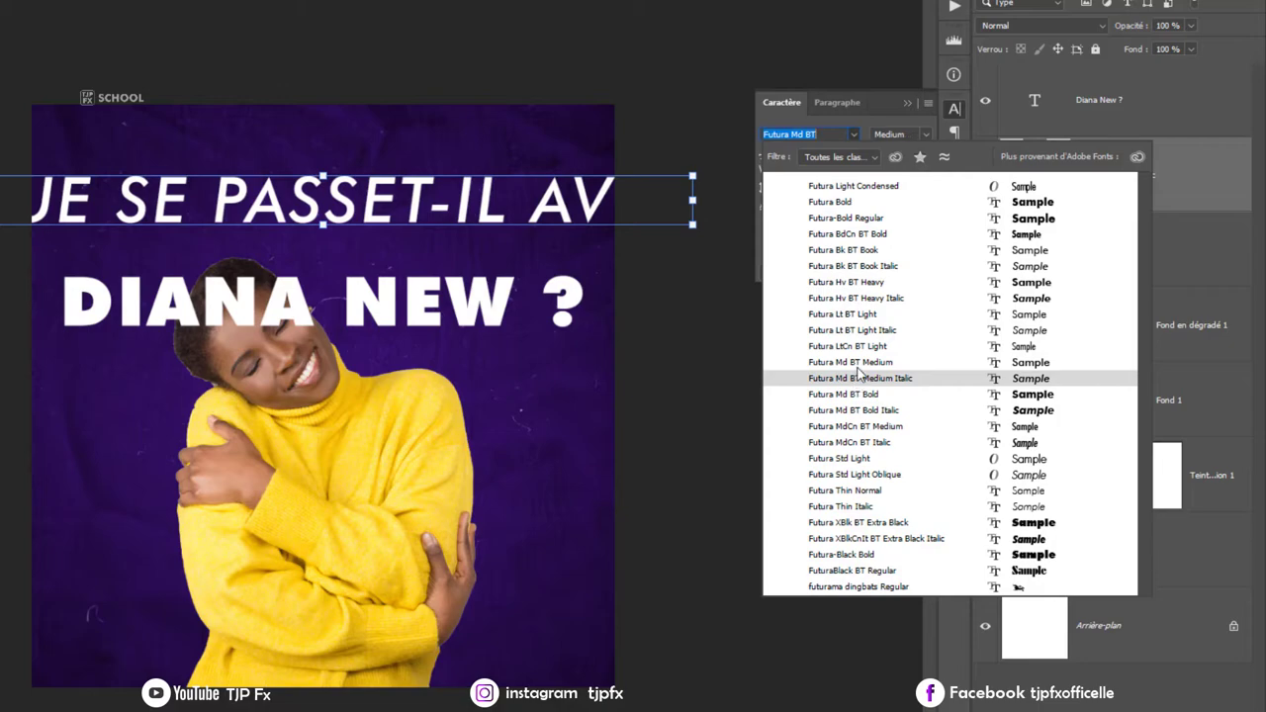
left_click(858, 363)
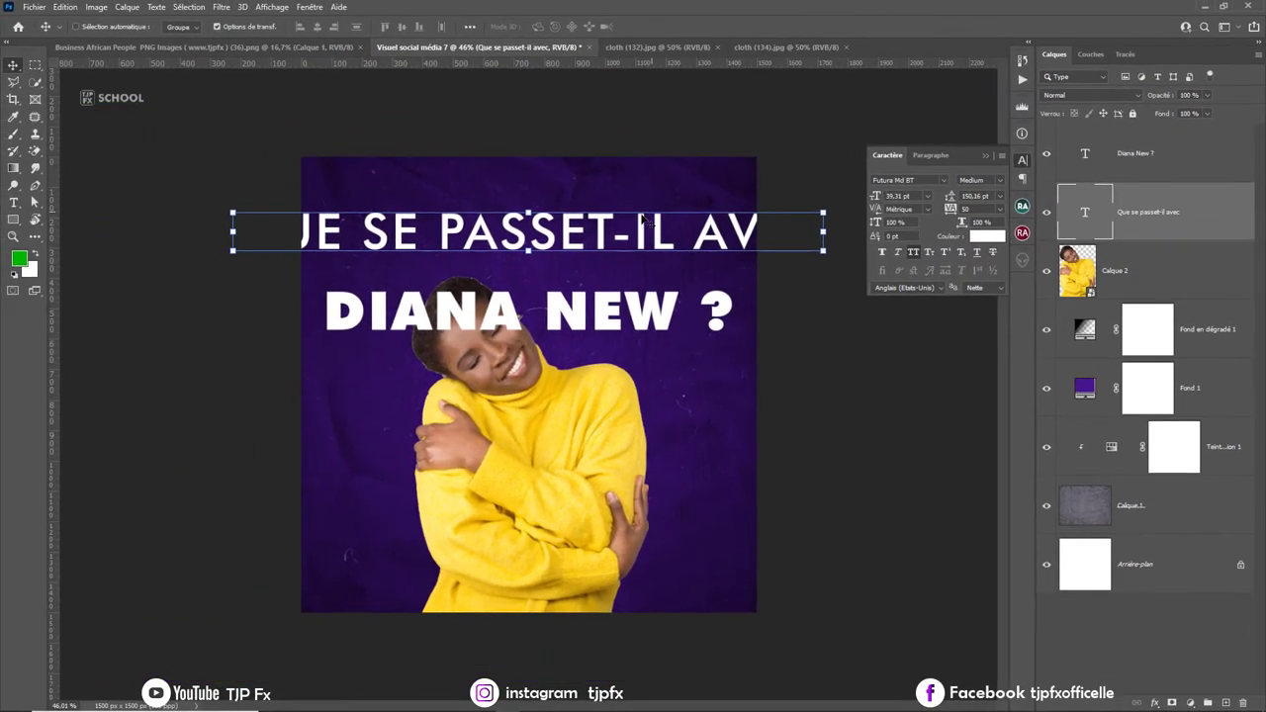
key("ctrl+t")
left_click(246, 27)
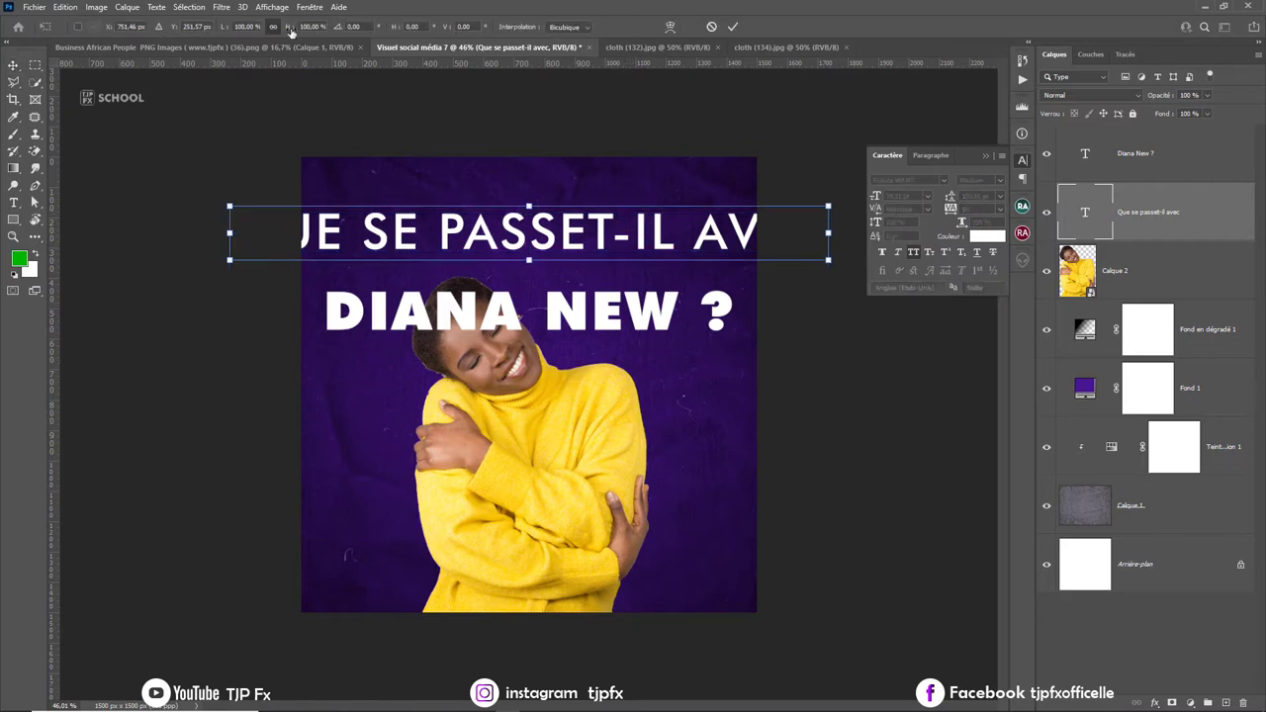
type("59")
key("Tab")
type("44")
key("Return")
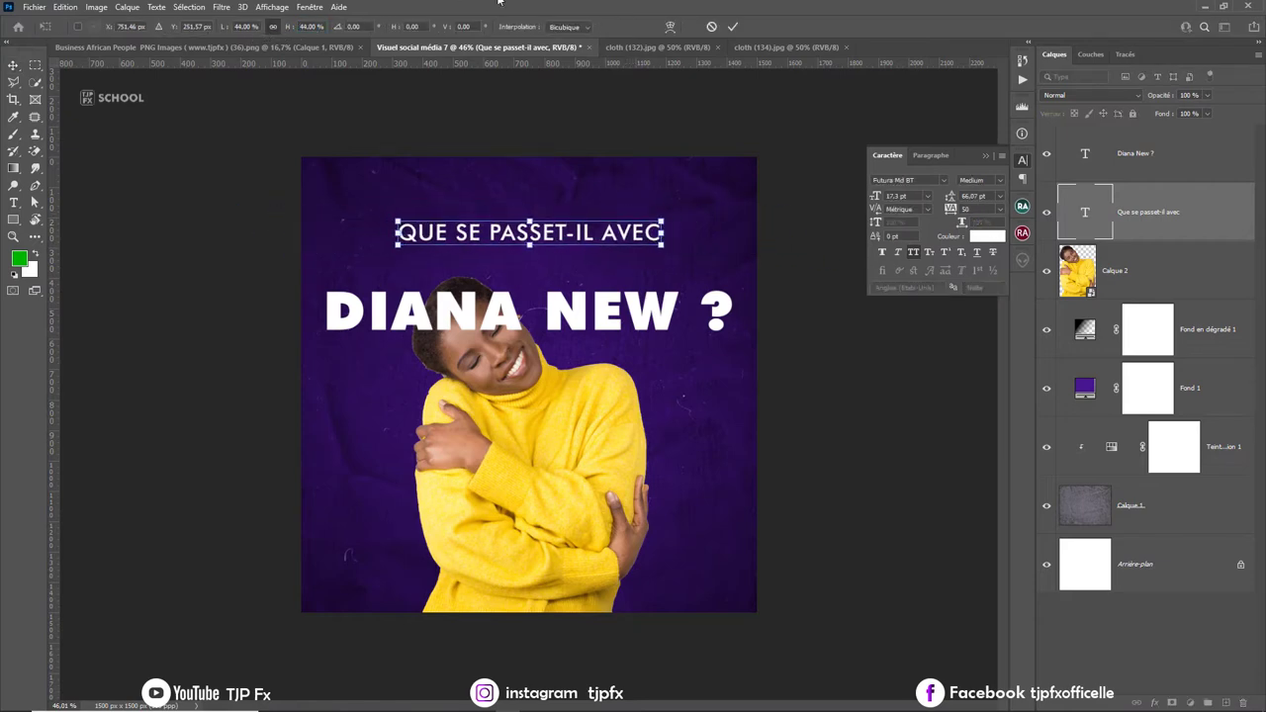
left_click(732, 28)
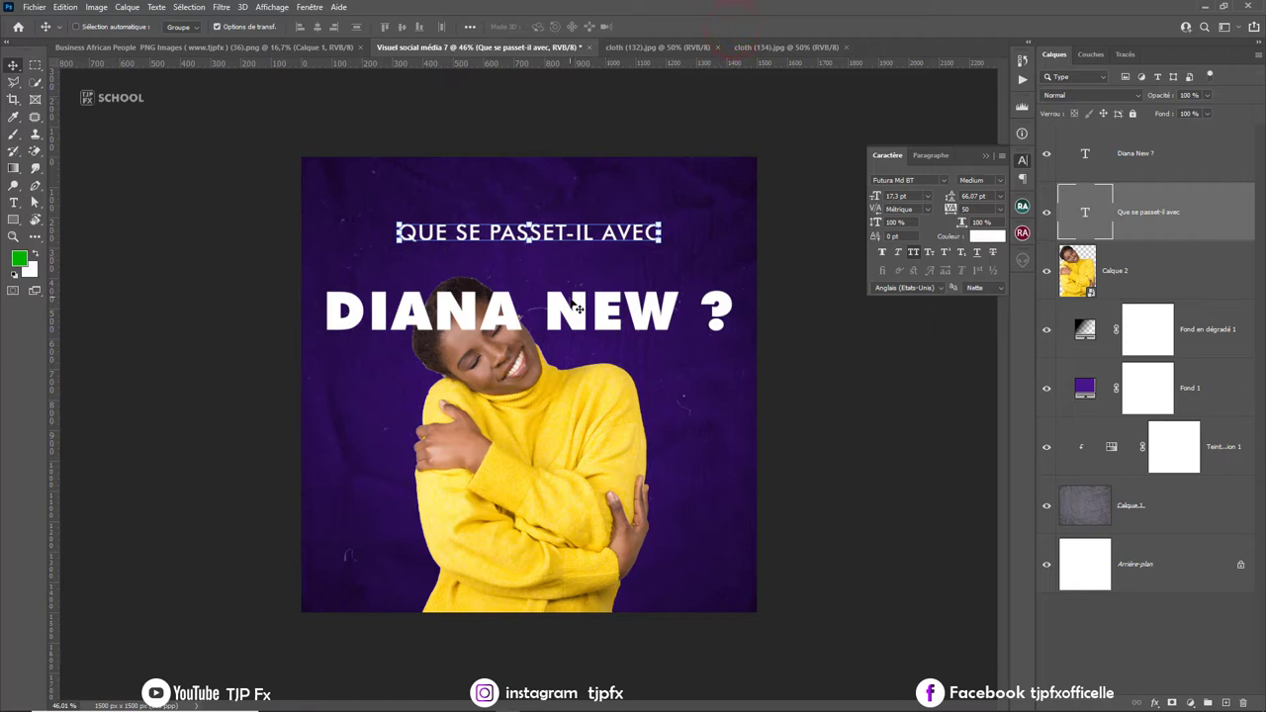
Move the name line up under the subtitle and place both text layers below Calque 2.
left_click_drag(607, 238, 577, 245)
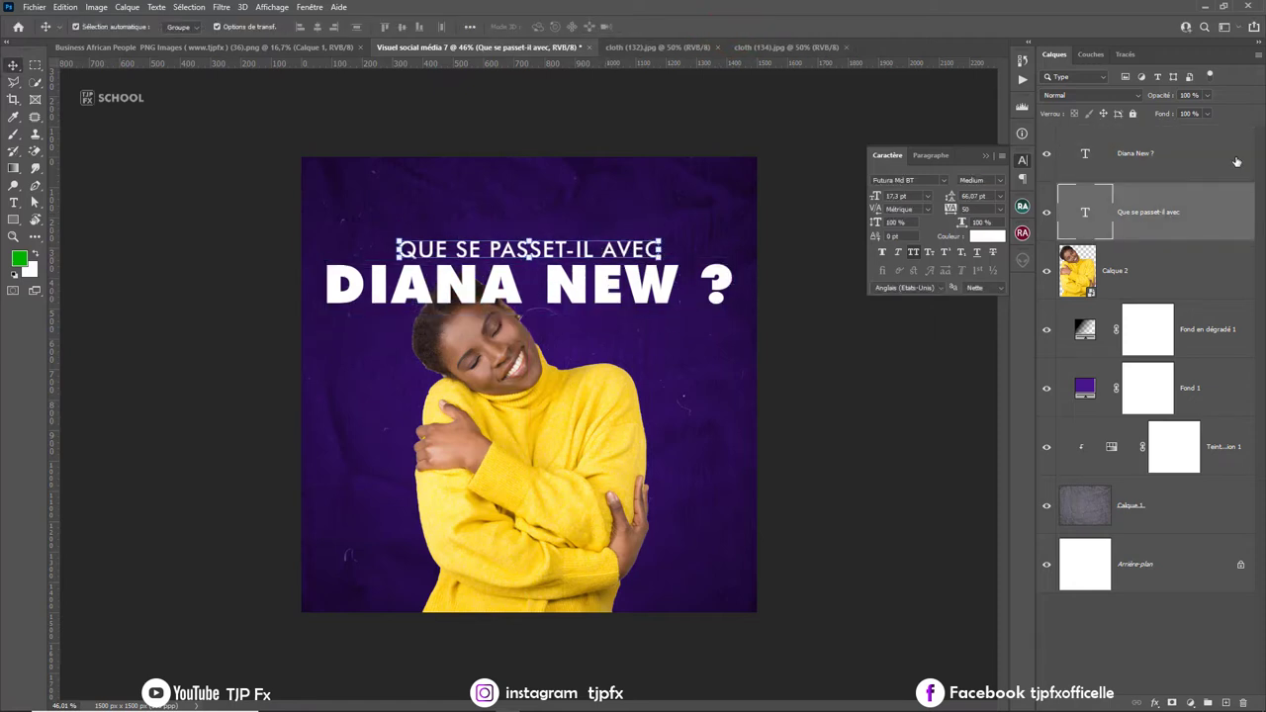
left_click(577, 244, "shift")
left_click_drag(1206, 221, 1193, 278)
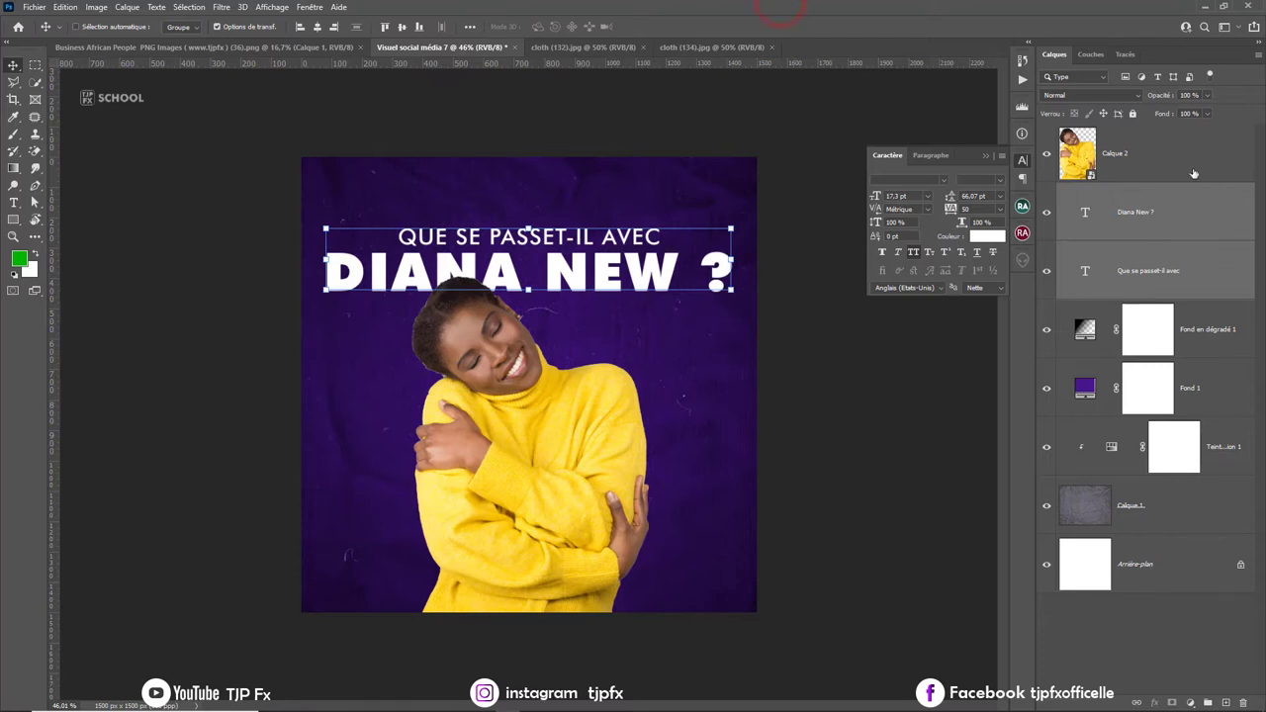
Turn off transform controls, select Calque 2 and bring up its fx effects list.
left_click(245, 28)
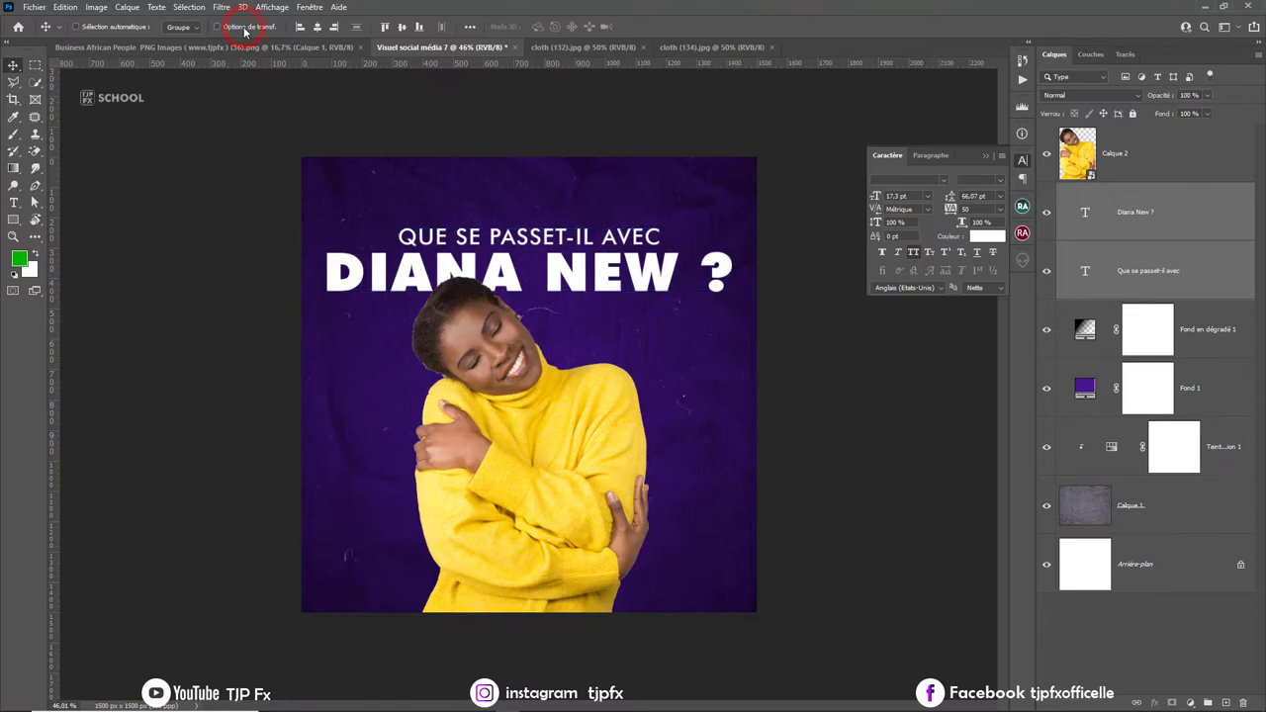
left_click(1138, 154)
left_click(1155, 702)
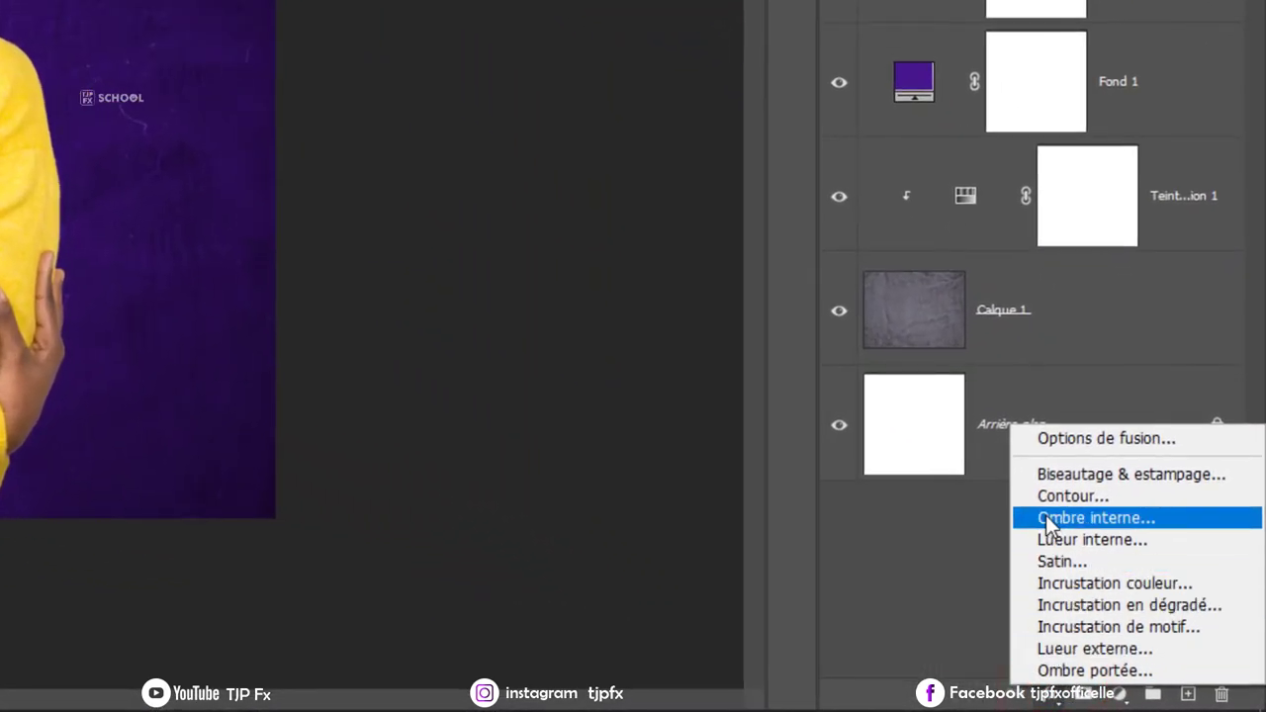
Give the woman a 10 px white outer Contour stroke and nudge her slightly right and down.
left_click(1061, 495)
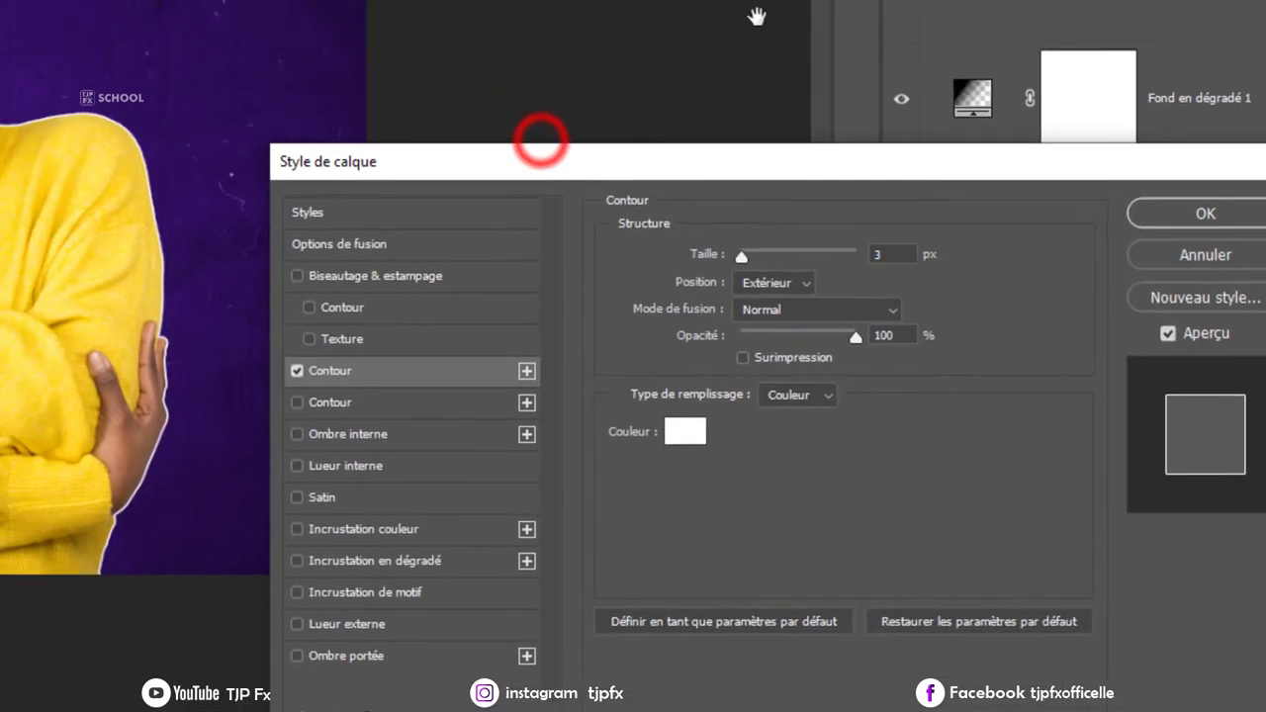
mouse_move(458, 70)
left_mouse_down()
mouse_move(930, 109)
mouse_move(930, 96)
left_mouse_up()
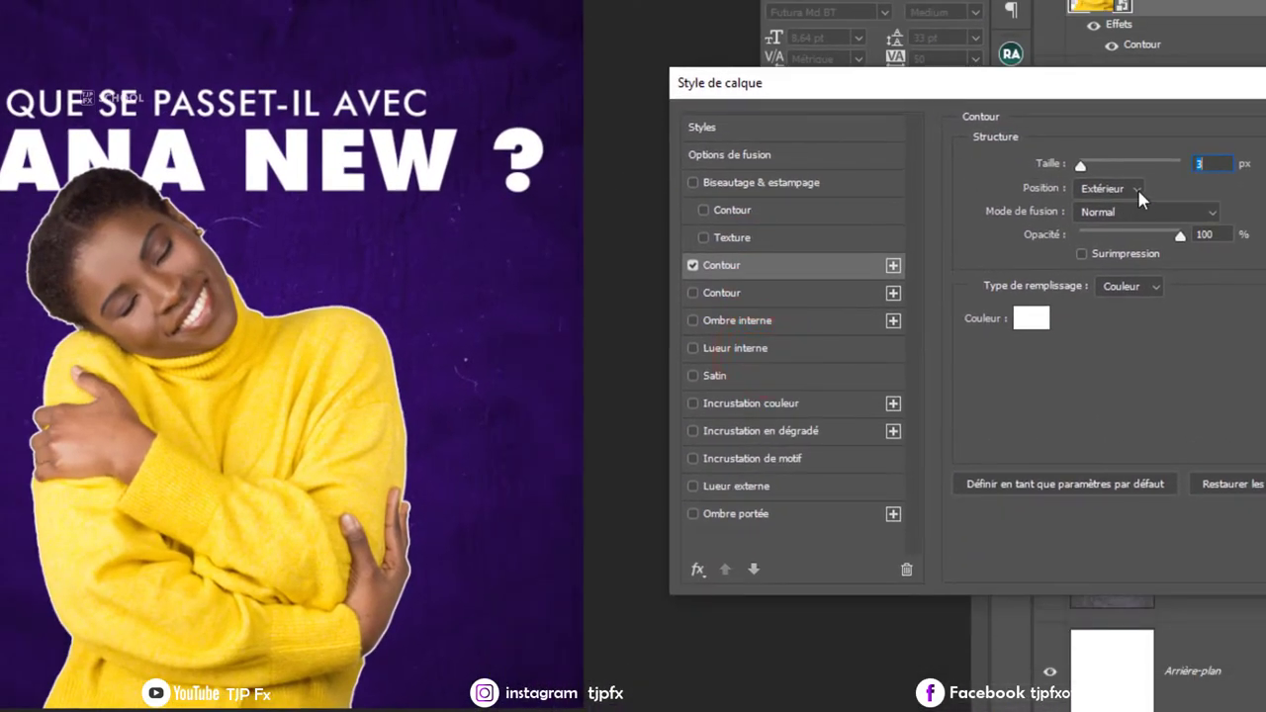
left_click_drag(1083, 172, 1093, 173)
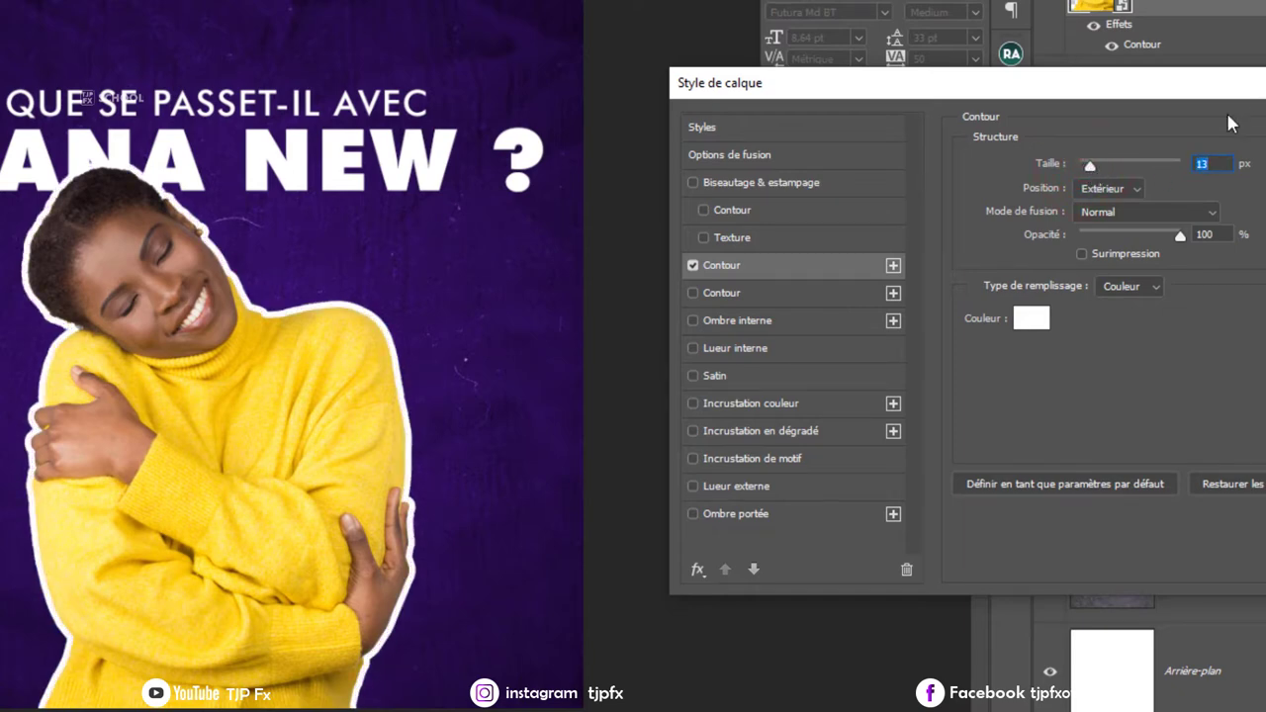
type("10")
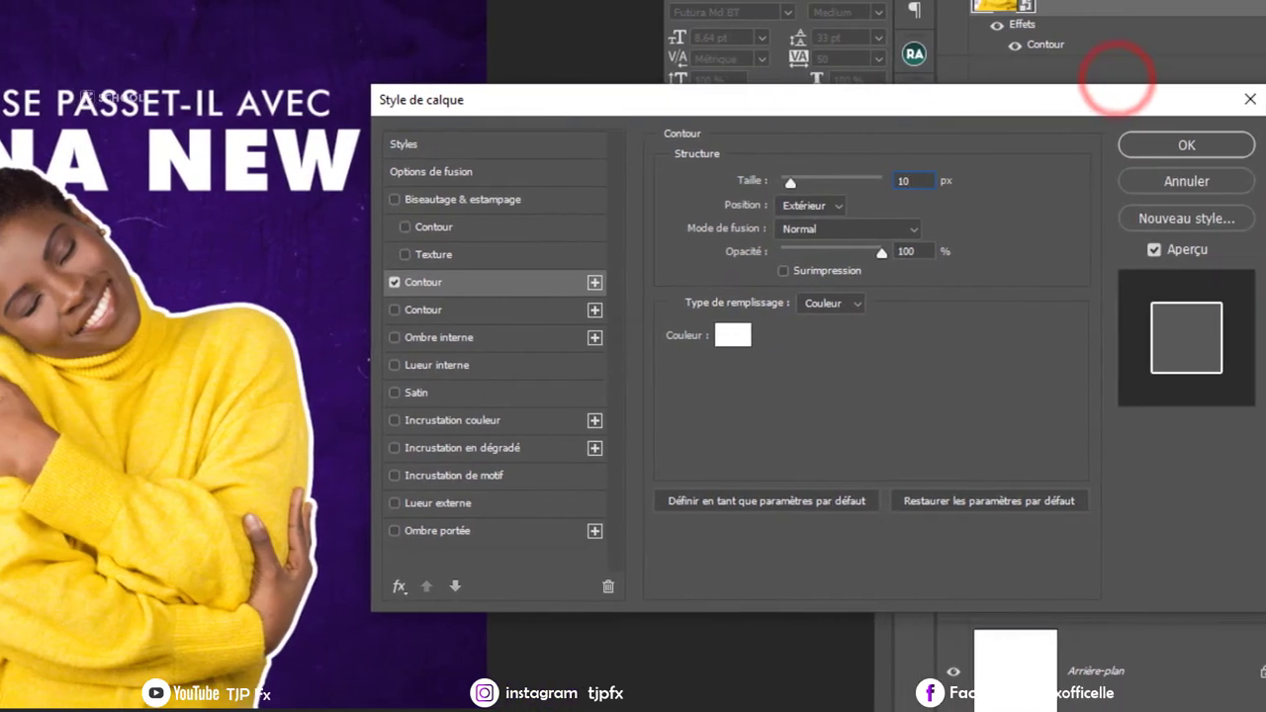
left_click(1232, 145)
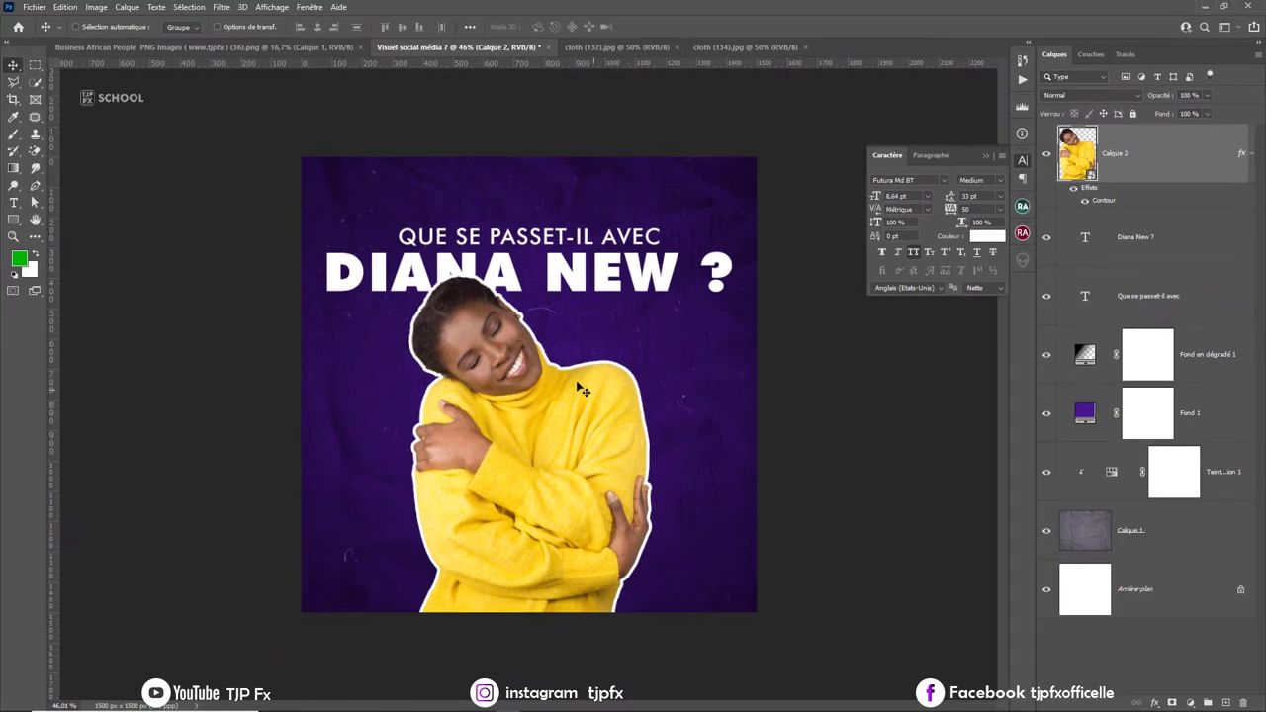
left_click_drag(581, 389, 584, 394)
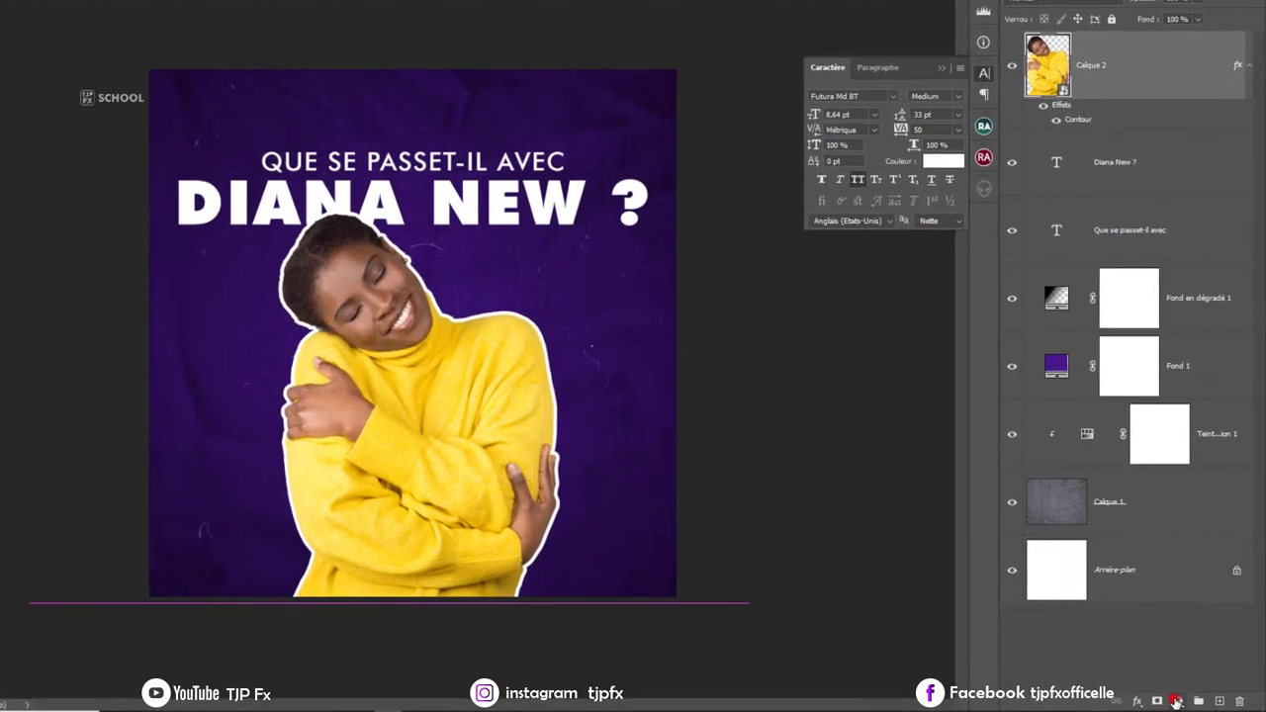
Add a Hue/Saturation layer clipped to the woman and desaturate reds and greens to -100.
left_click(1187, 701)
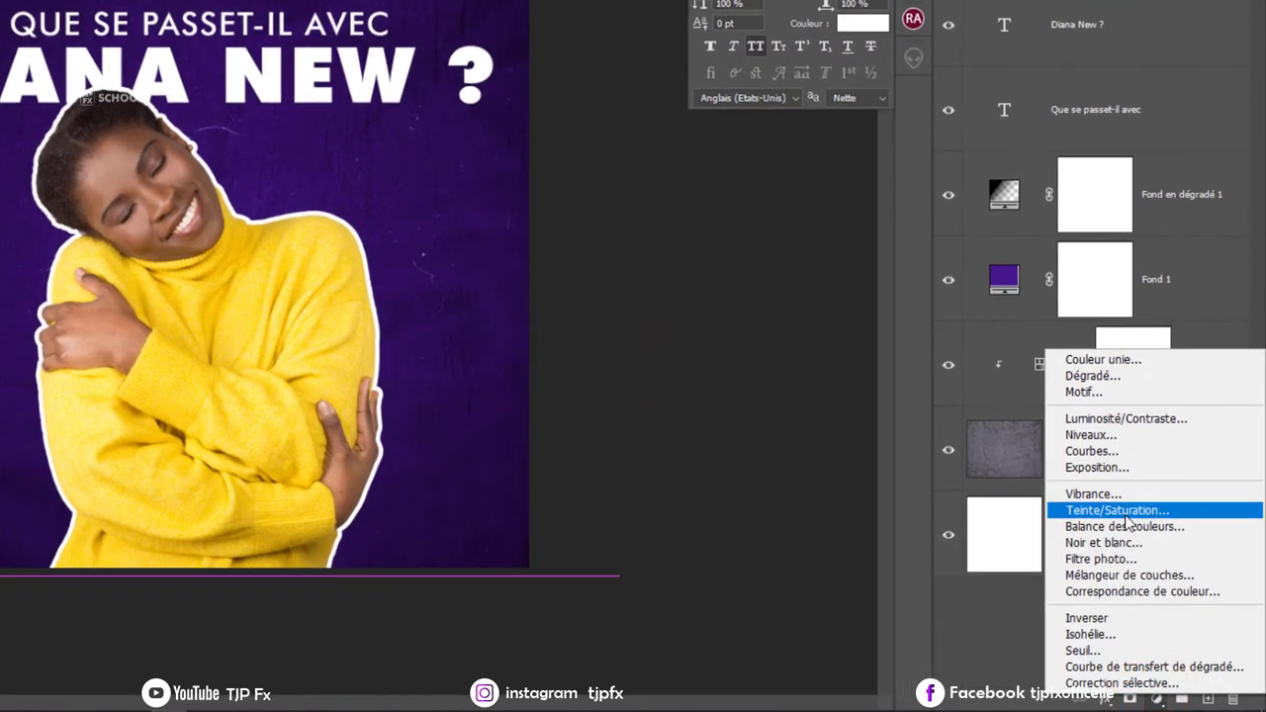
left_click(1126, 513)
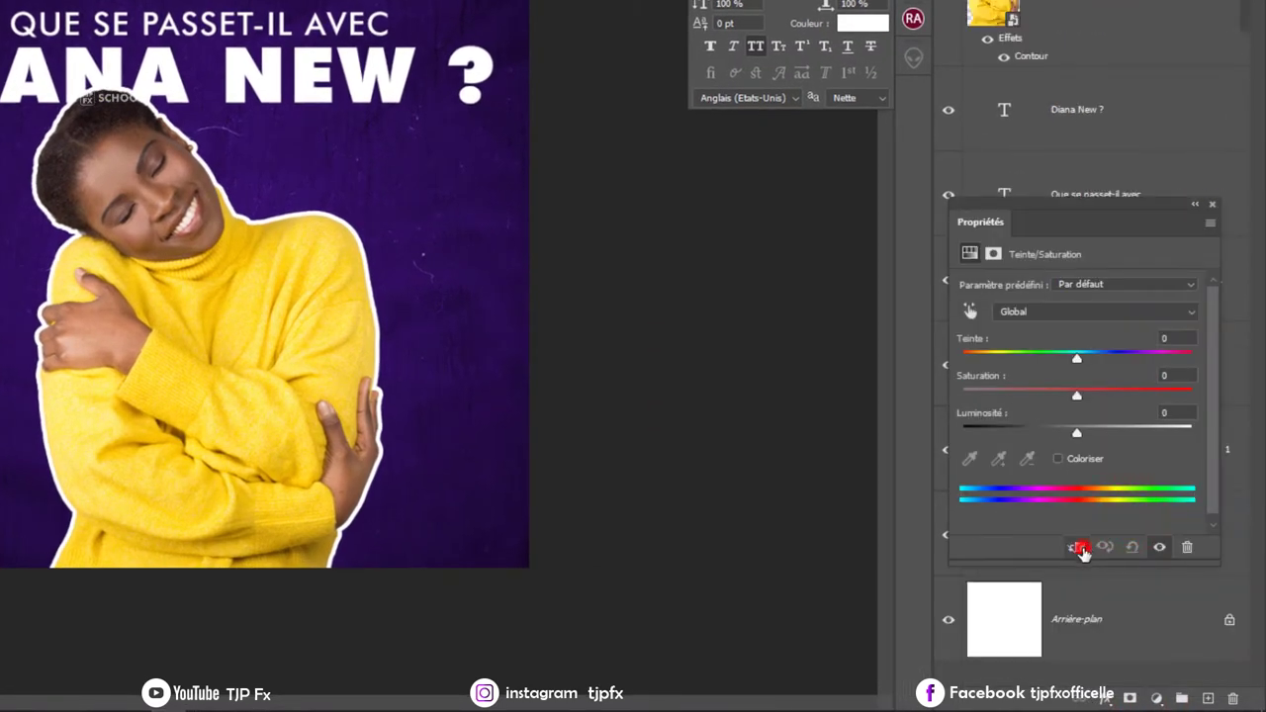
left_click(1083, 547)
left_click(1053, 312)
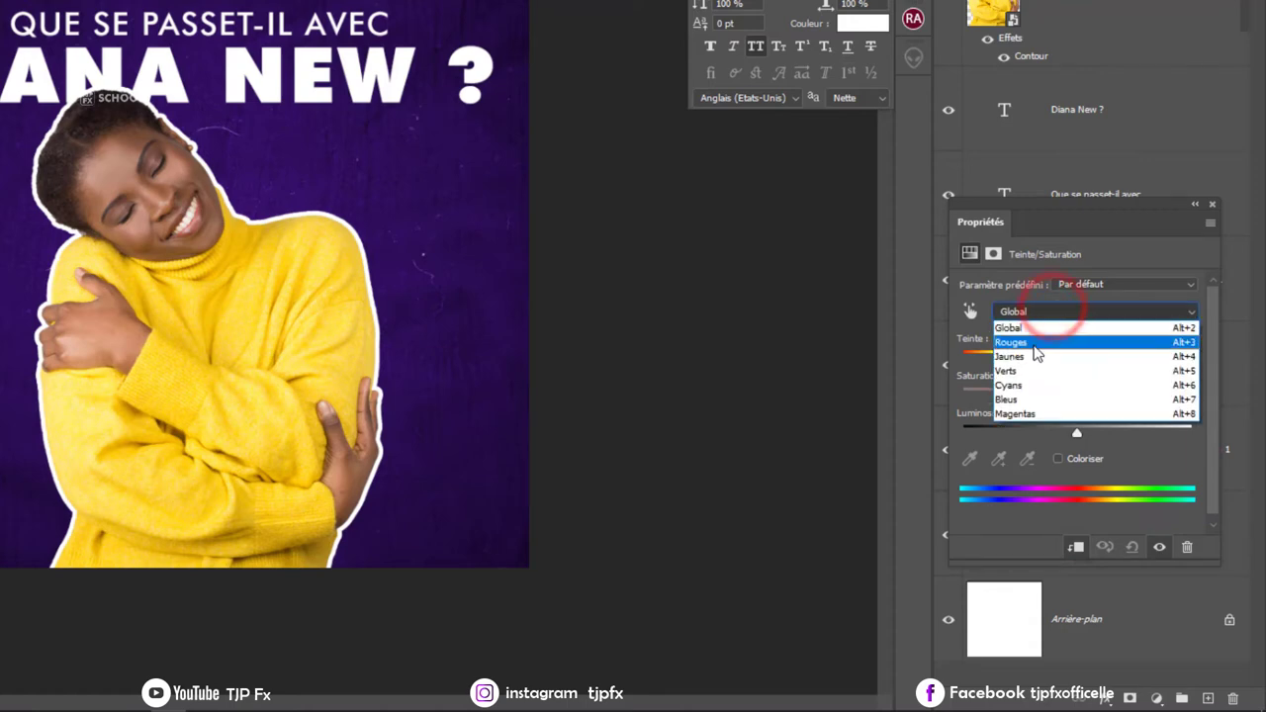
left_click(1033, 341)
left_click_drag(1075, 398, 938, 389)
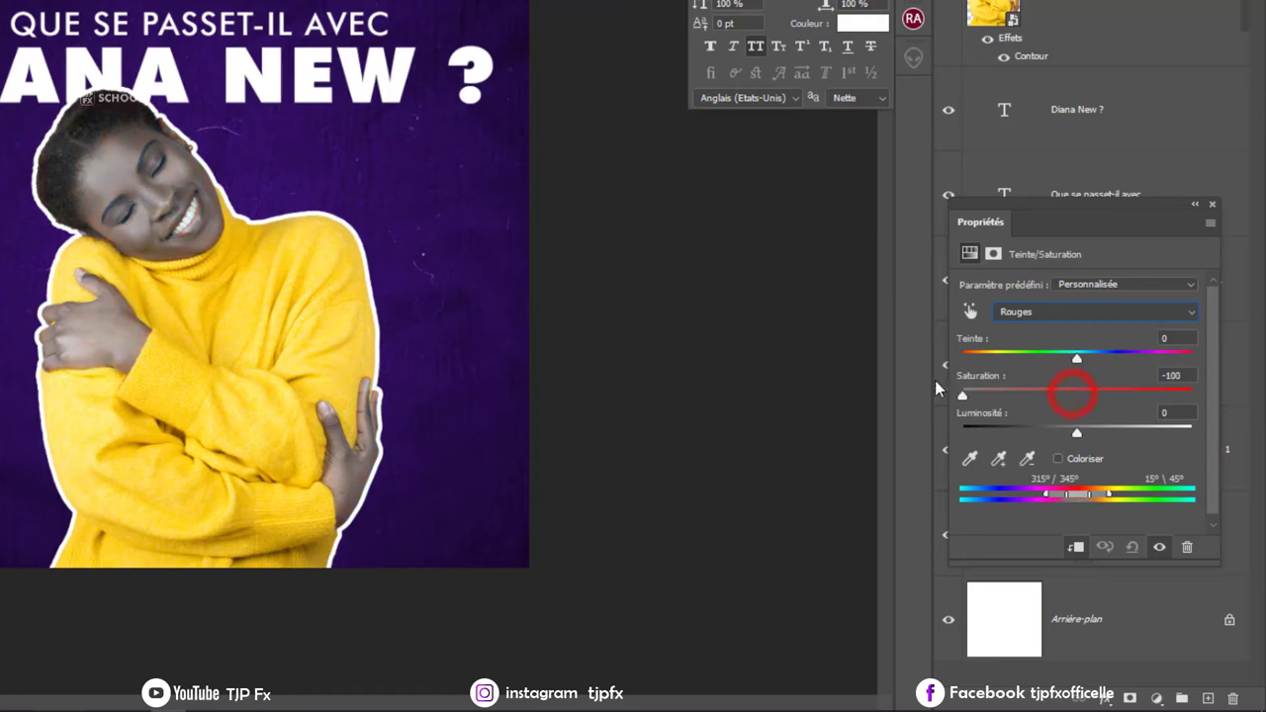
left_click(1061, 315)
left_click(1044, 368)
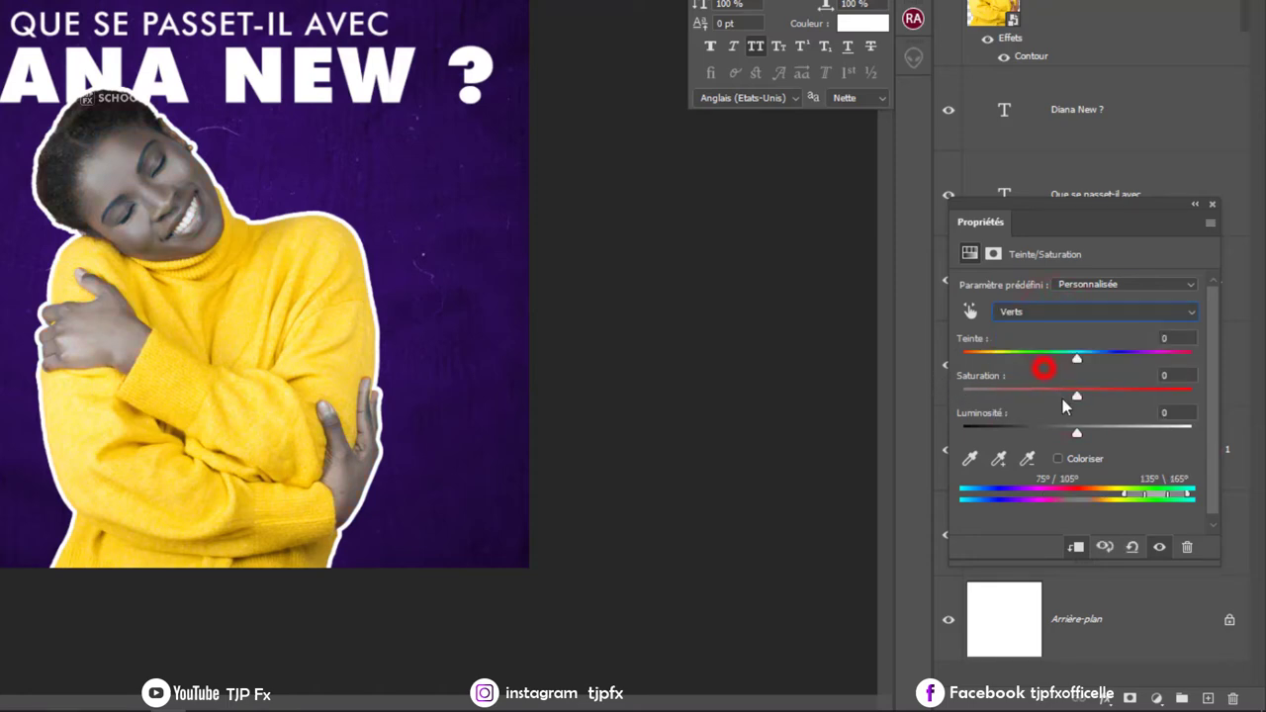
left_click_drag(1076, 395, 938, 384)
Fully desaturate the cyans, blues and magentas as well.
left_click(1109, 312)
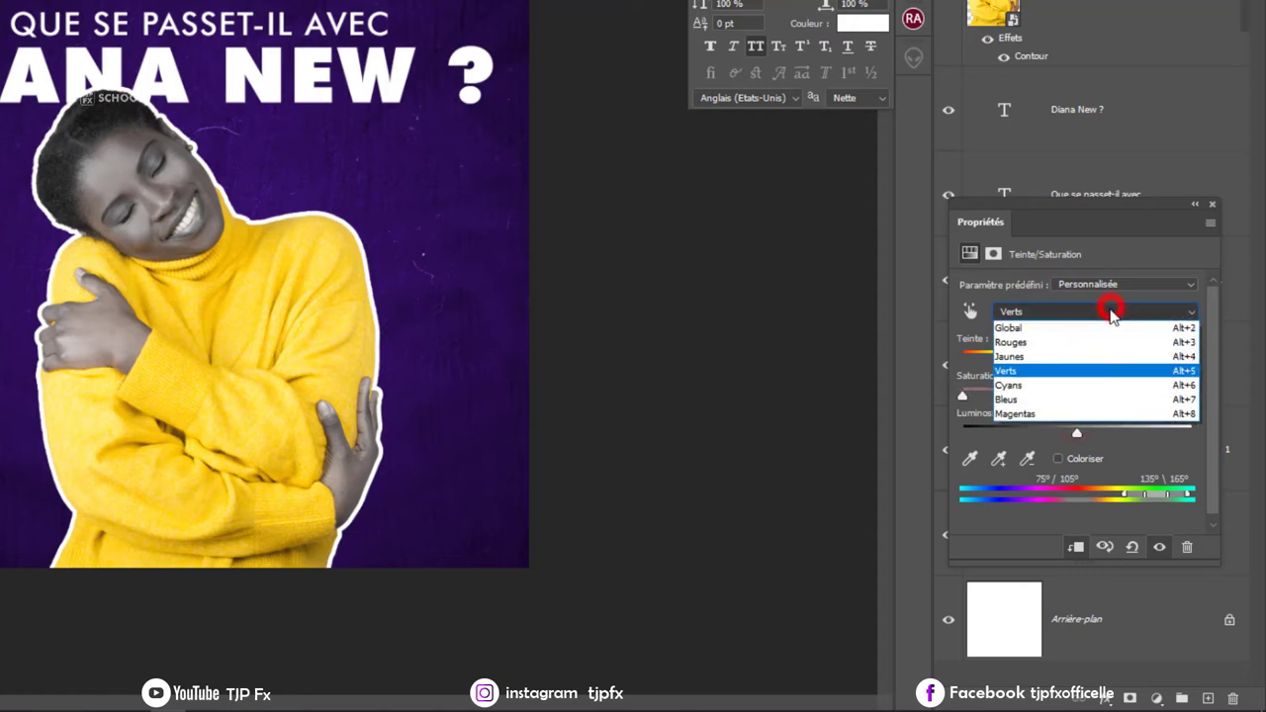
left_click(1039, 384)
left_click_drag(1078, 396, 909, 386)
left_click(1119, 313)
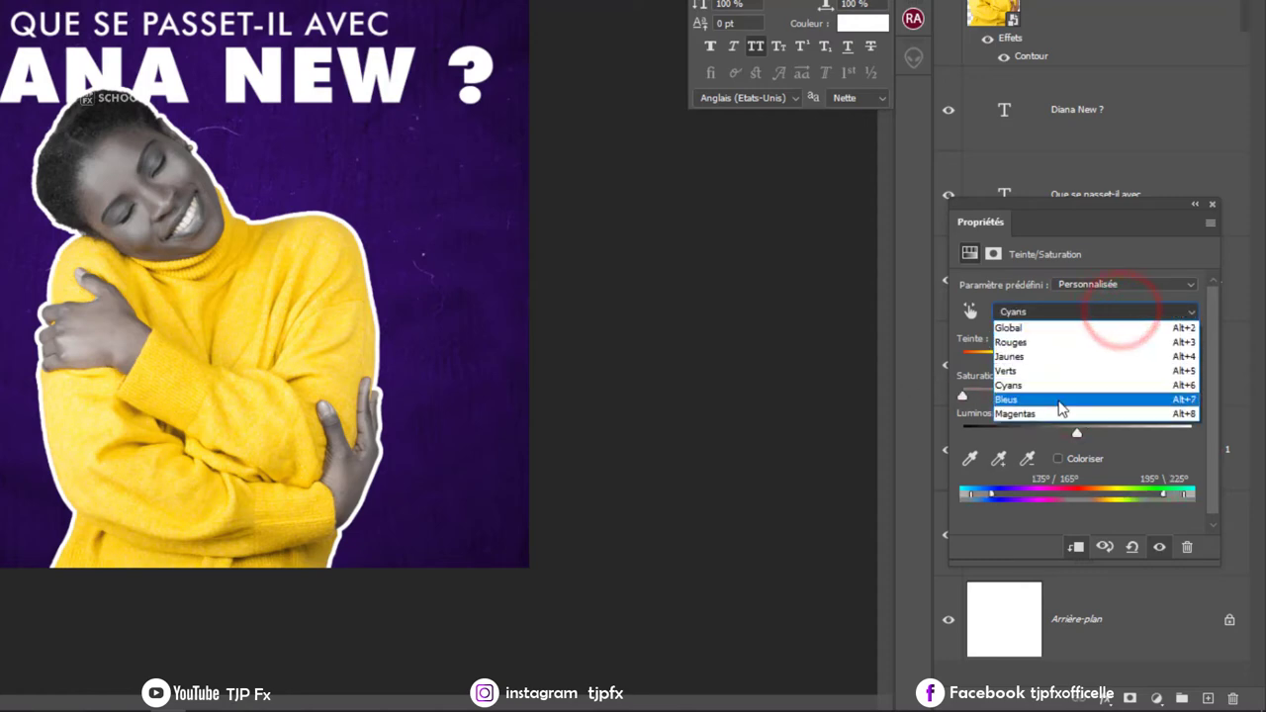
left_click(1060, 400)
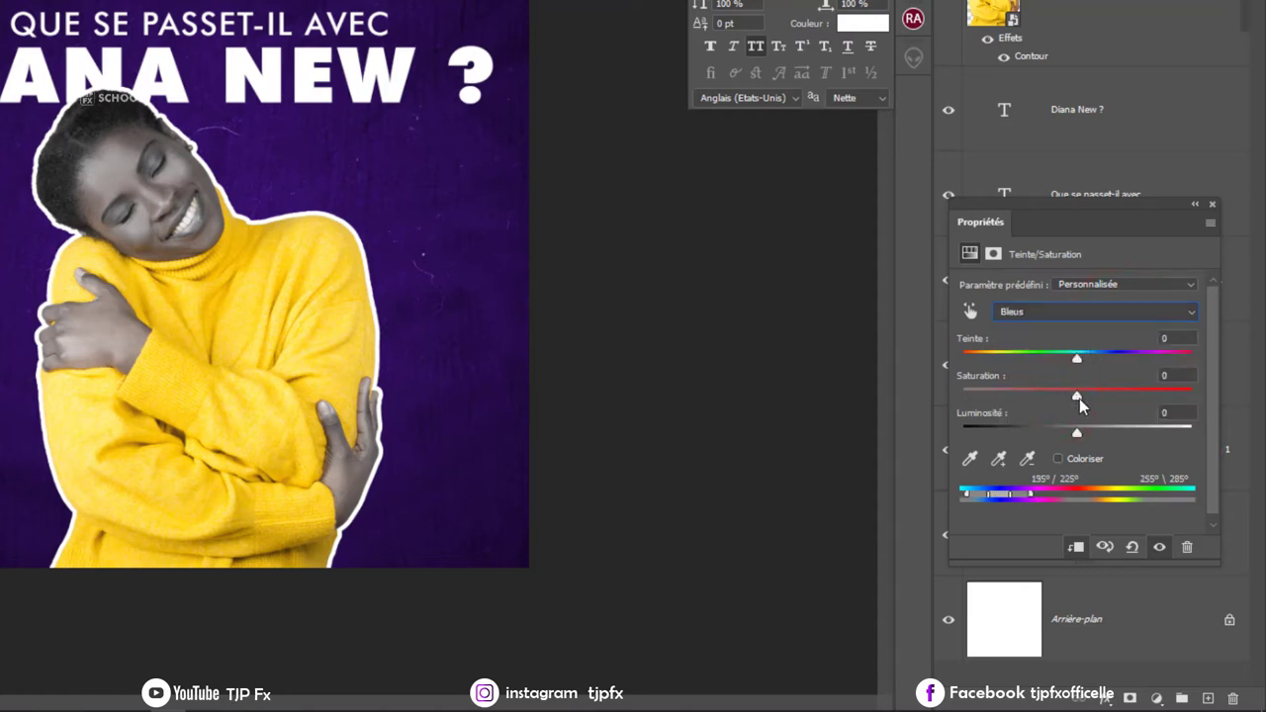
left_click_drag(1077, 397, 963, 396)
left_click(1104, 314)
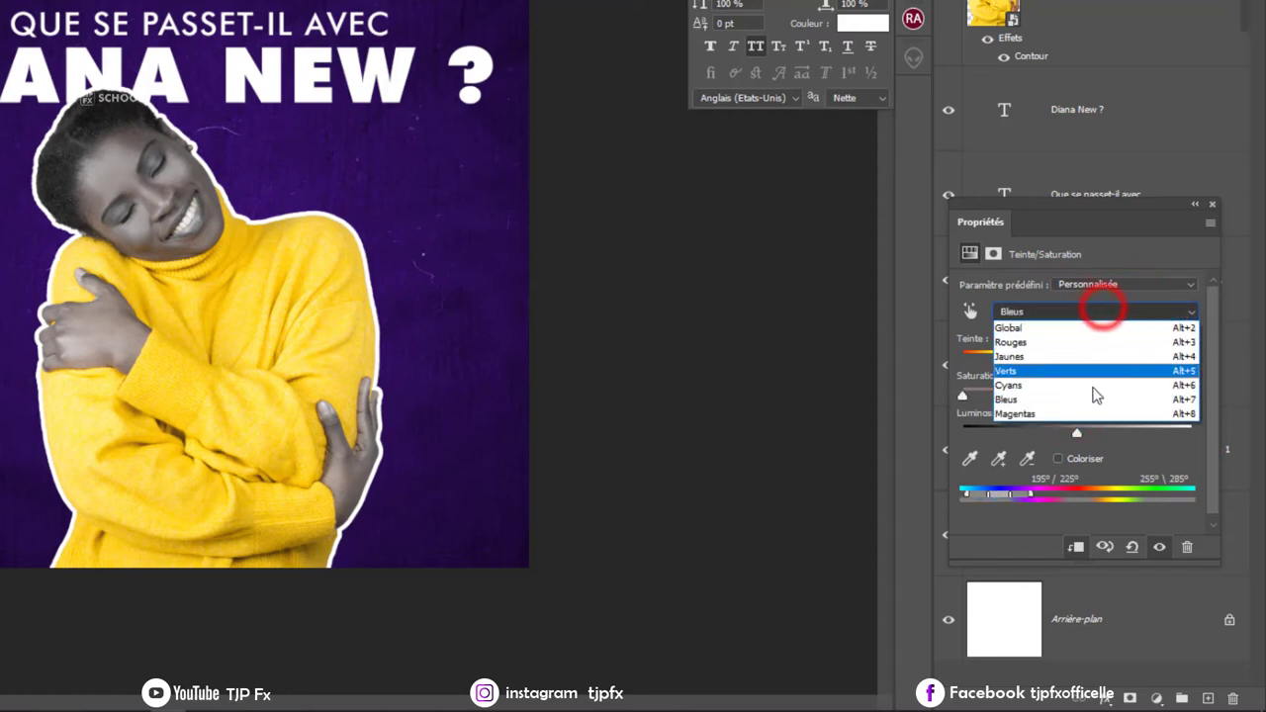
left_click(1063, 412)
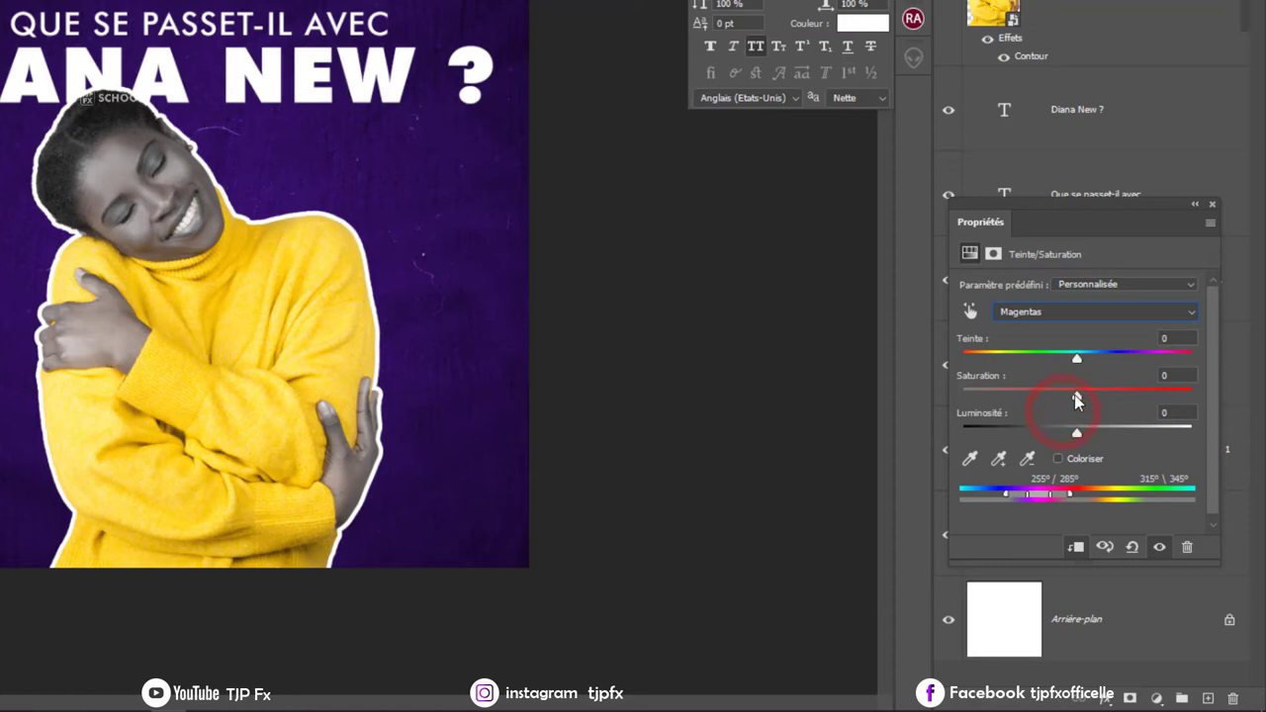
left_click_drag(1077, 397, 938, 393)
Set the yellows to saturation -42 and lightness -4, keeping their original hue.
left_click(1077, 311)
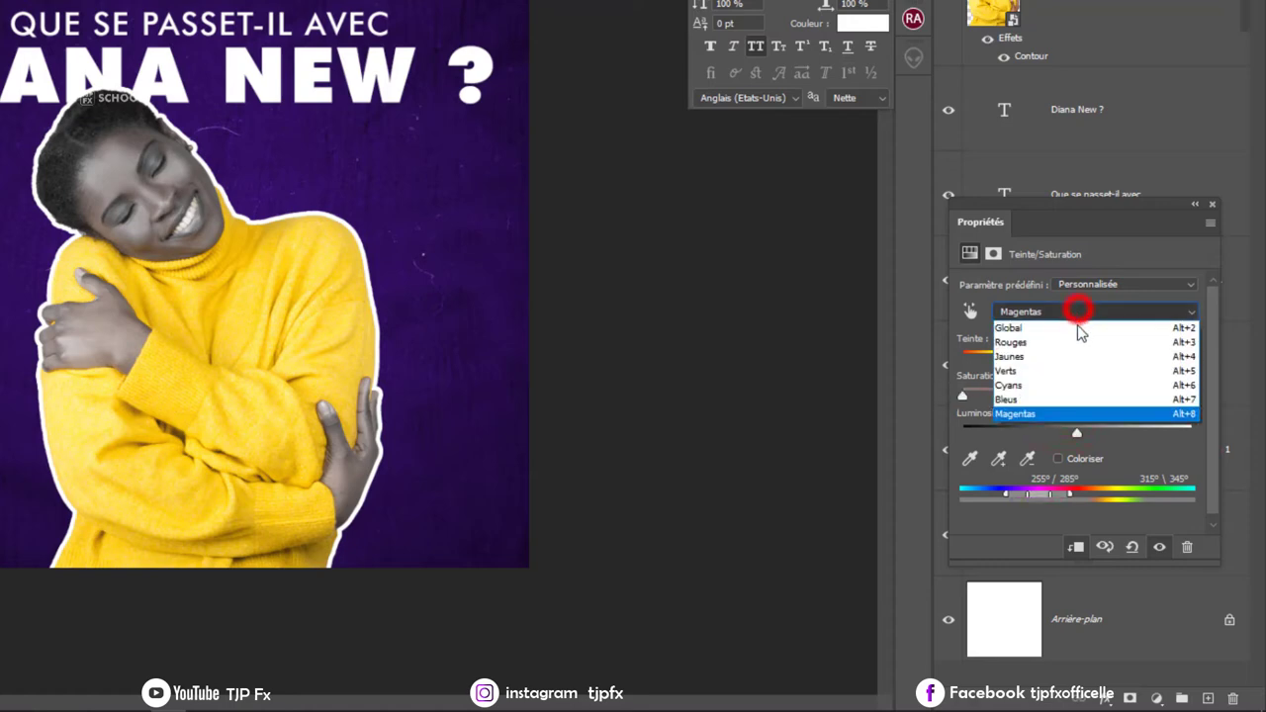
left_click(1054, 356)
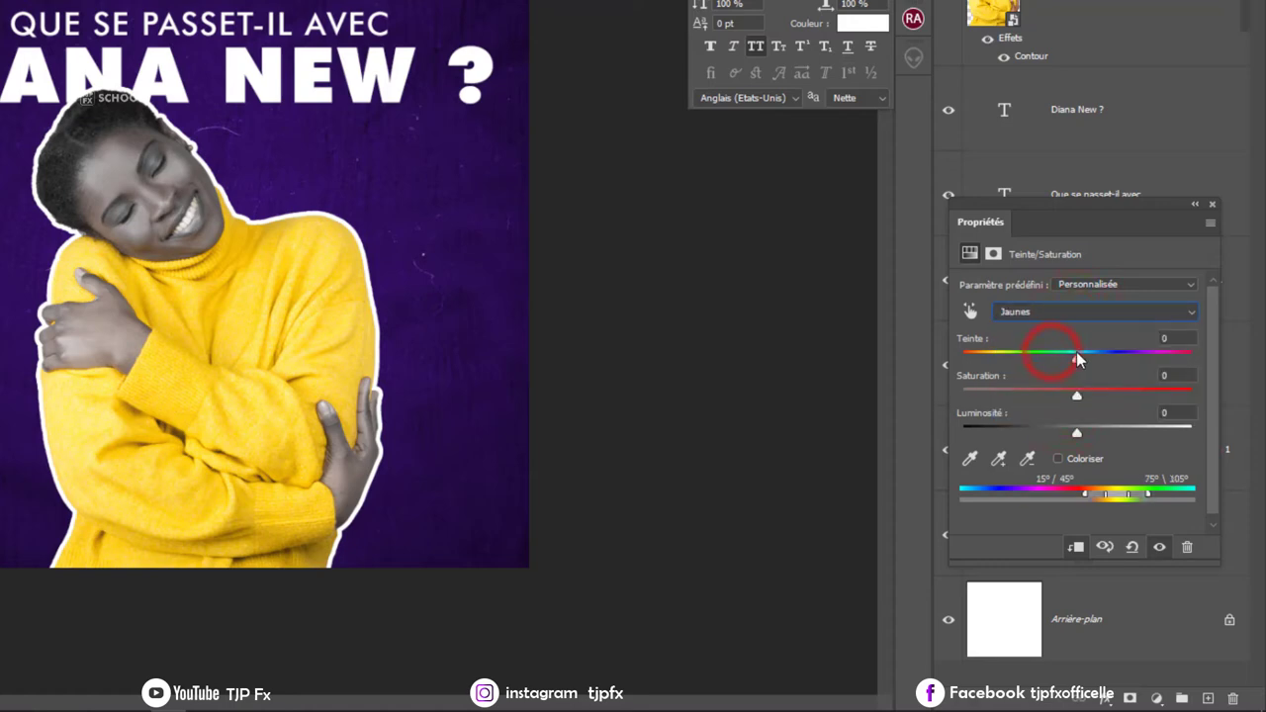
mouse_move(1078, 356)
left_mouse_down()
mouse_move(1018, 357)
mouse_move(1029, 376)
left_mouse_up()
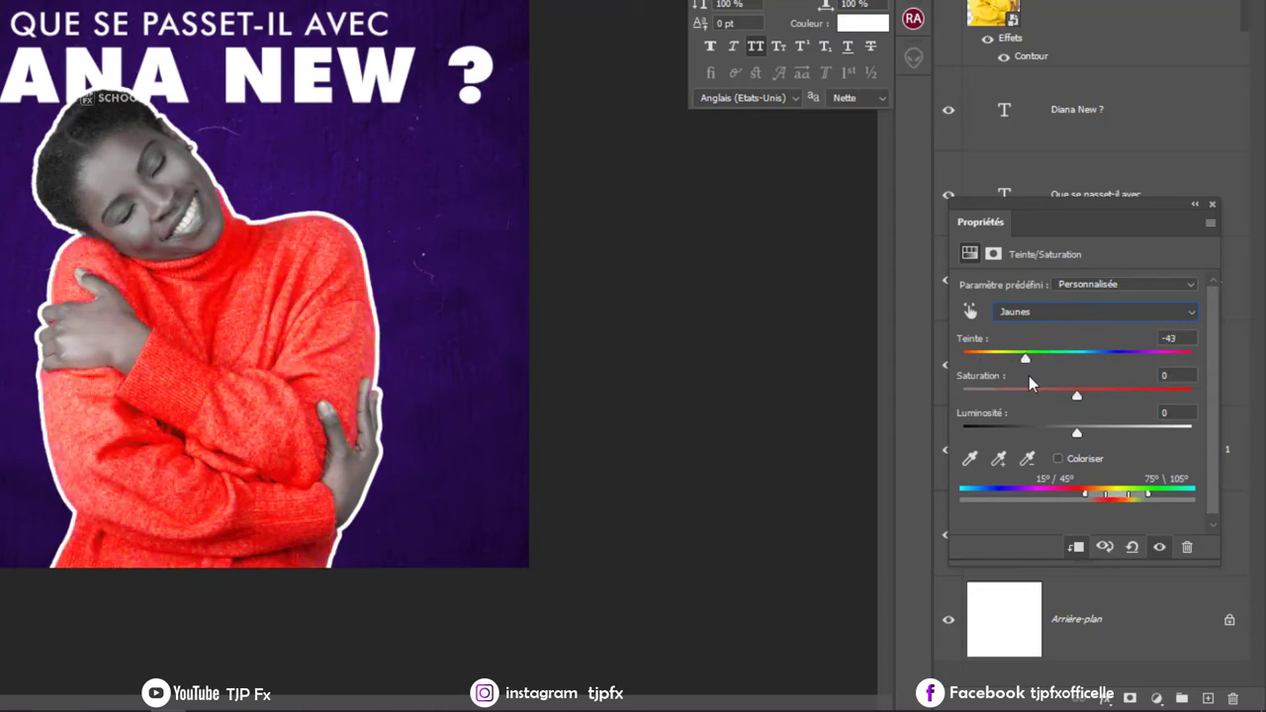
left_click_drag(1029, 376, 1113, 380)
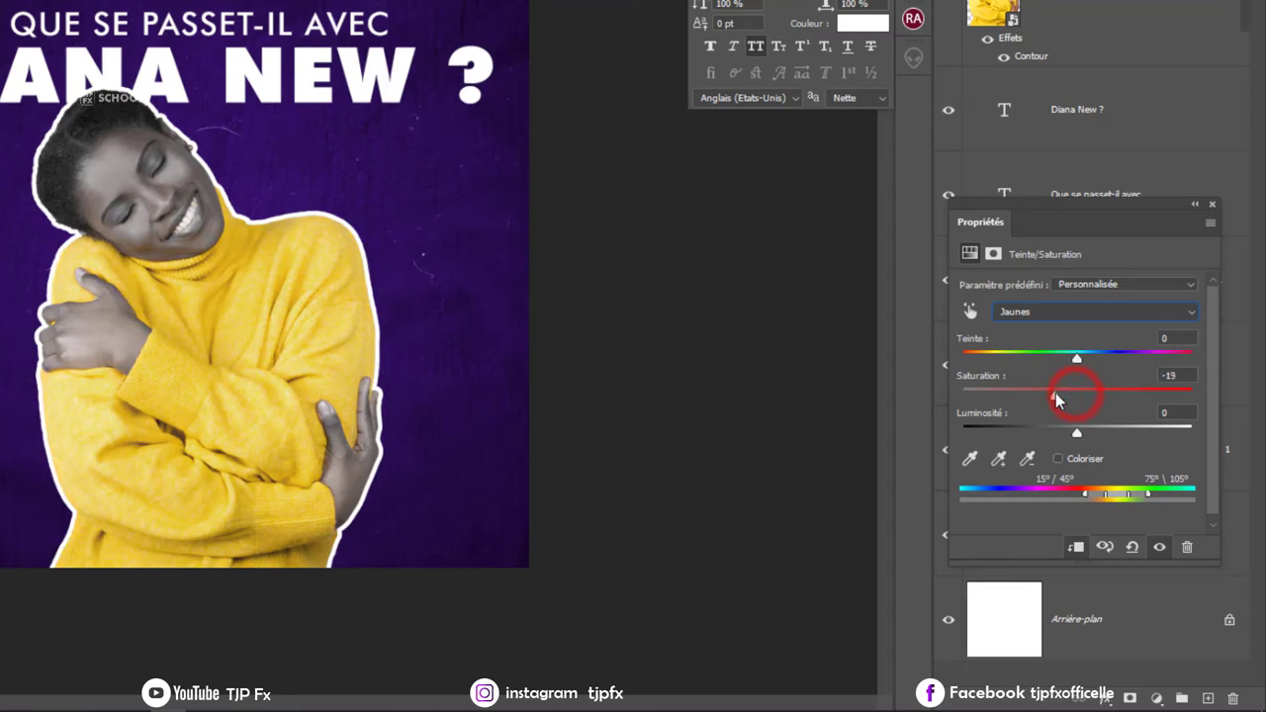
mouse_move(1056, 399)
left_mouse_down()
mouse_move(1027, 396)
mouse_move(1103, 494)
left_mouse_up()
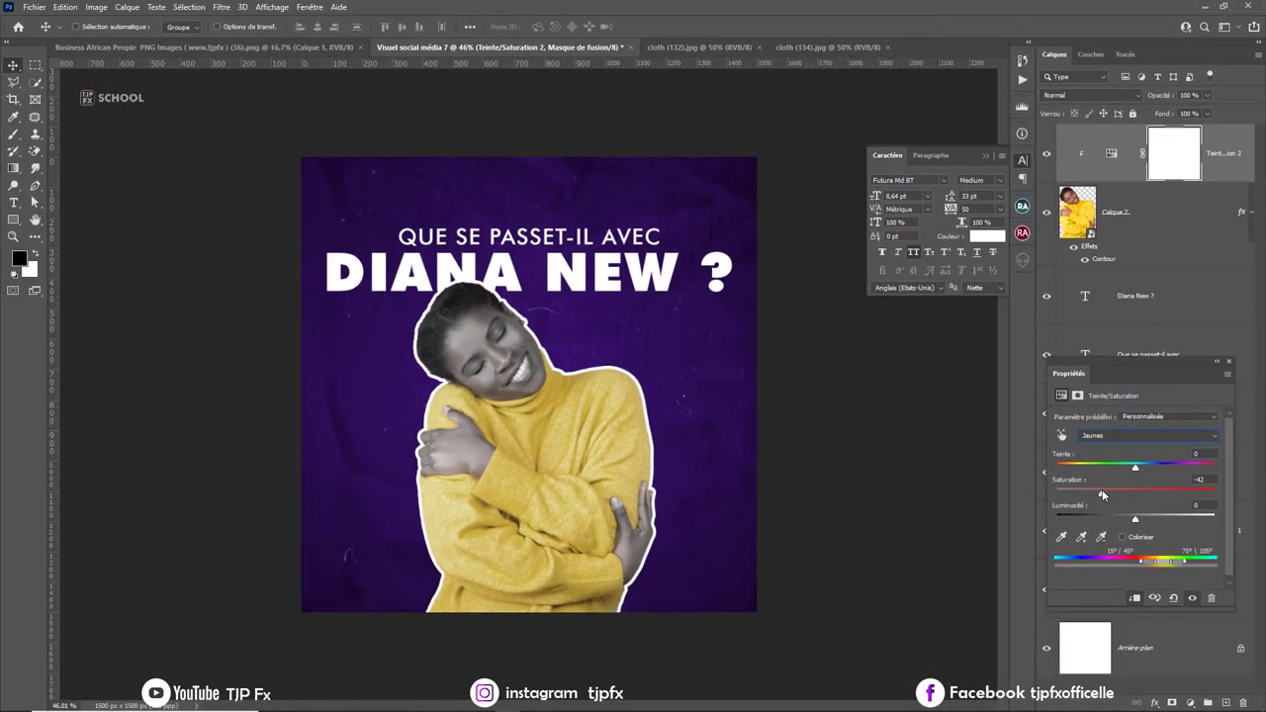
left_click_drag(1135, 517, 1131, 517)
left_click_drag(1187, 371, 991, 324)
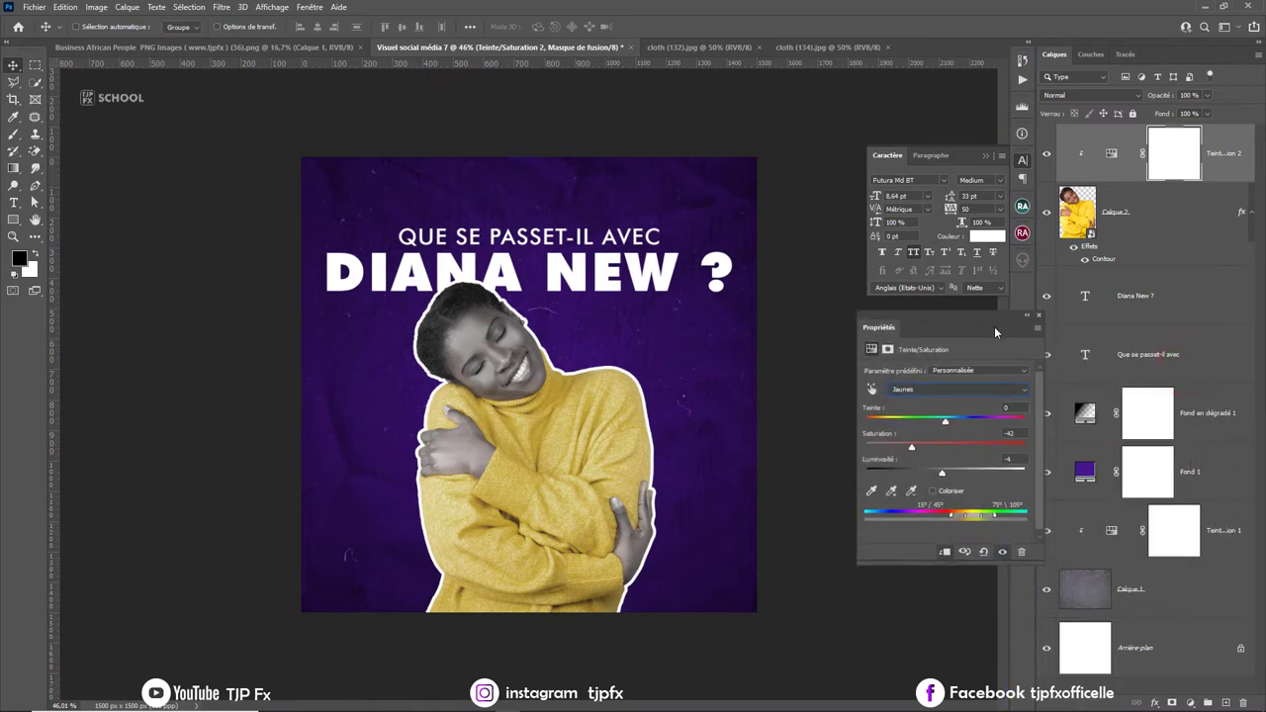
Add a Selective Color layer clipped to the woman, adding black and reducing yellow in the yellows.
left_click(1193, 702)
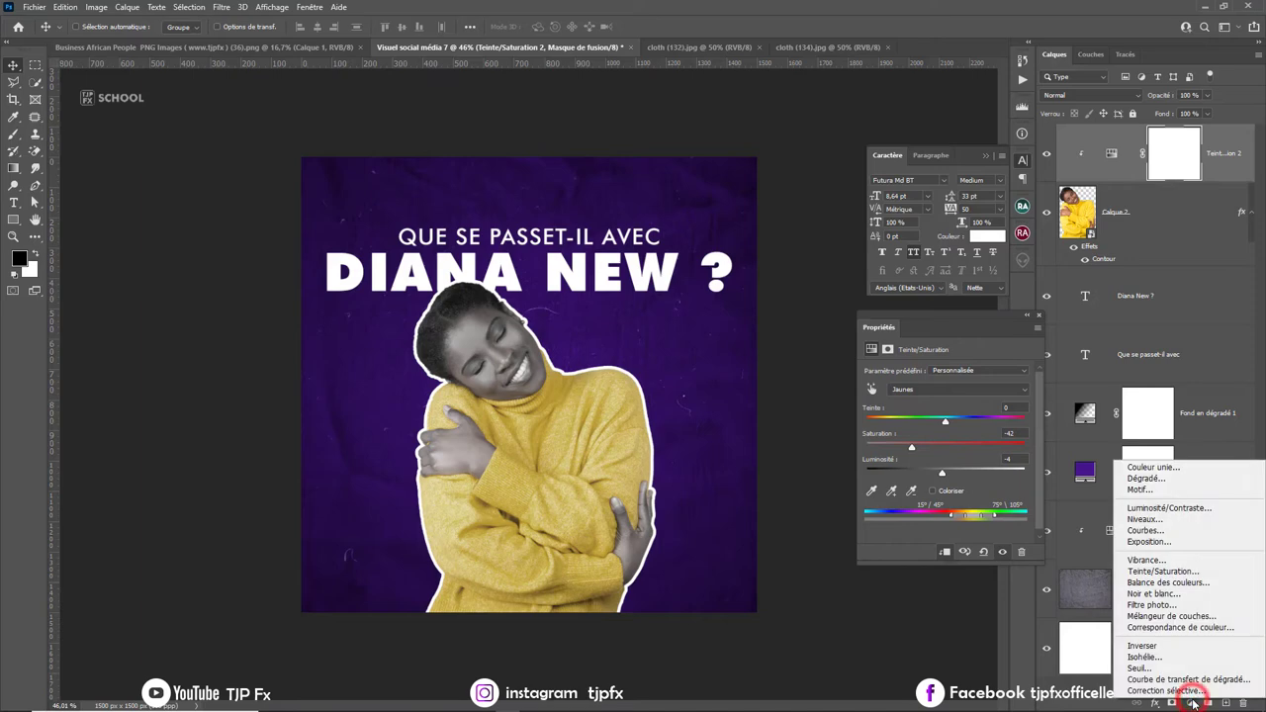
left_click(1192, 691)
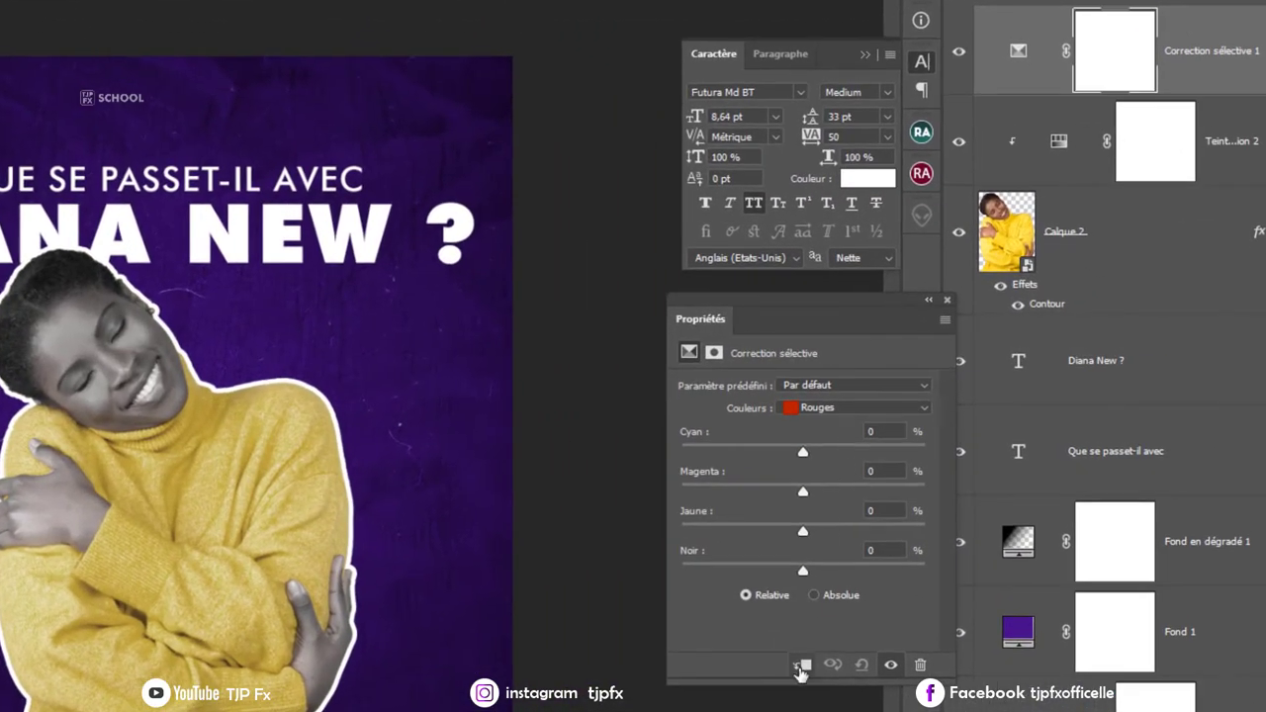
left_click(801, 665)
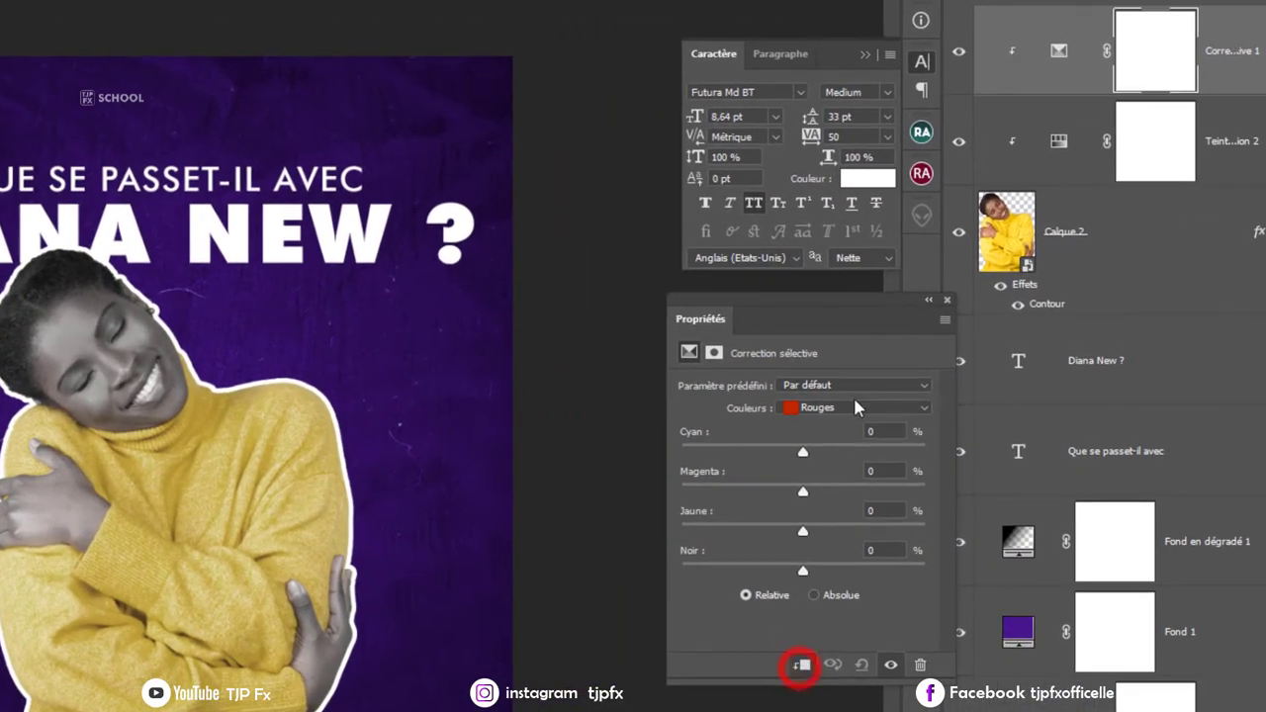
left_click(852, 407)
left_click(848, 439)
mouse_move(802, 571)
left_mouse_down()
mouse_move(829, 571)
mouse_move(738, 531)
left_mouse_up()
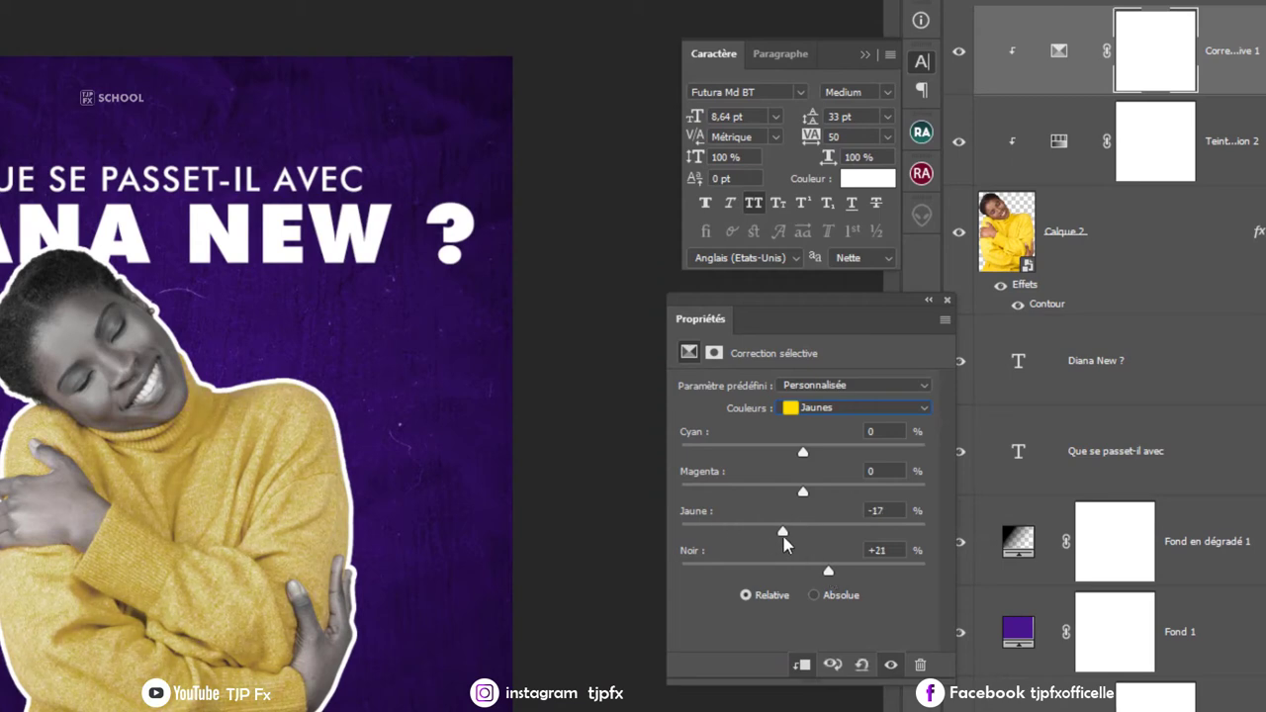
left_click(802, 493)
mouse_move(802, 493)
left_mouse_down()
mouse_move(738, 492)
mouse_move(802, 493)
mouse_move(792, 452)
mouse_move(803, 452)
left_mouse_up()
Set black to -60 for whites, +19 for neutrals and +7 for blacks.
left_click(841, 409)
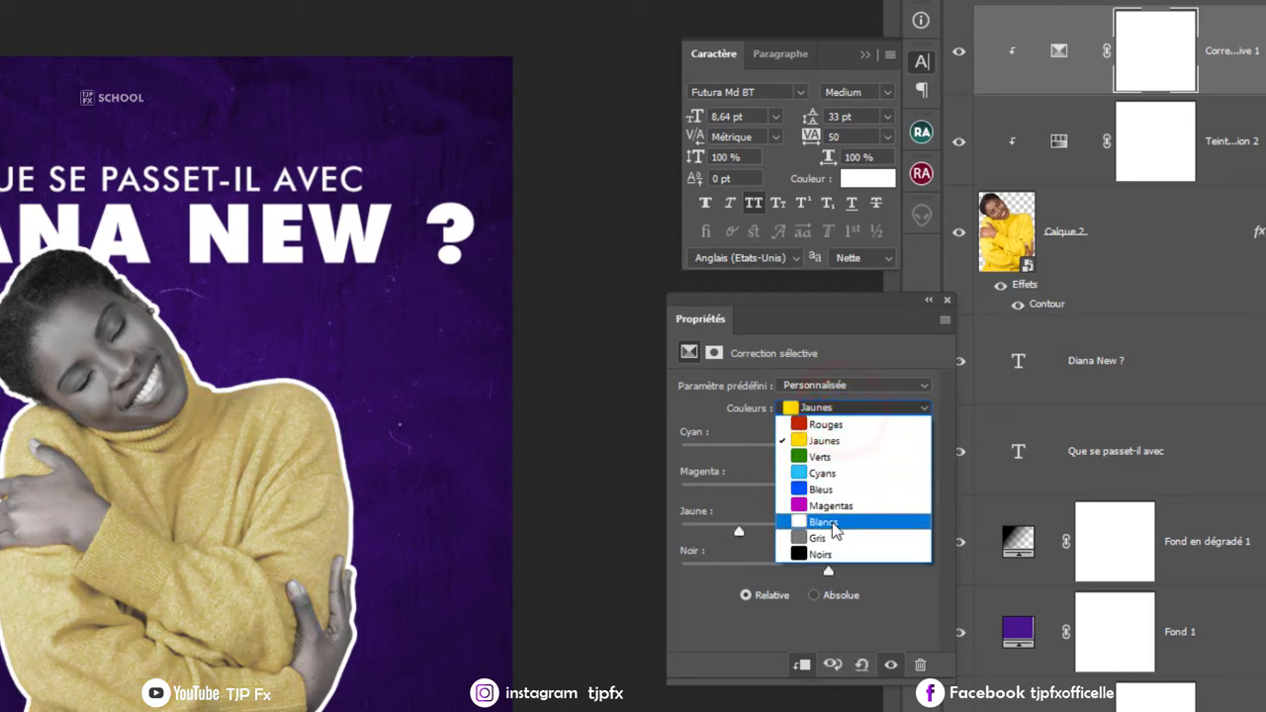
left_click(831, 523)
left_click_drag(803, 571, 711, 572)
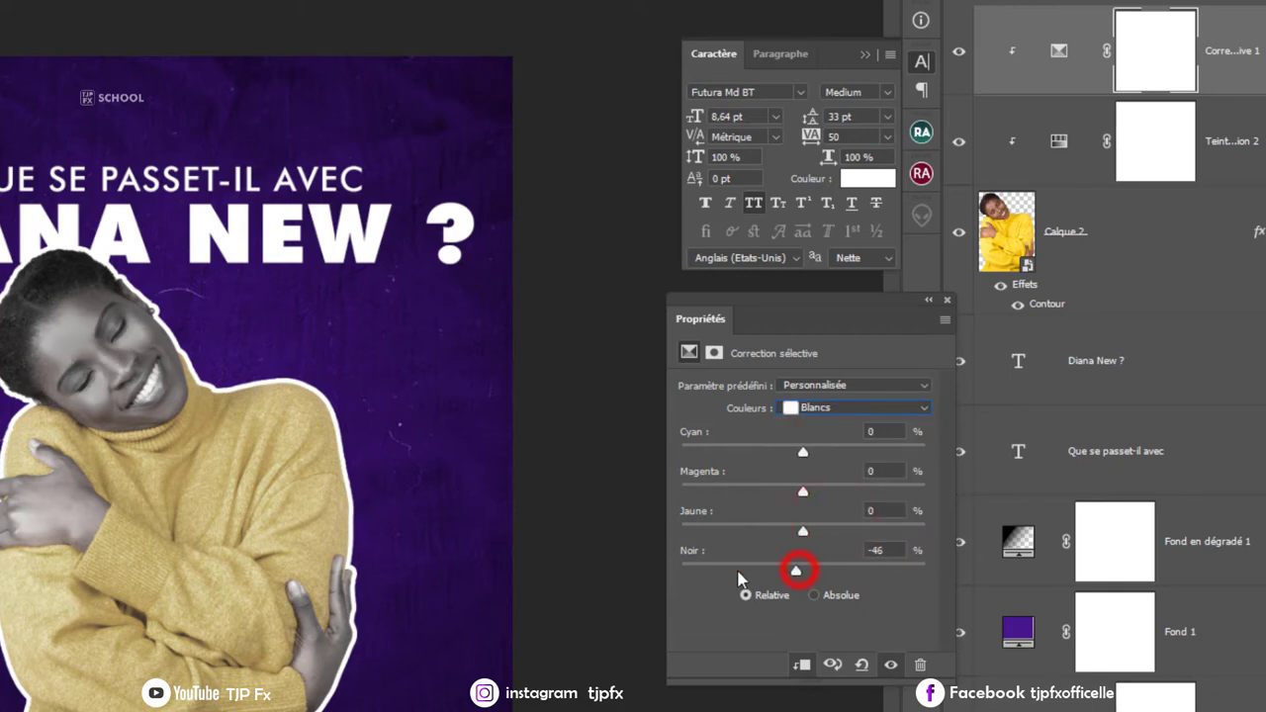
mouse_move(801, 572)
left_mouse_down()
mouse_move(714, 569)
mouse_move(732, 566)
left_mouse_up()
left_click(844, 414)
left_click(828, 534)
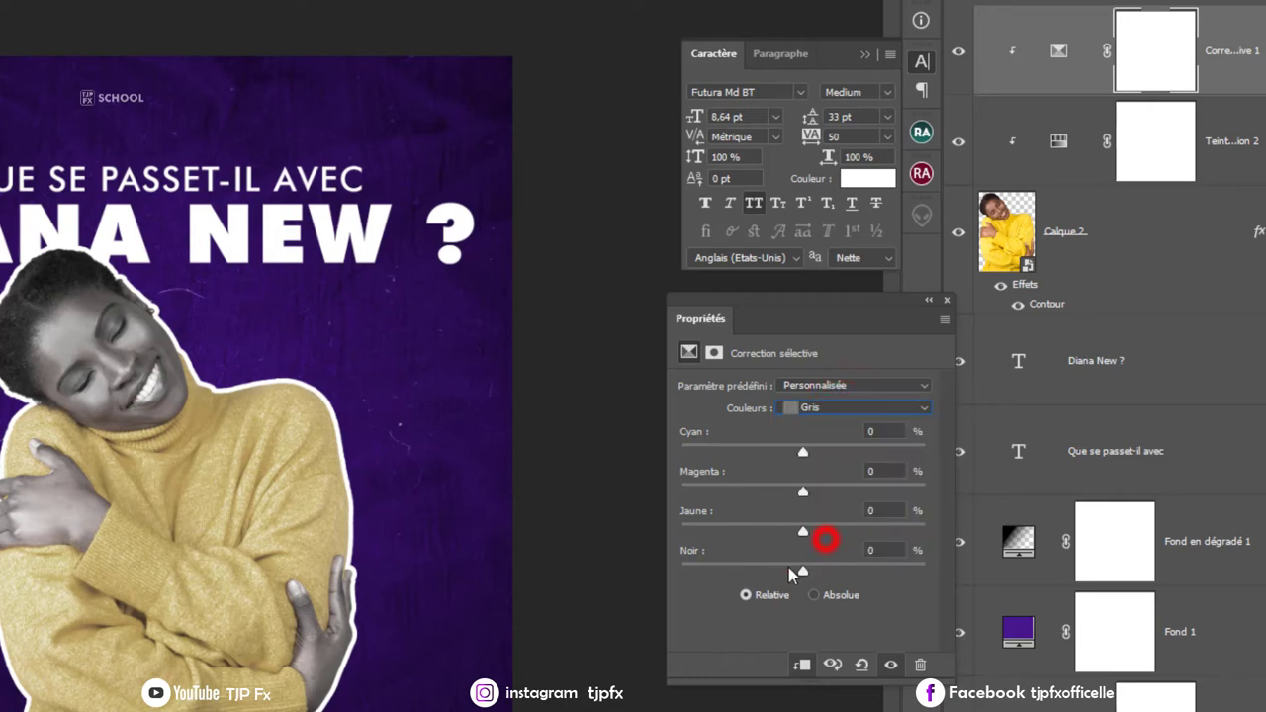
left_click_drag(802, 573, 816, 576)
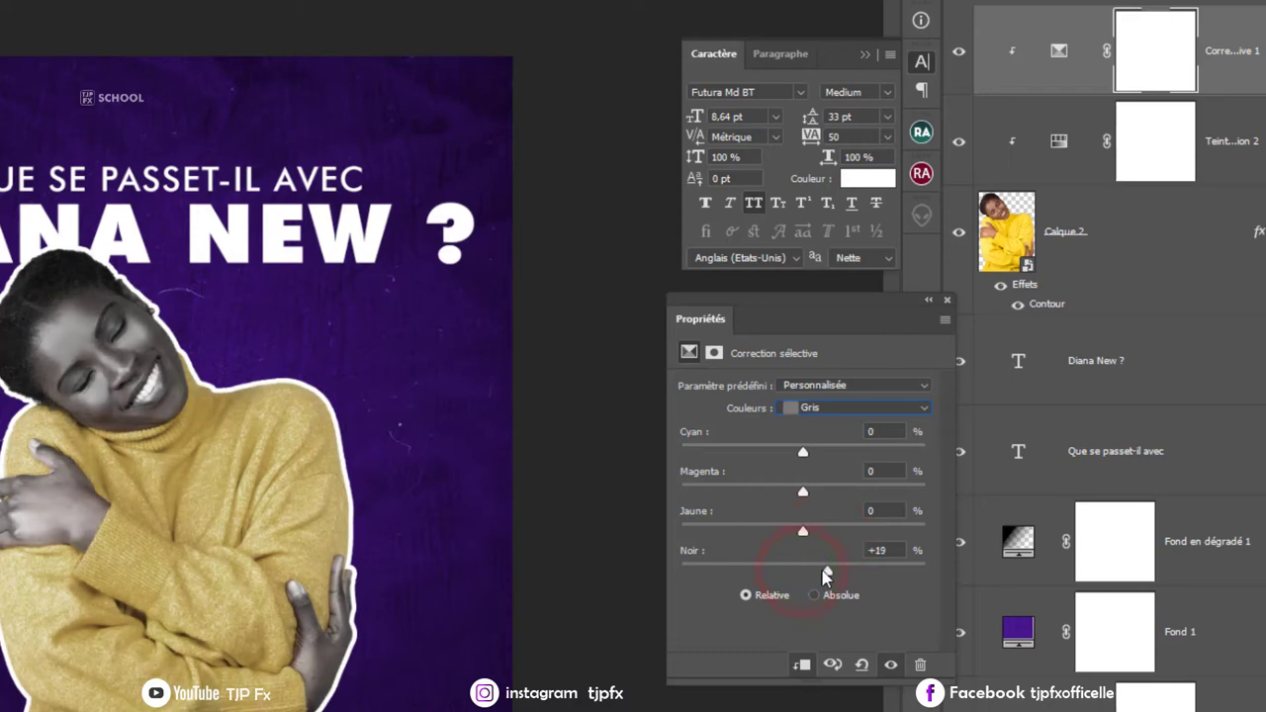
left_click(843, 411)
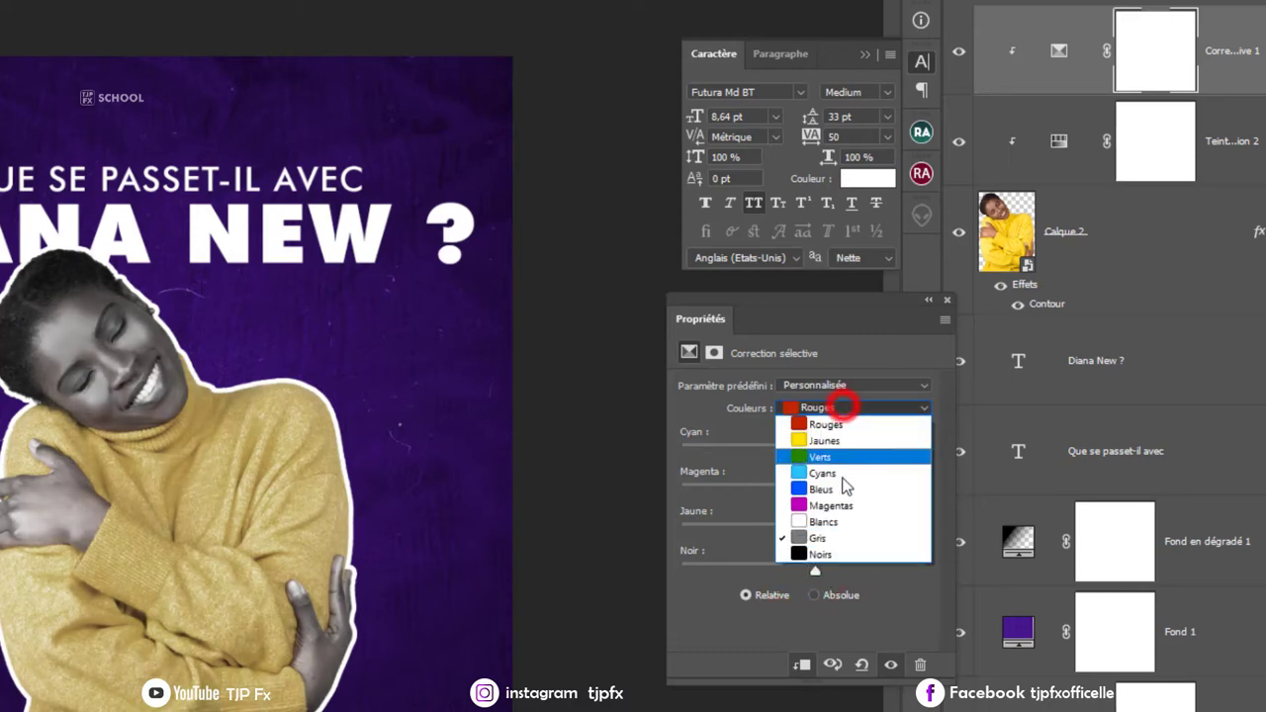
left_click(821, 552)
left_click_drag(802, 574, 815, 574)
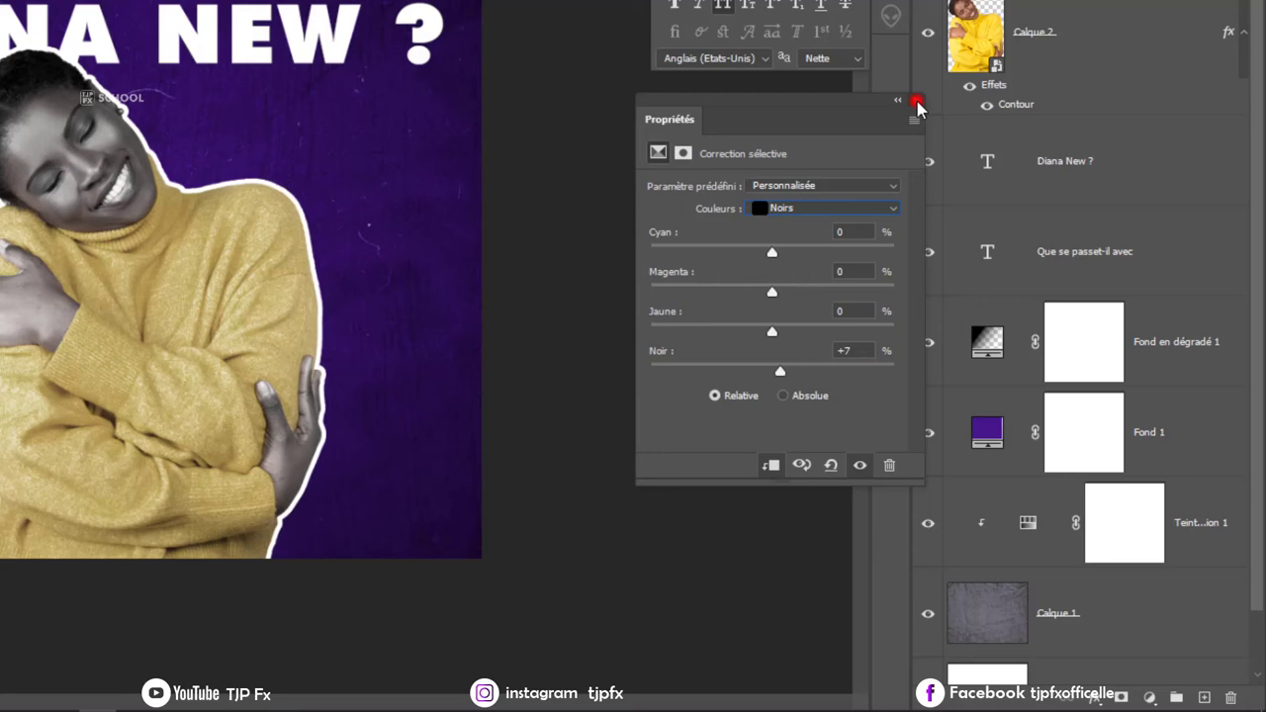
Add a Courbes adjustment layer with an S-curve, lifting the midtones and lowering the shadows.
left_click(946, 300)
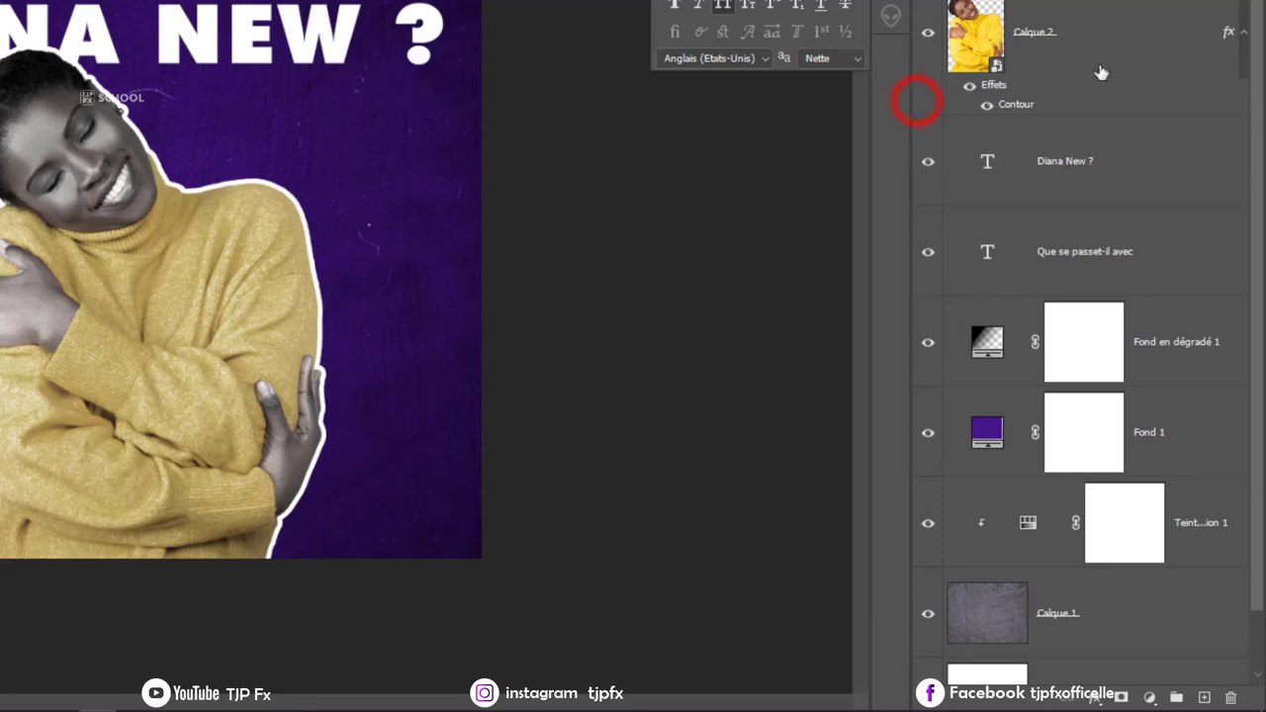
left_click(1149, 697)
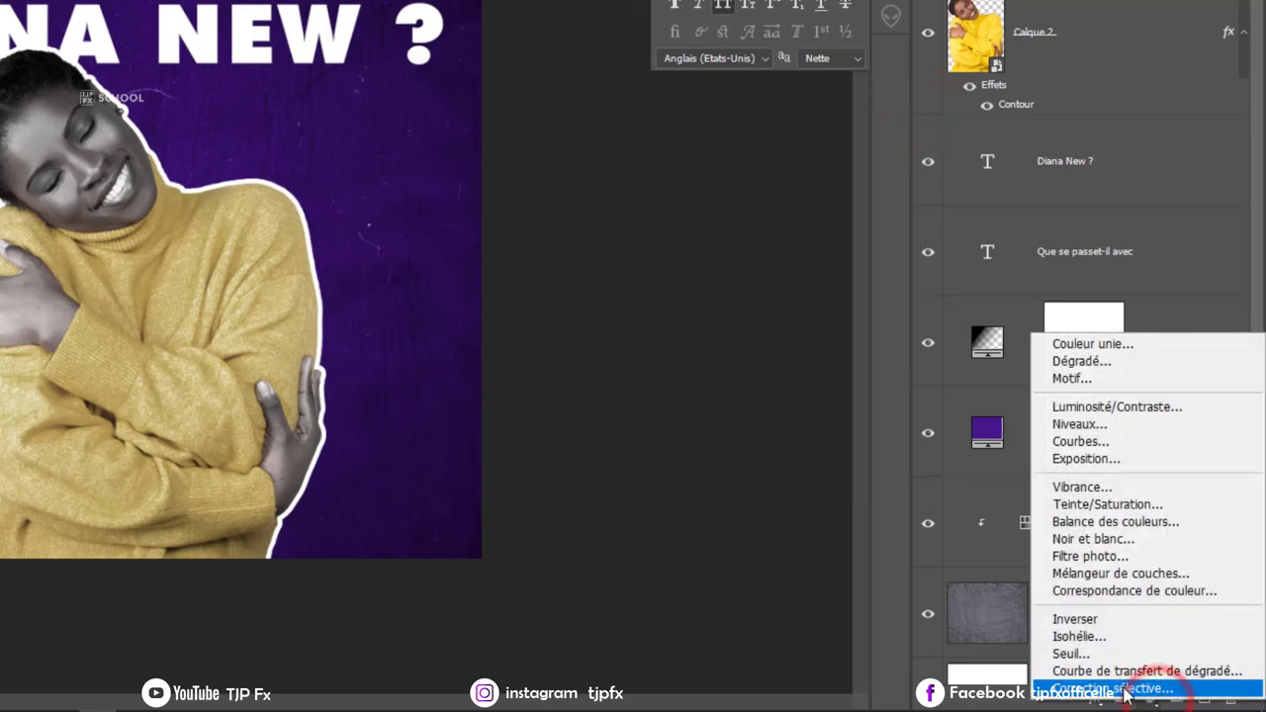
left_click(1088, 442)
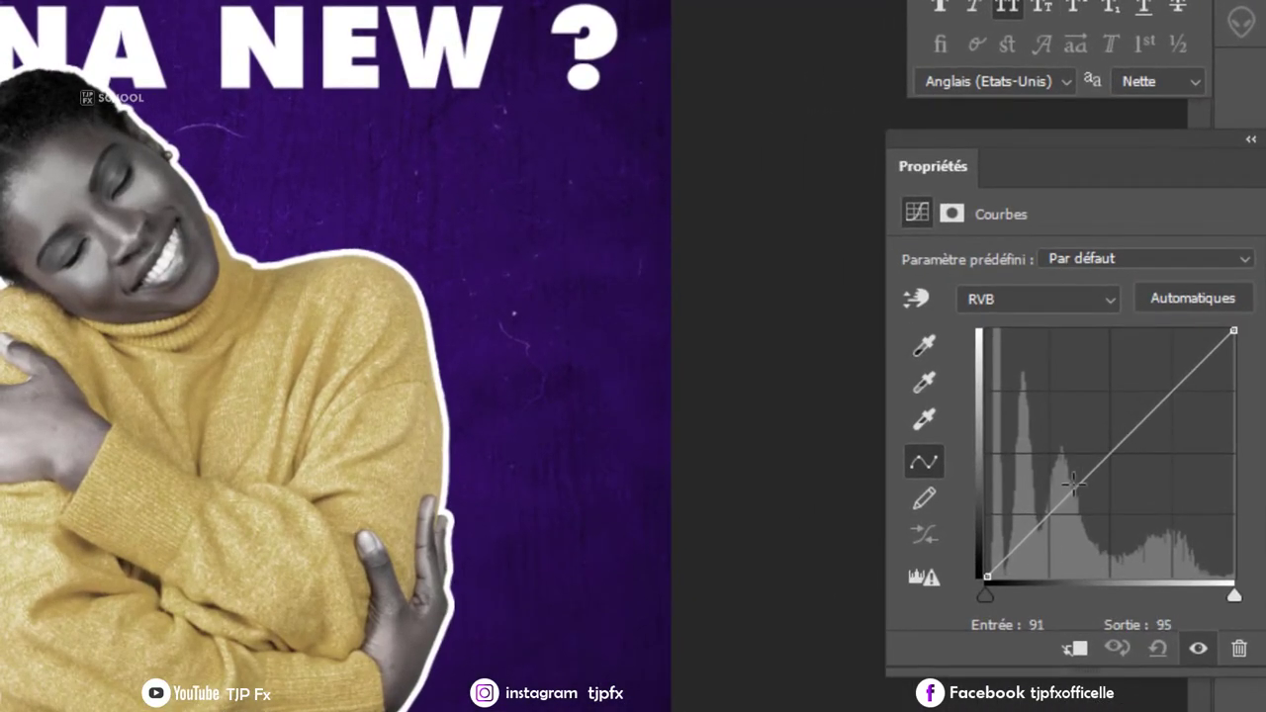
left_click_drag(1074, 483, 1079, 469)
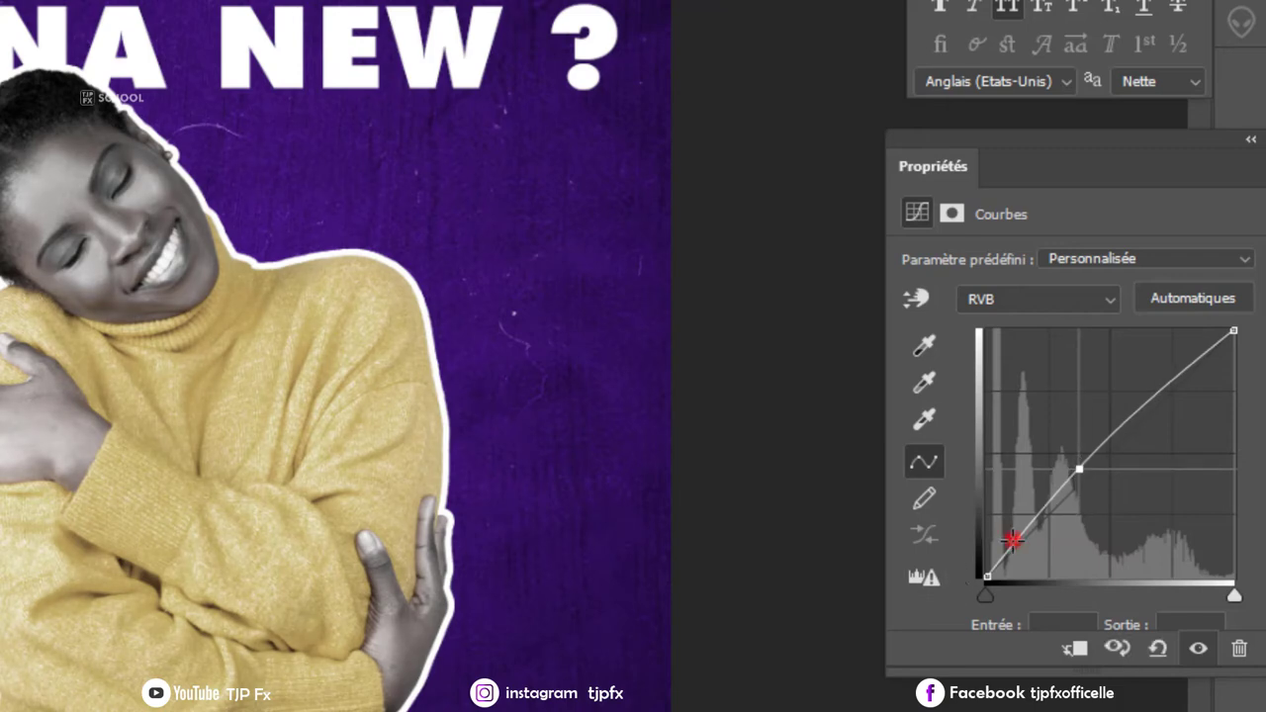
left_click_drag(1013, 539, 1016, 550)
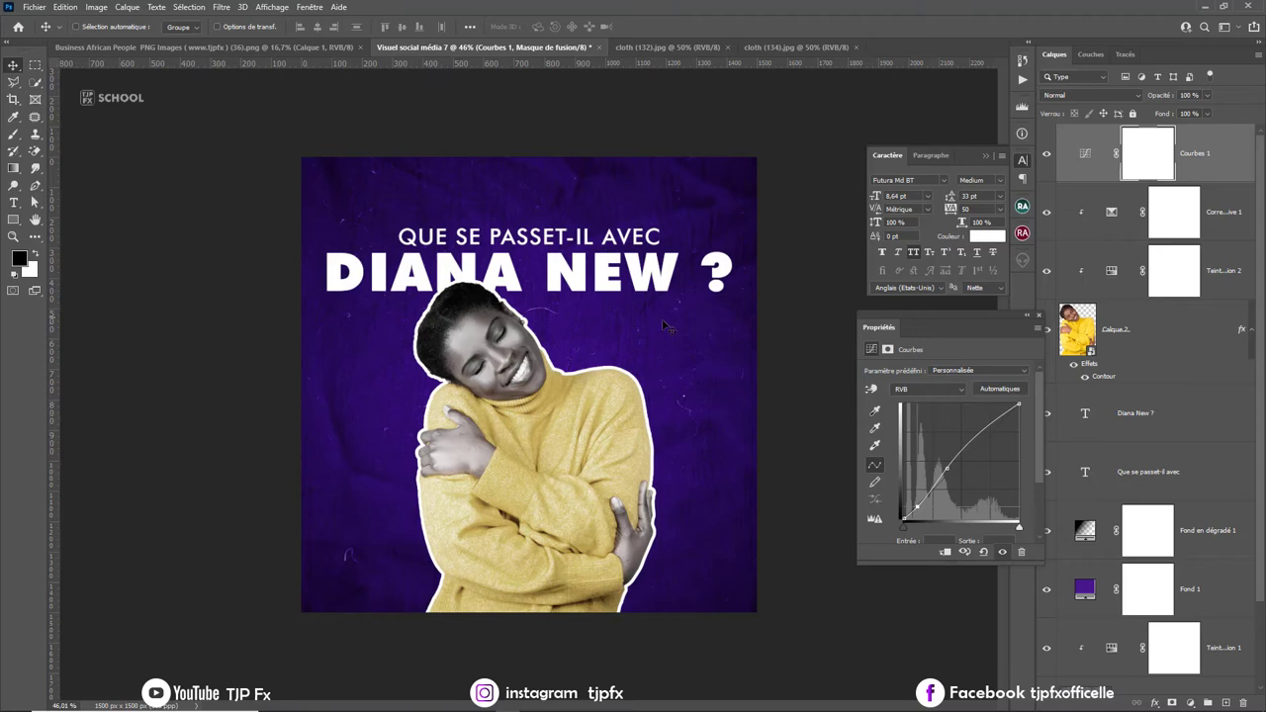
Bring the pink cloth (132).jpg texture into the Visuel social média 7 poster, covering the canvas.
left_click(777, 48)
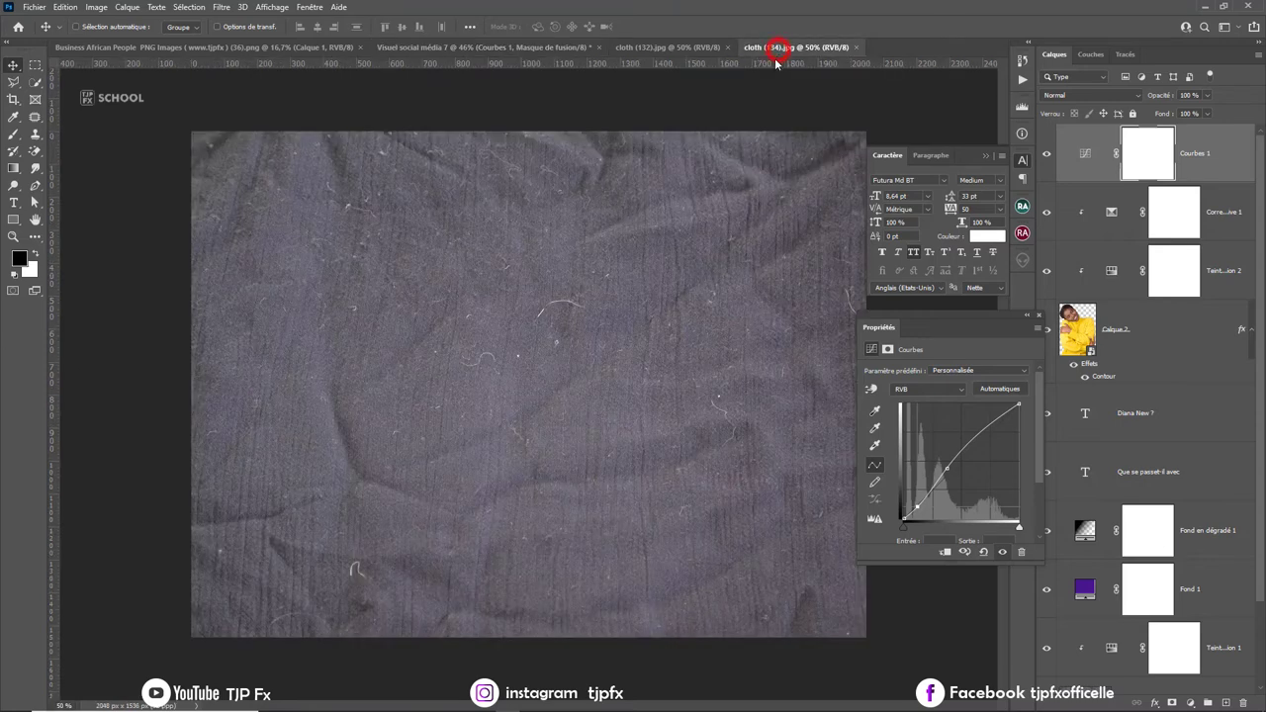
left_click(653, 49)
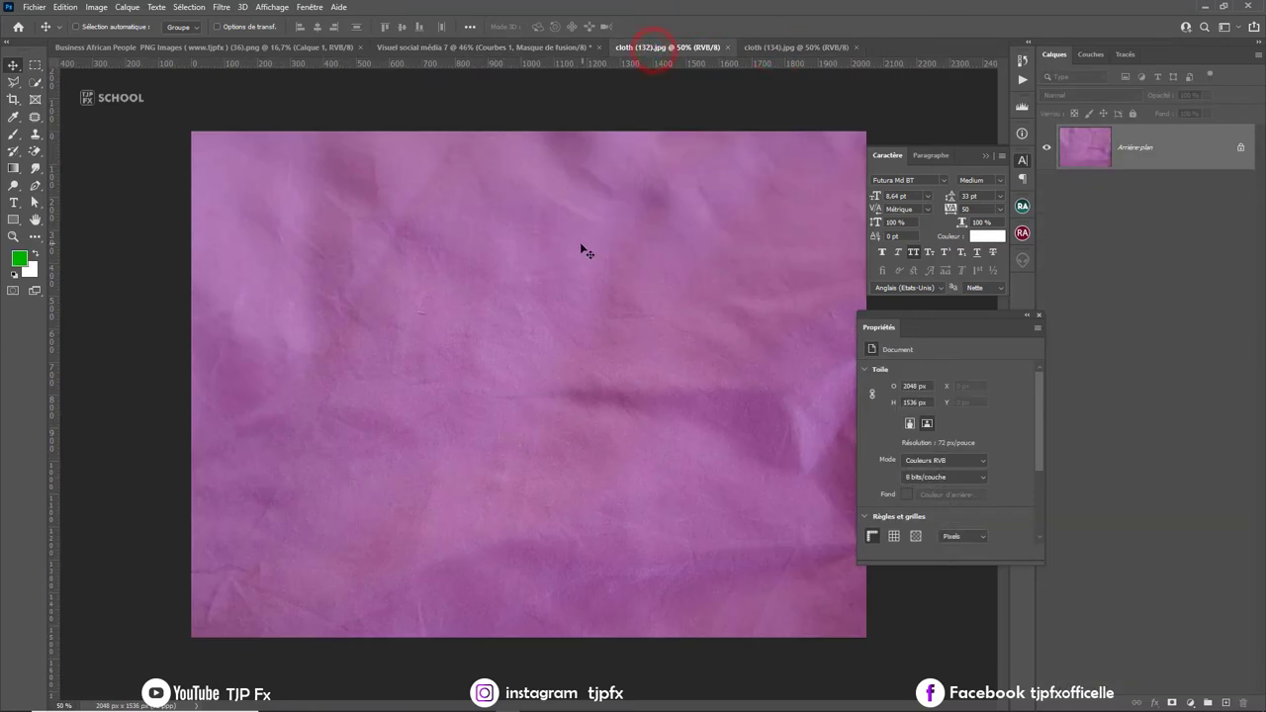
left_click(436, 47)
left_click_drag(458, 104, 460, 107)
left_click_drag(685, 286, 668, 459)
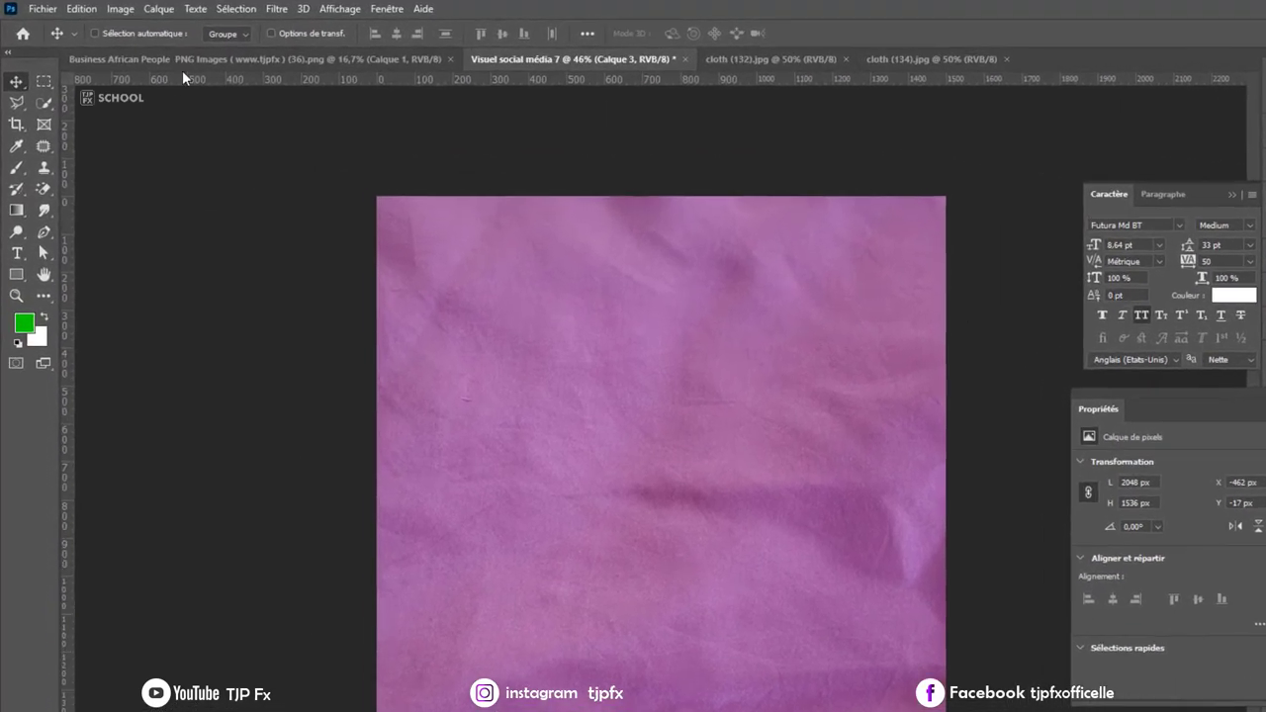
Desaturate the cloth texture to grey with Teinte/Saturation at saturation -100.
left_click(144, 11)
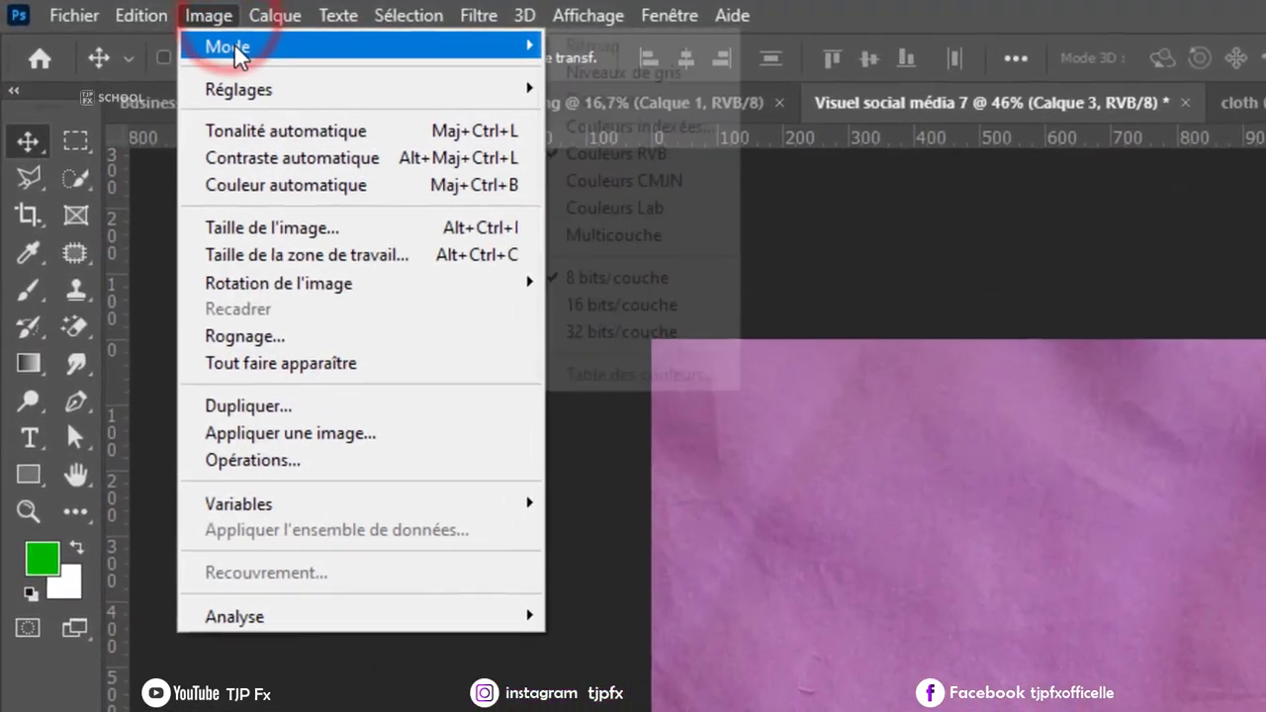
mouse_move(247, 92)
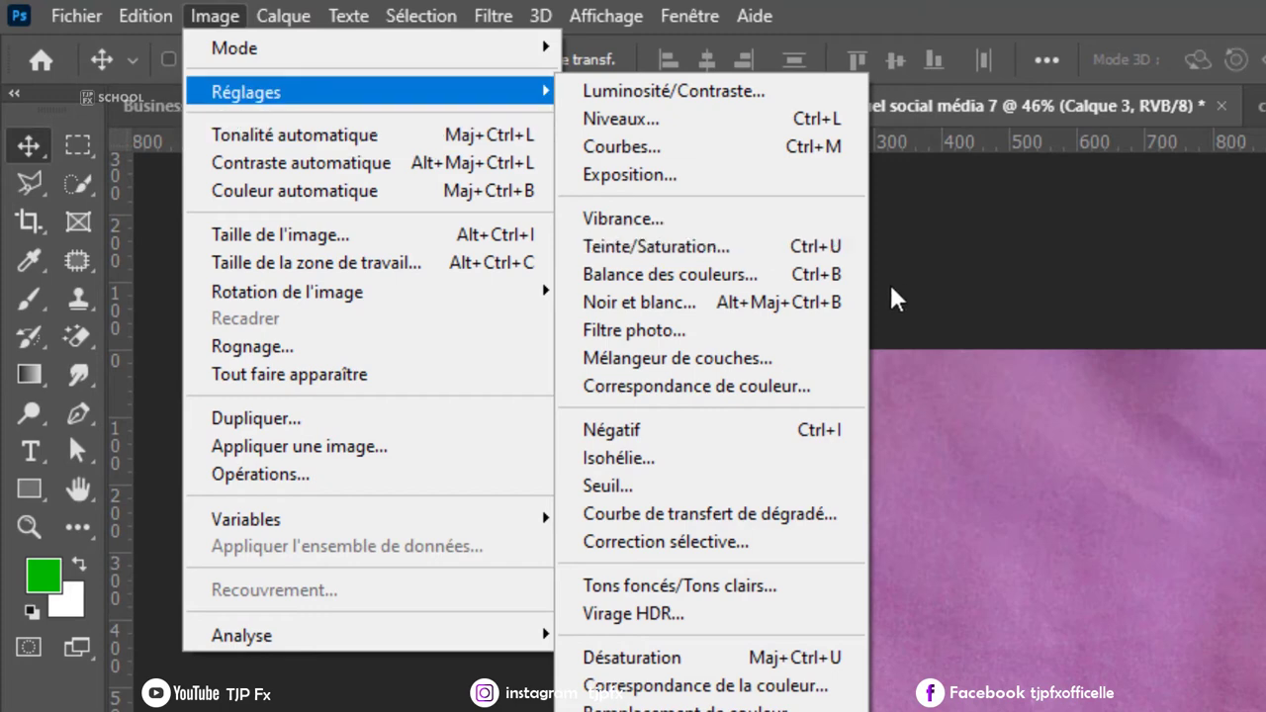
left_click(758, 249)
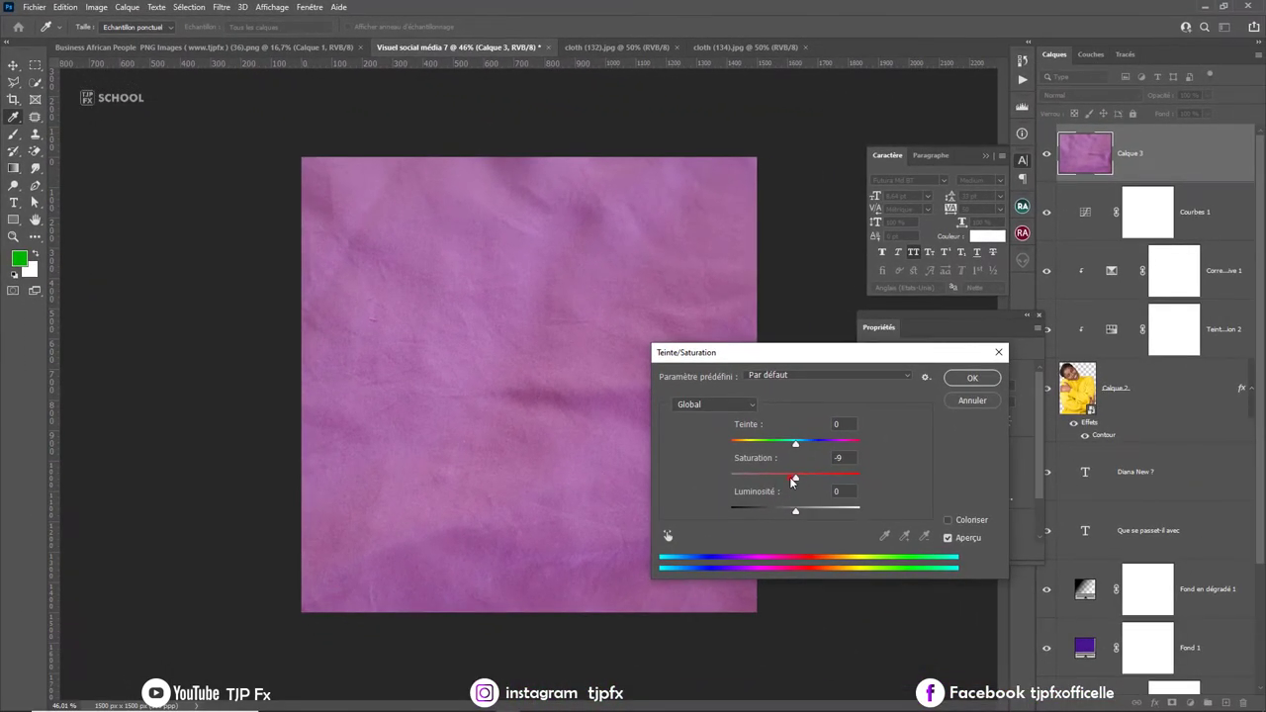
left_click_drag(795, 478, 699, 481)
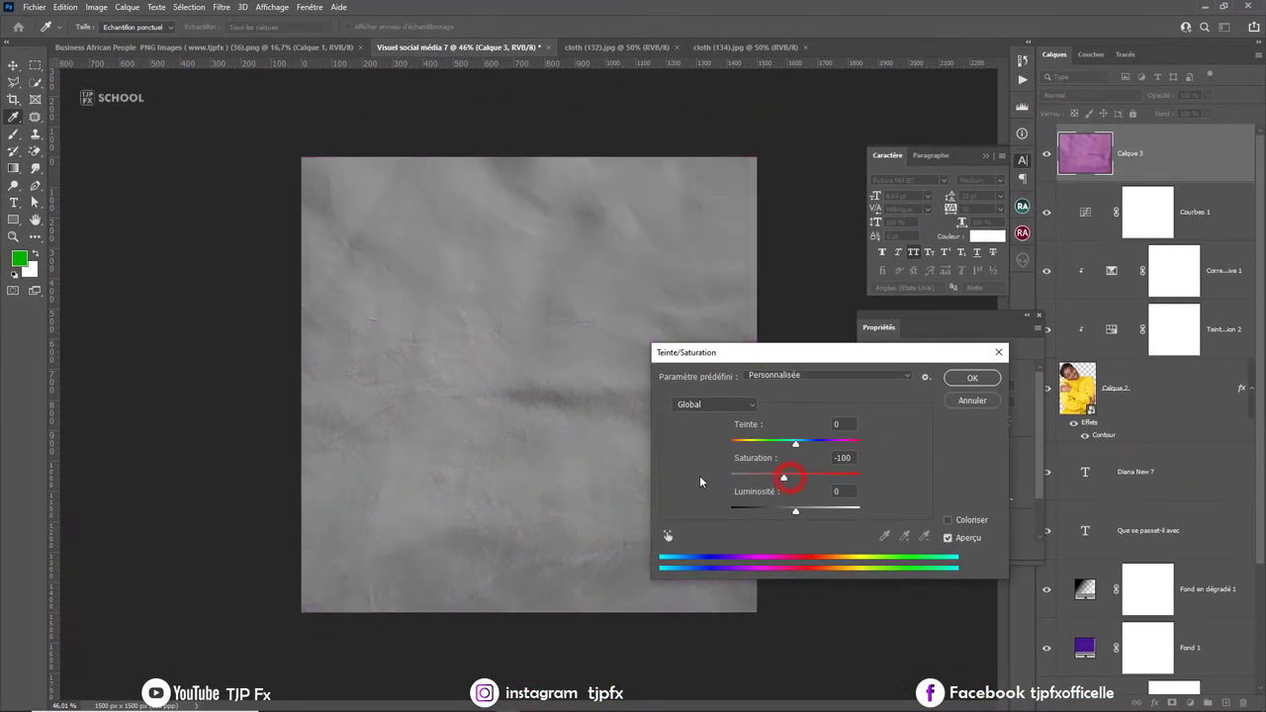
left_click(971, 379)
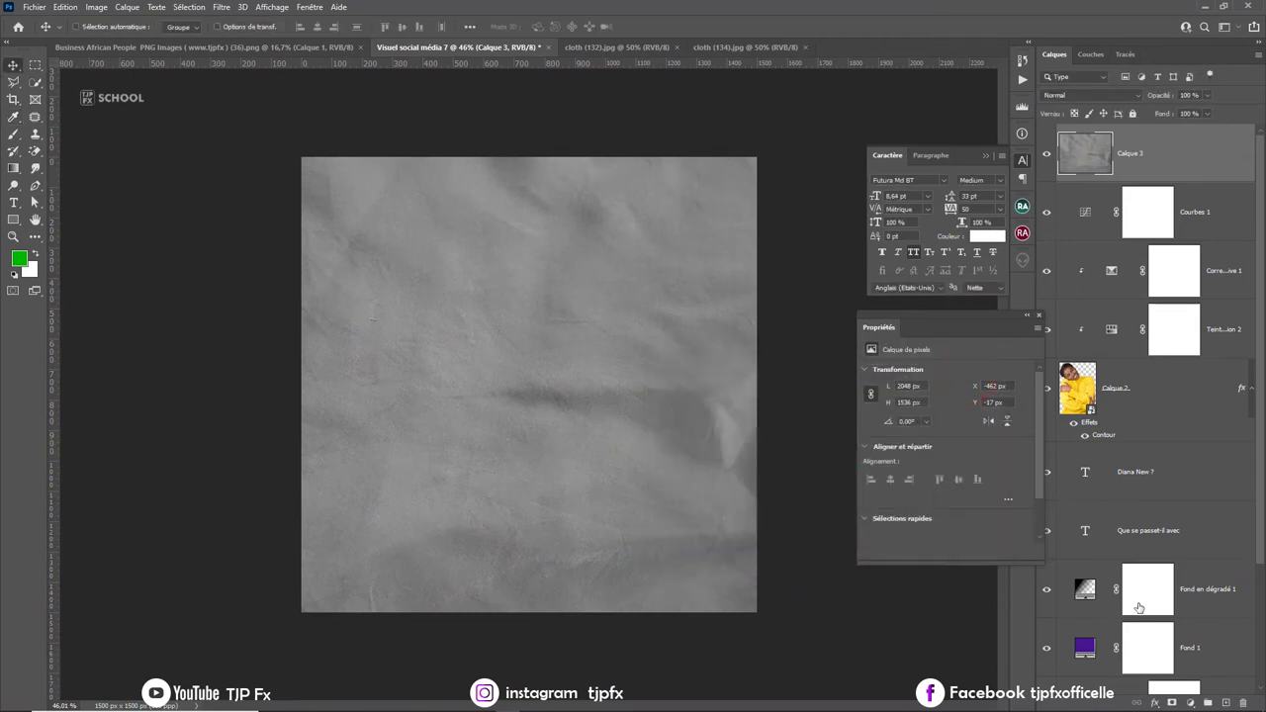
left_click(103, 8)
mouse_move(154, 58)
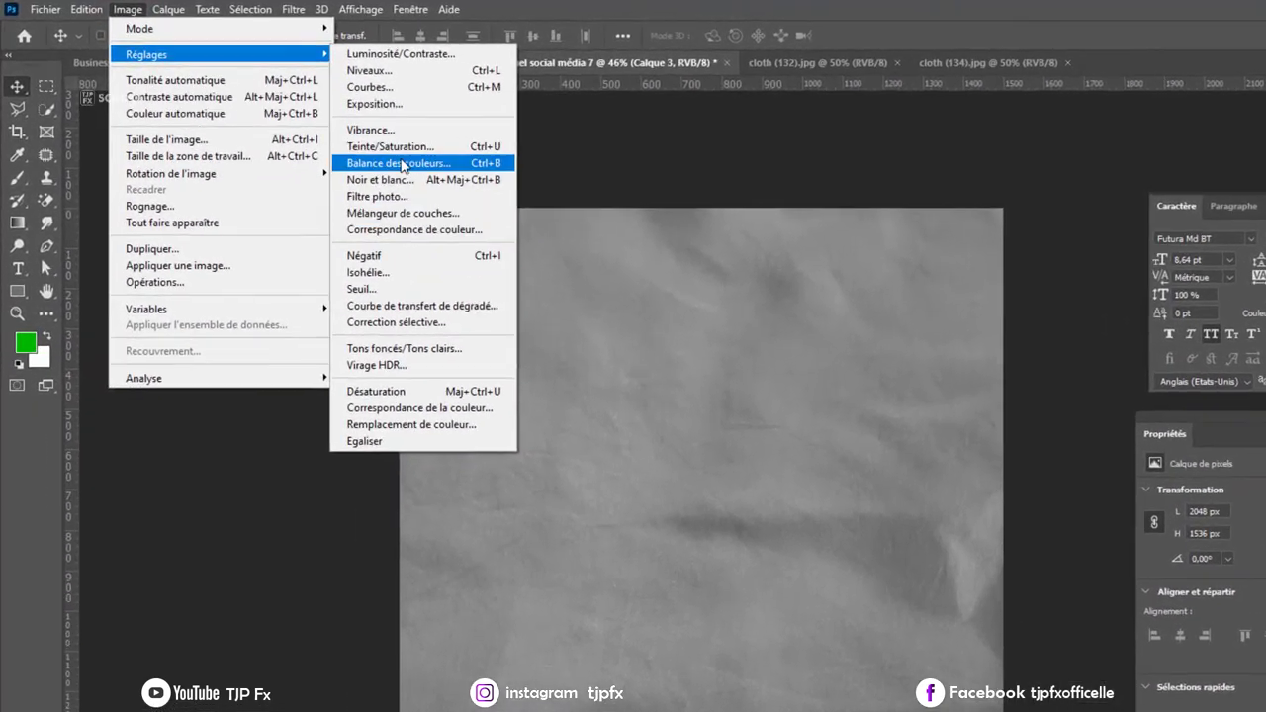
Apply Niveaux to the grey cloth texture with input levels 89, 1,27 and 202.
left_click(416, 76)
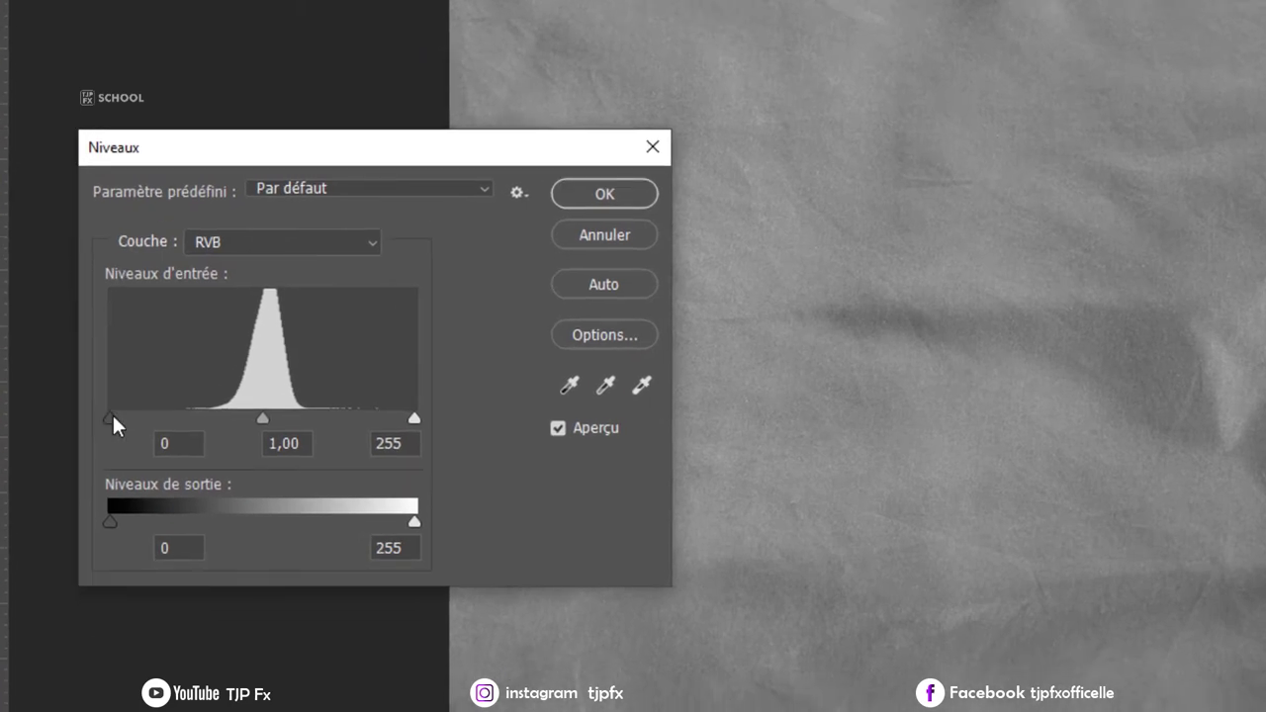
left_click_drag(157, 615, 219, 621)
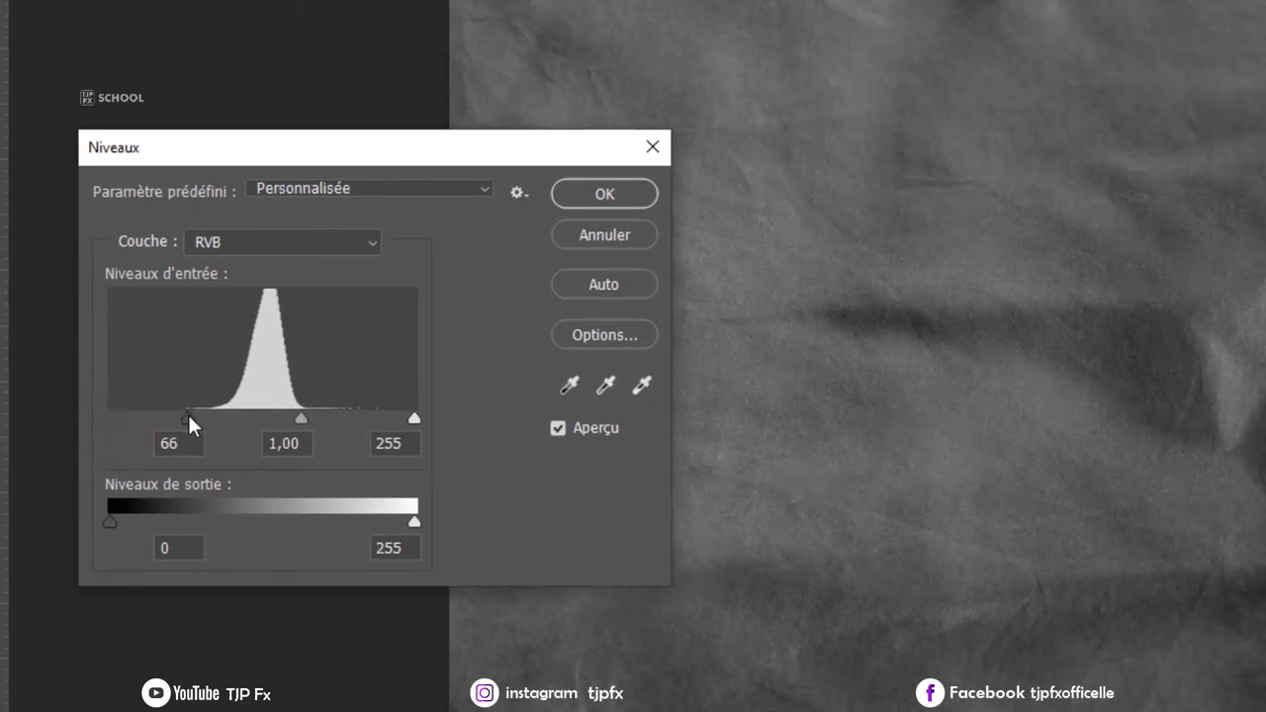
left_click_drag(415, 418, 350, 418)
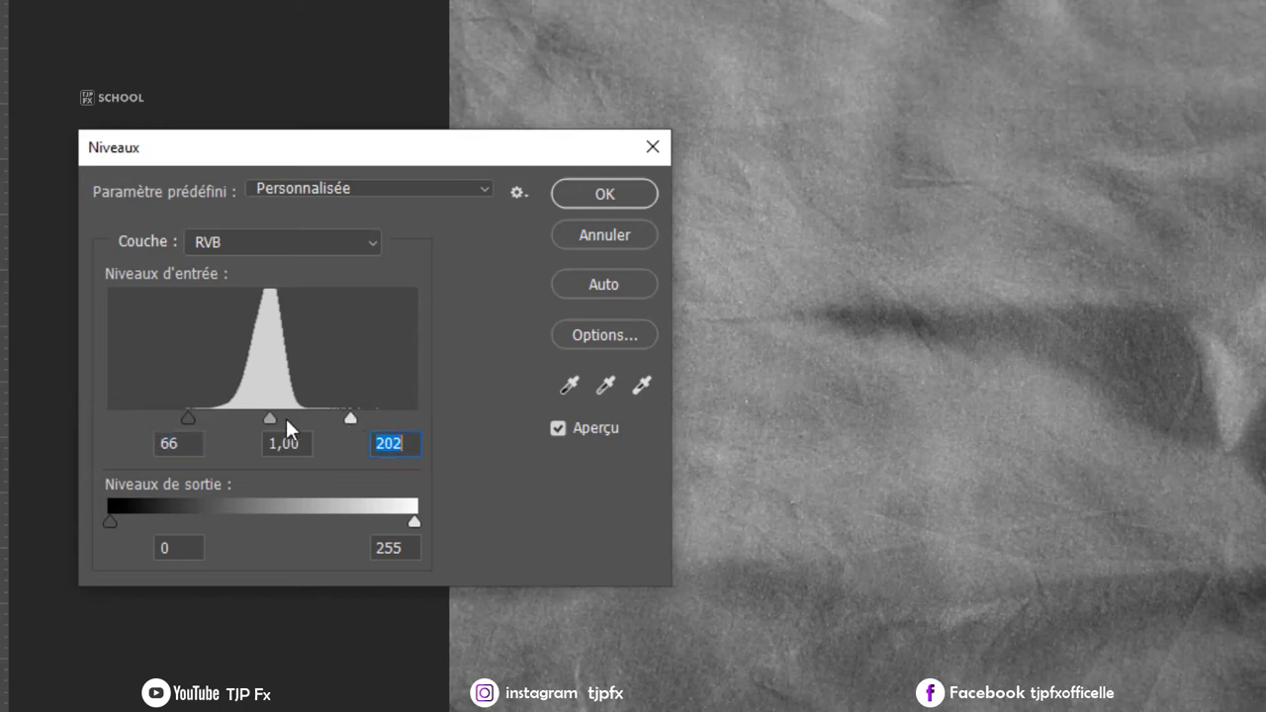
left_click_drag(269, 419, 216, 418)
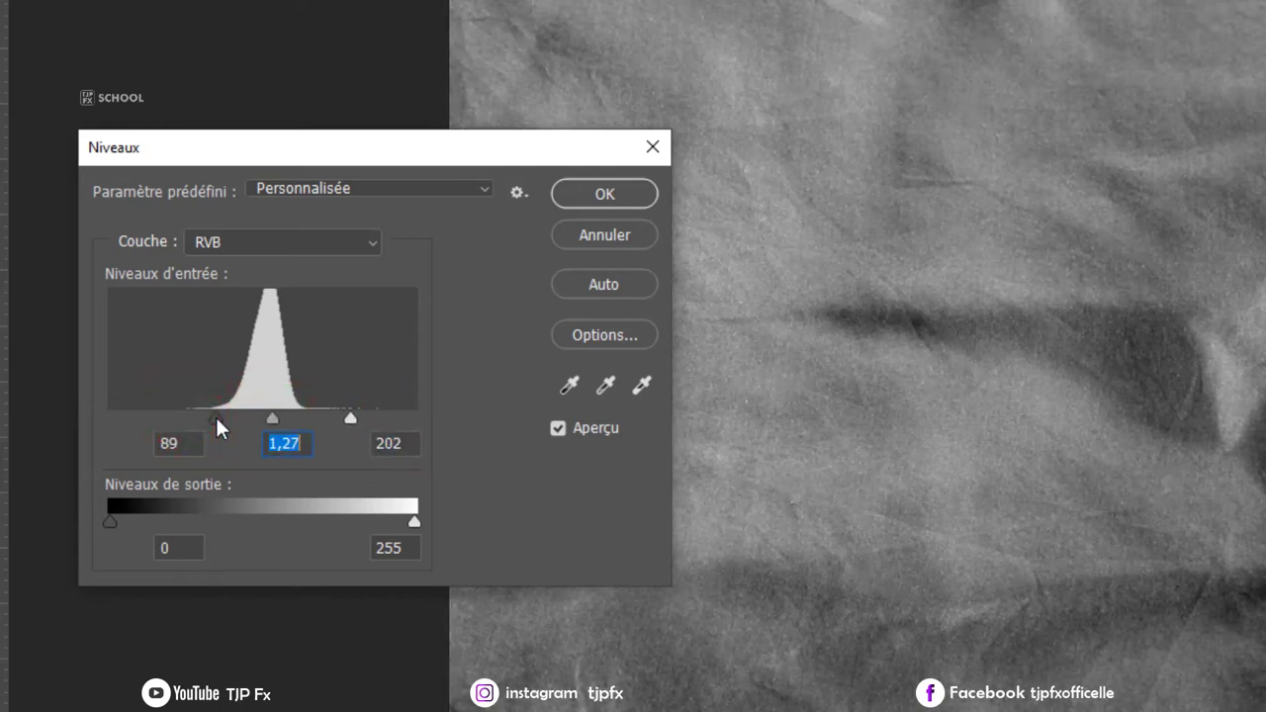
left_click(592, 197)
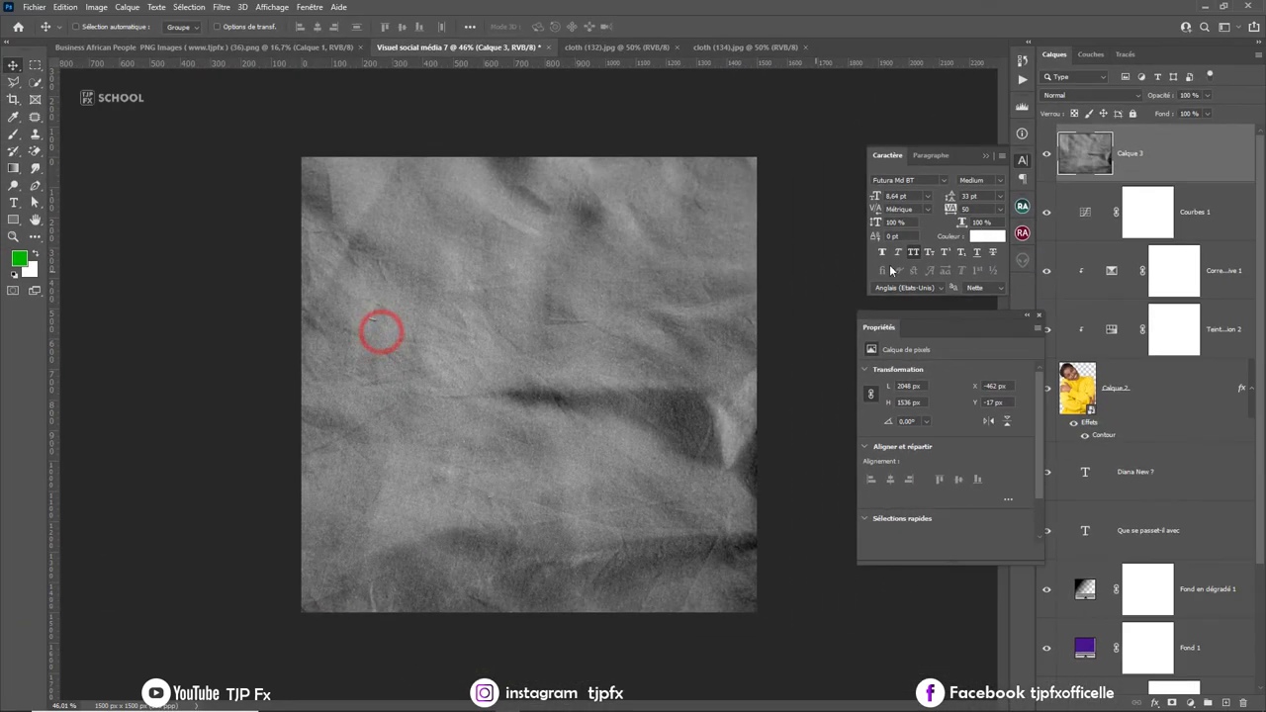
Set Calque 3 to Lumière tamisée blend mode at 30% opacity, checking it zoomed in on the face.
left_click(1134, 98)
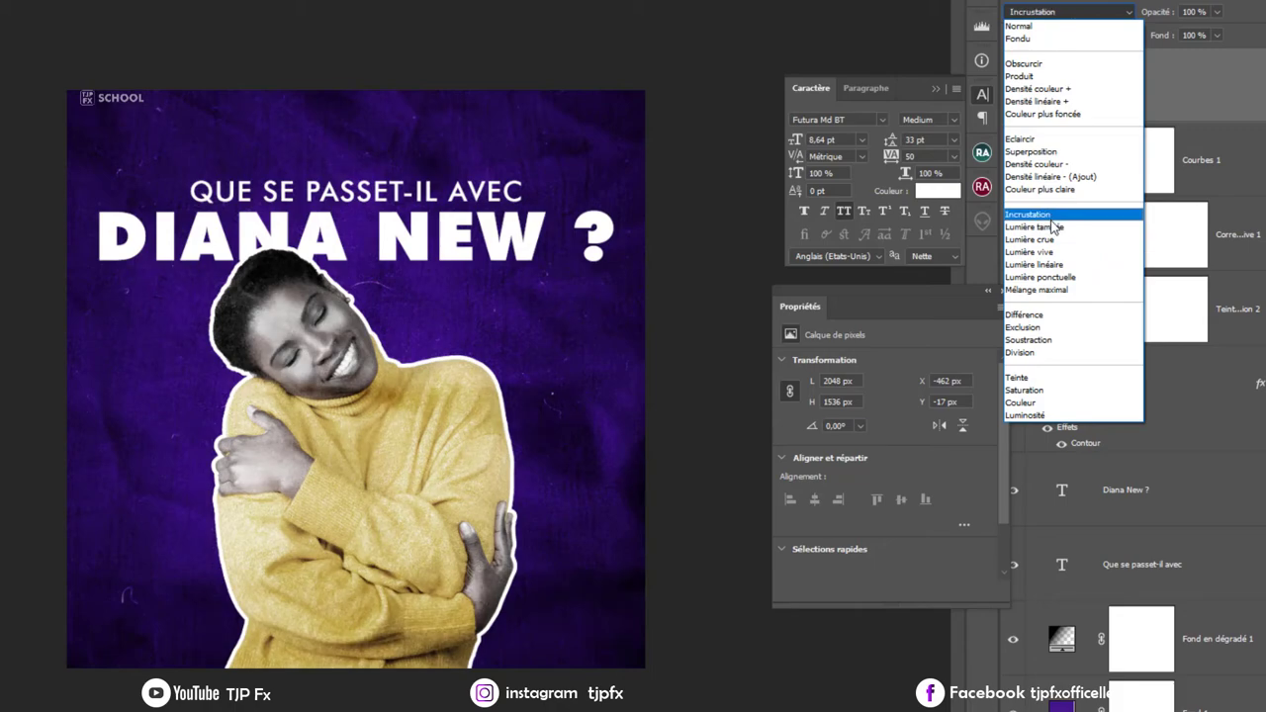
left_click(1052, 228)
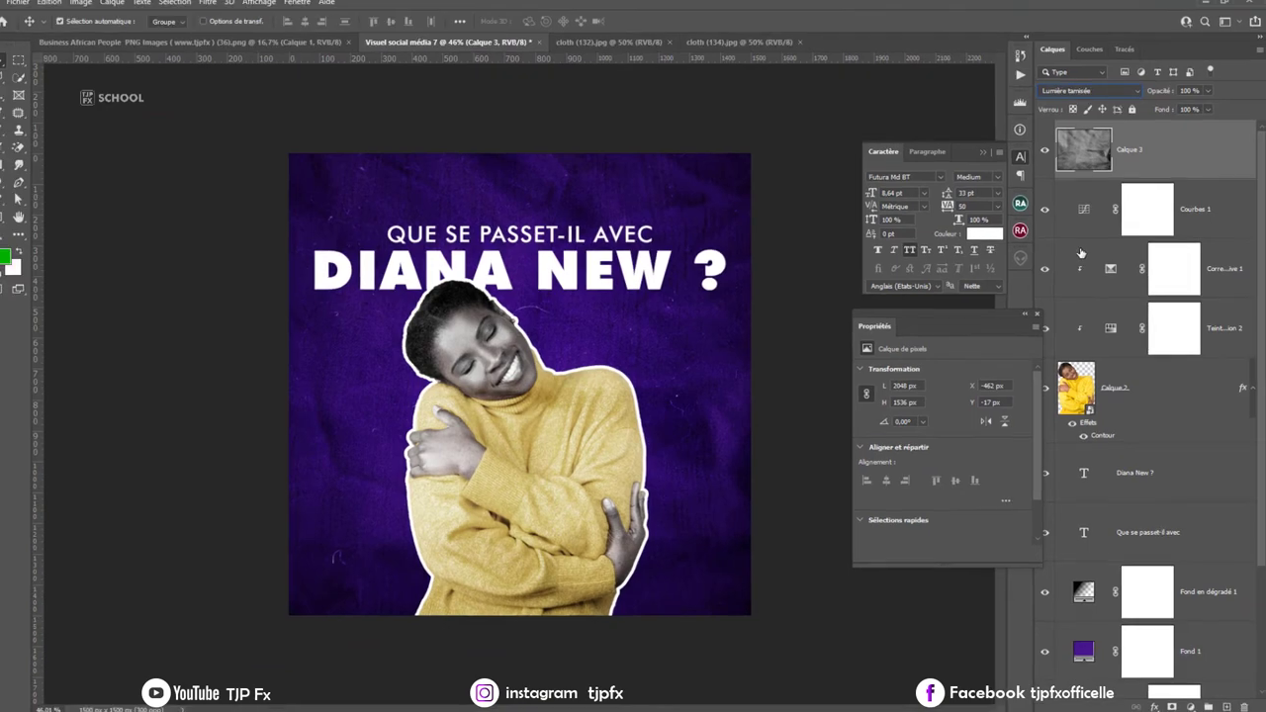
key("ctrl+plus")
key("ctrl+plus")
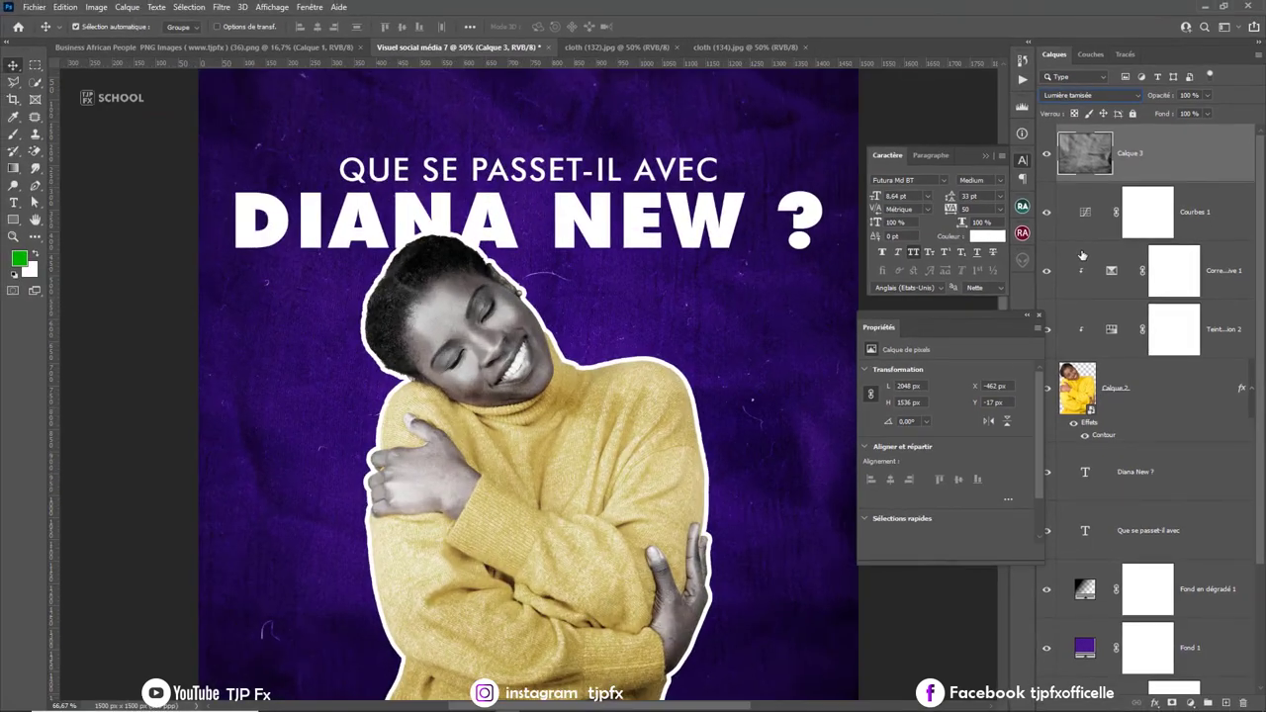
key("ctrl+plus")
key("ctrl+plus")
key("ctrl+plus")
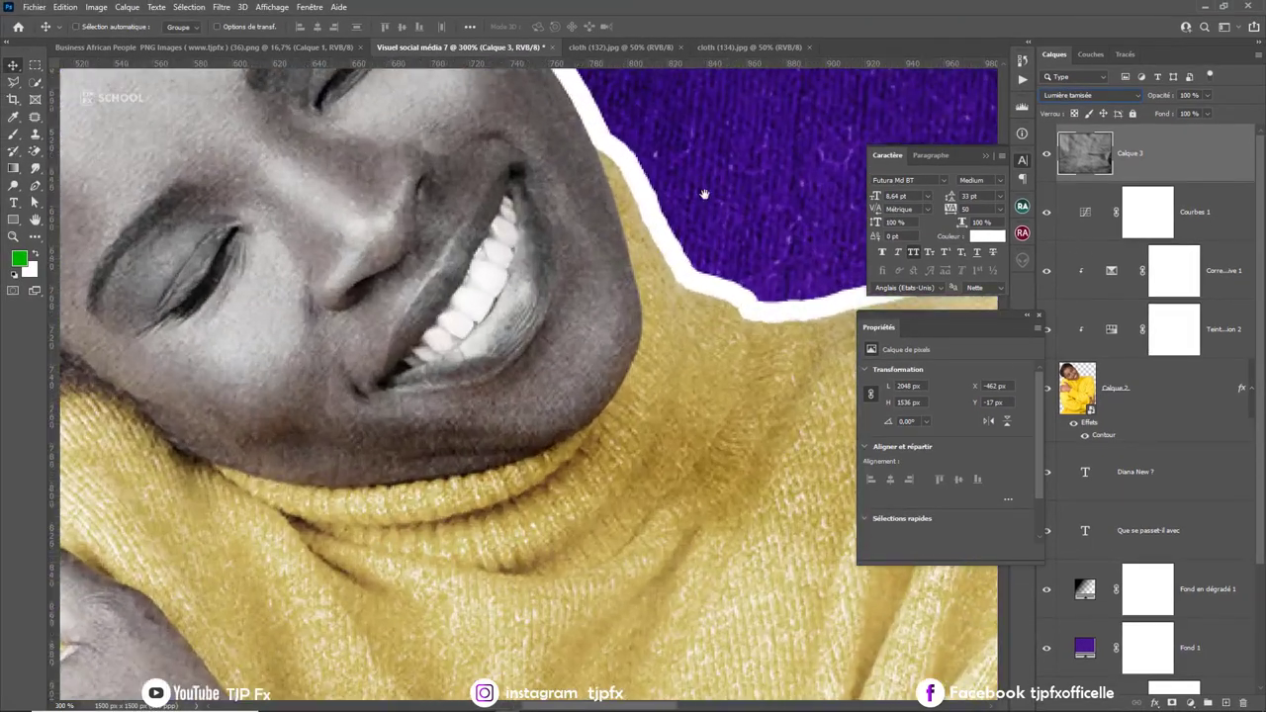
scroll(477, 252, "up", 3)
scroll(478, 252, "left", 5)
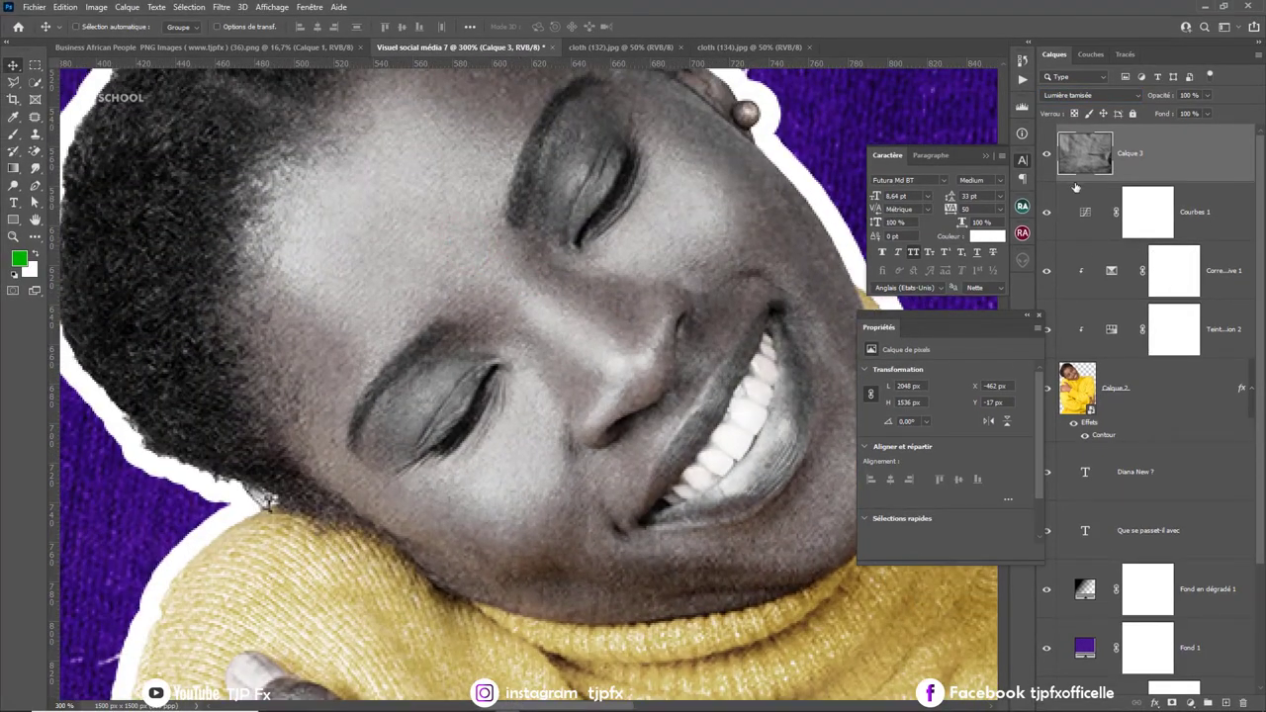
left_click(1046, 154)
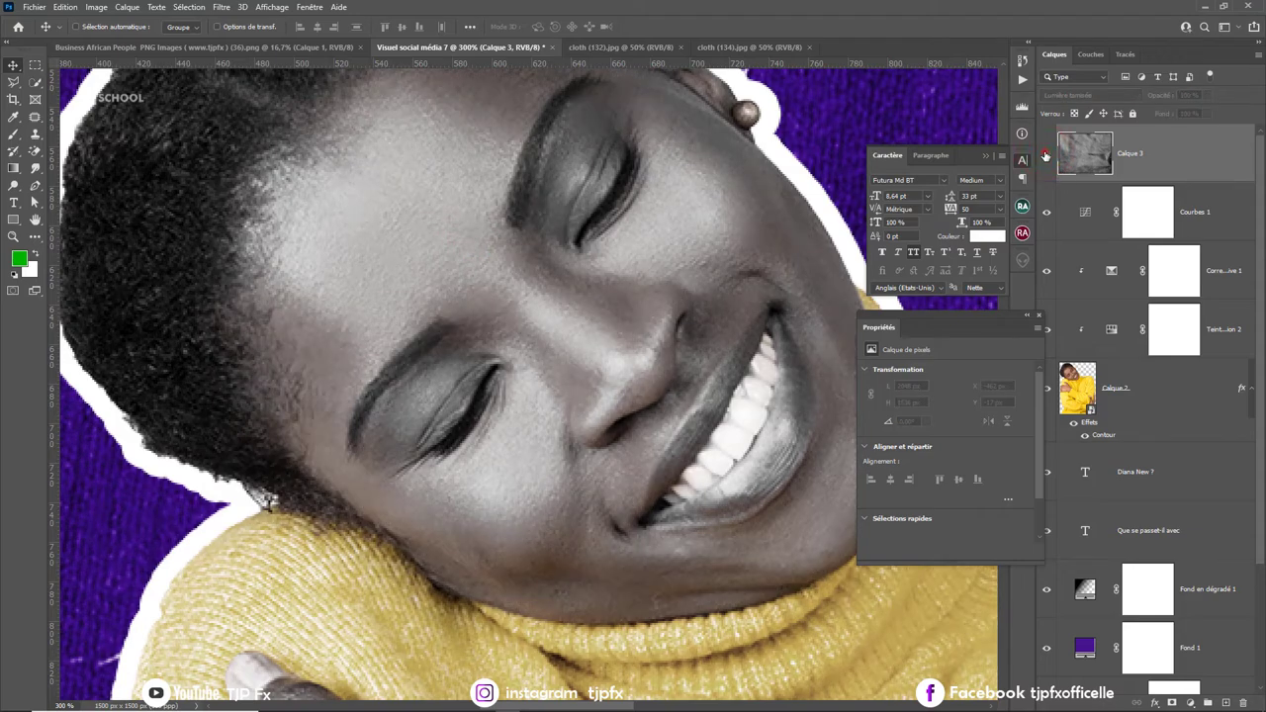
left_click(1045, 155)
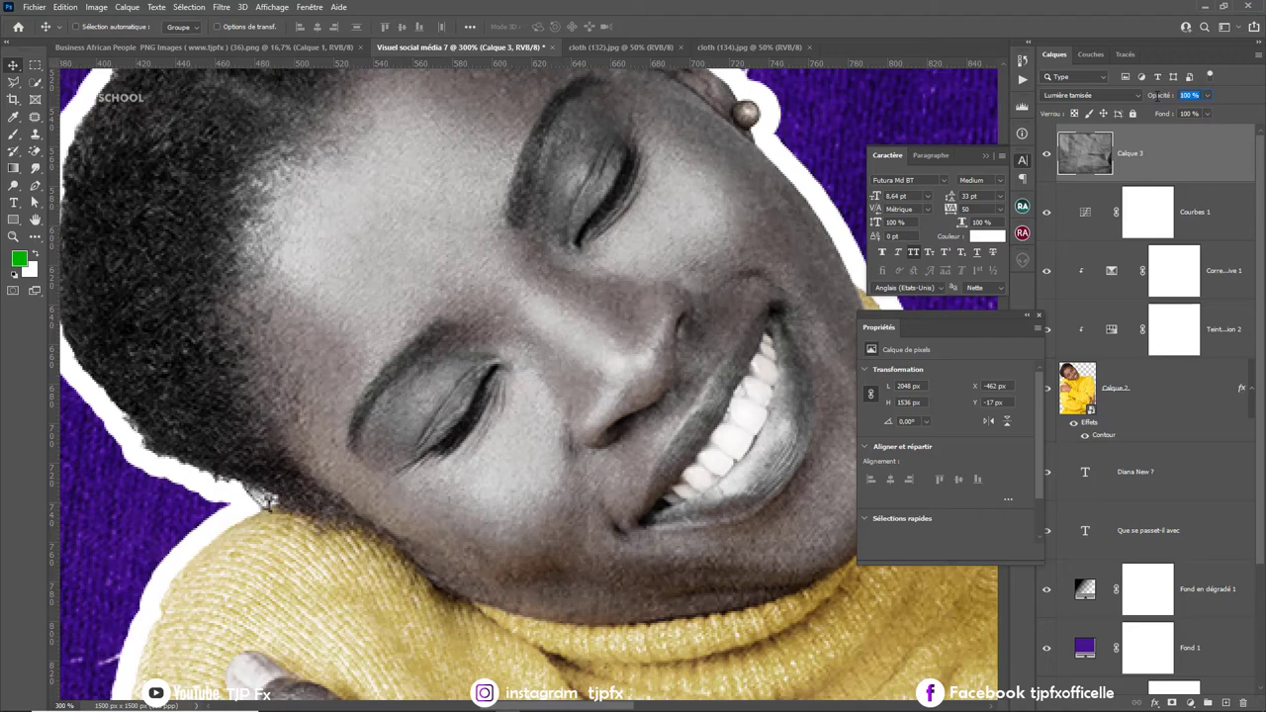
type("30")
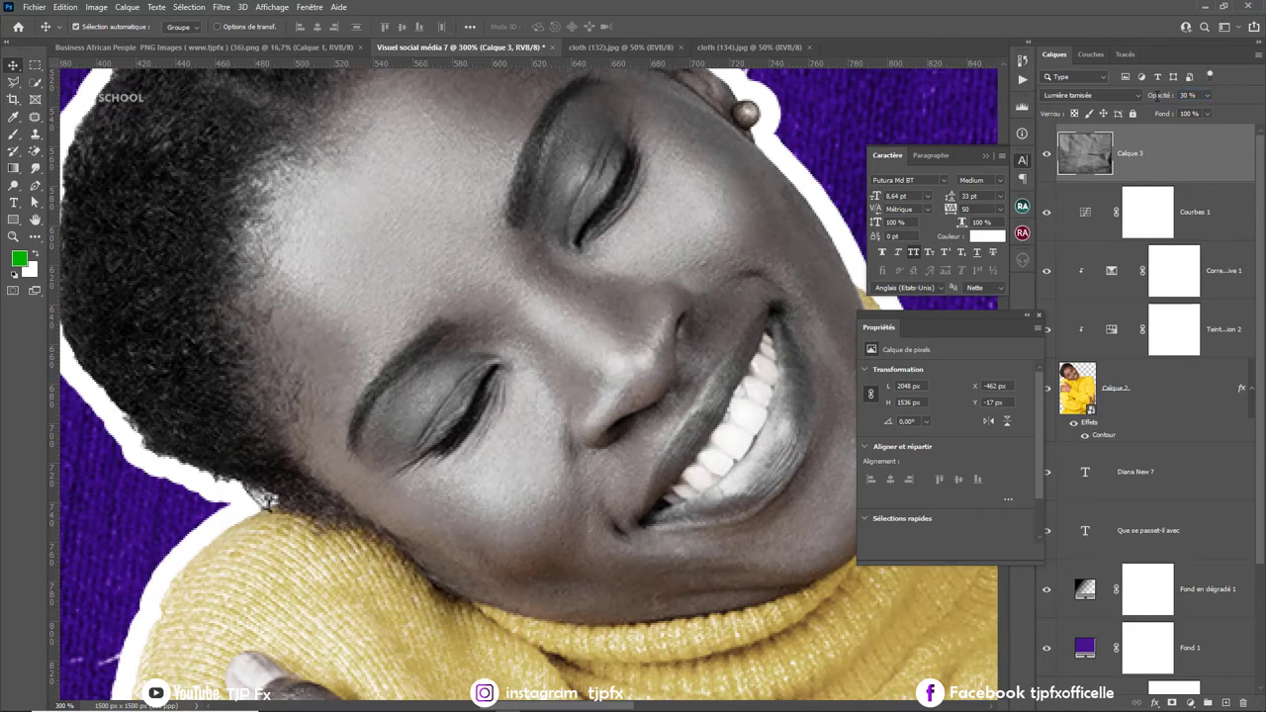
key("ctrl+minus")
key("ctrl+minus")
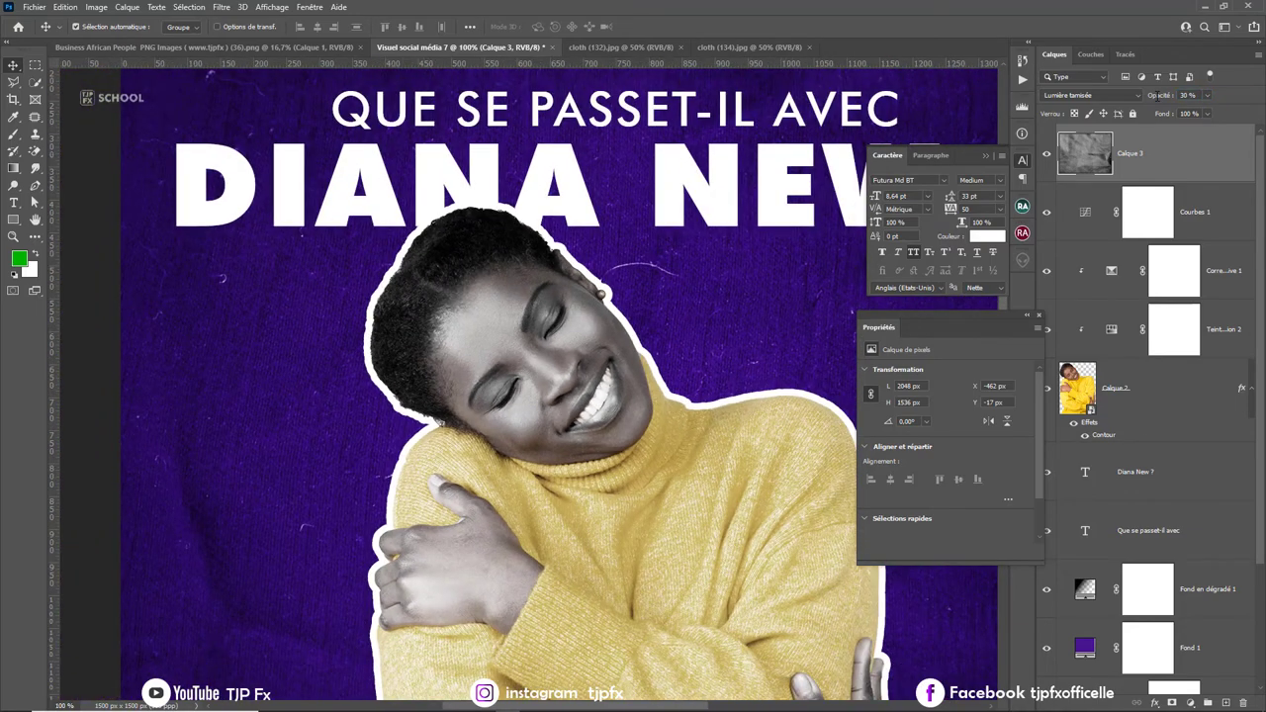
key("ctrl+minus")
key("ctrl+minus")
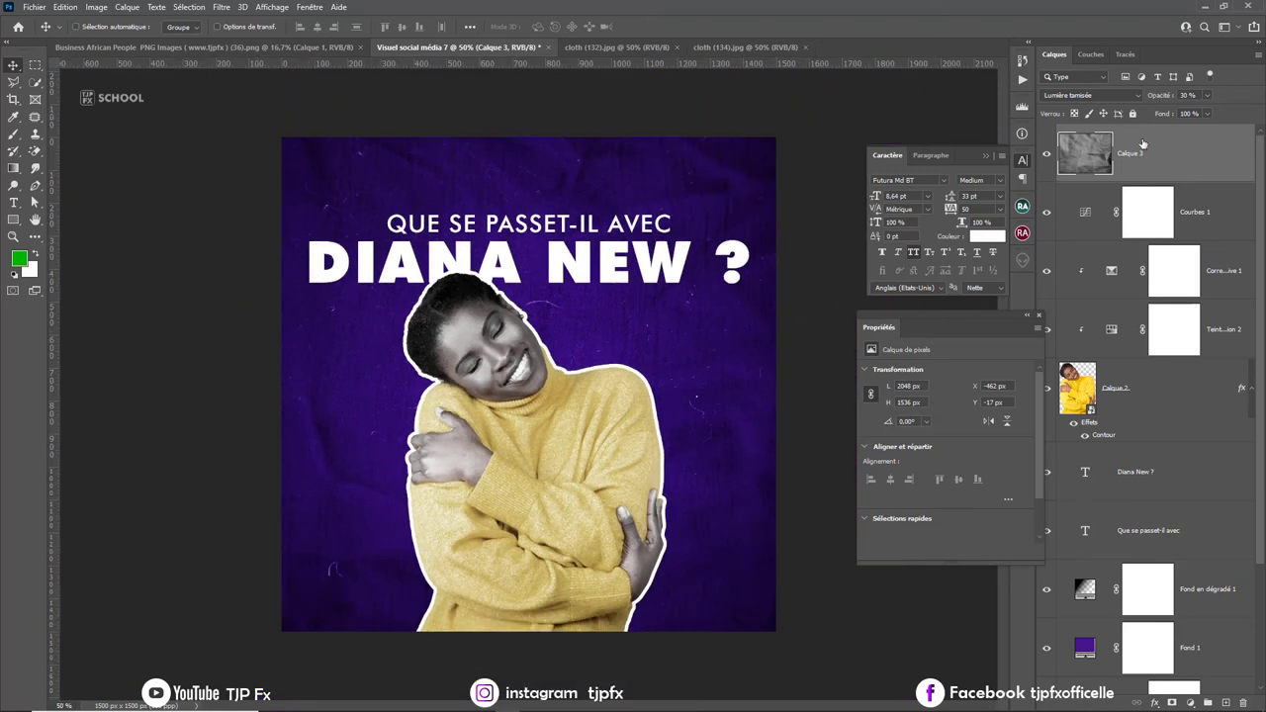
Change the Fond 1 fill colour to purple #8e39ca and close the Propriétés panel.
scroll(1187, 416, "down", 1)
scroll(1212, 474, "down", 2)
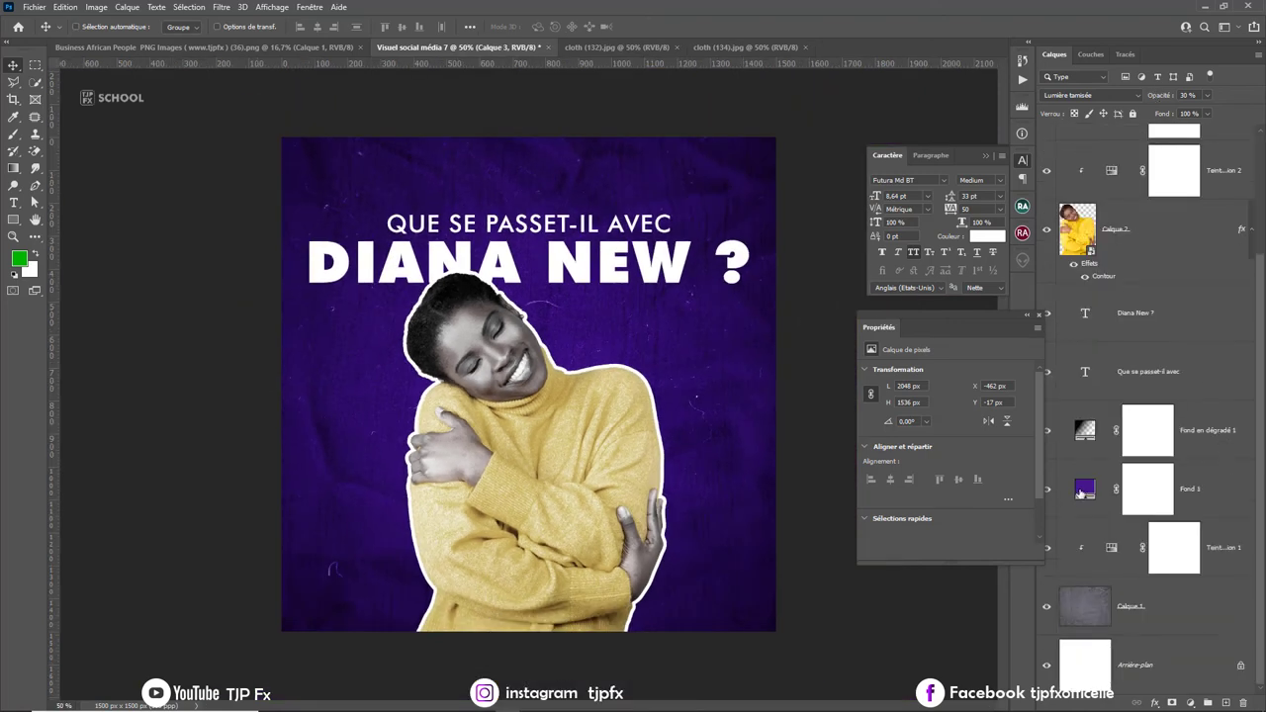
double_click(1081, 492)
mouse_move(1075, 435)
left_mouse_down()
mouse_move(1074, 569)
mouse_move(1074, 465)
left_mouse_up()
key("Return")
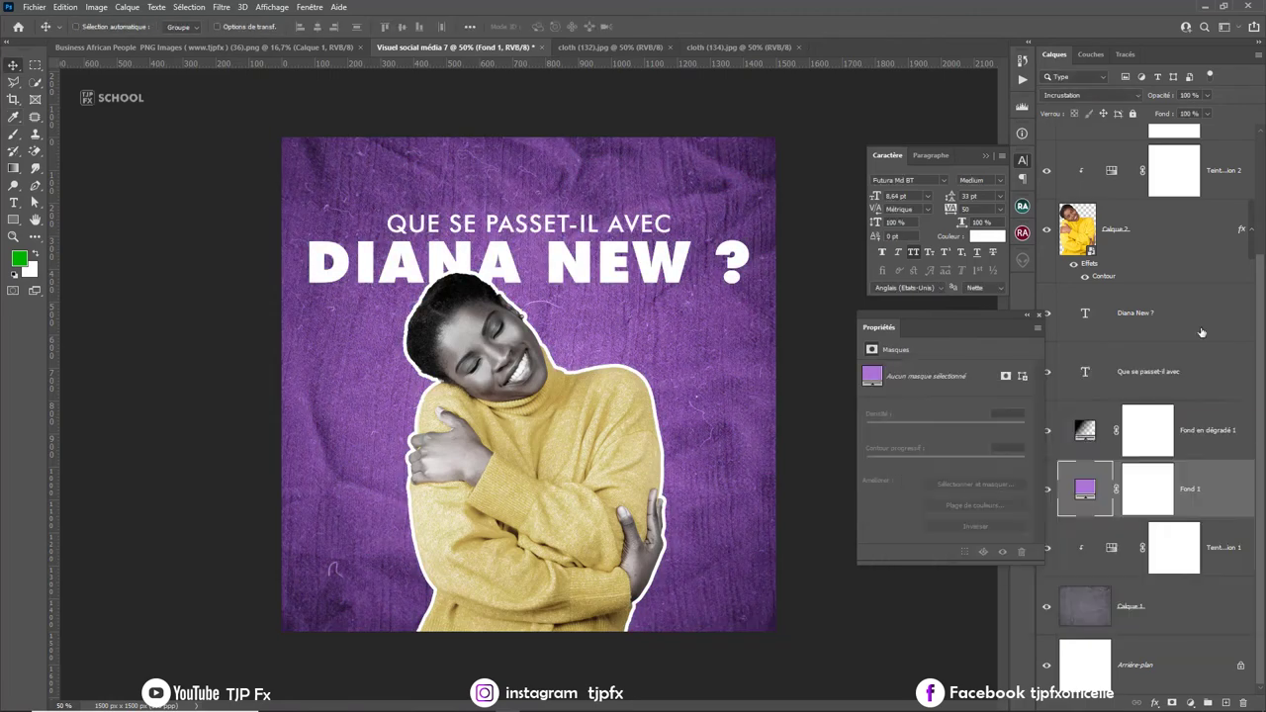
double_click(1085, 489)
left_click(1005, 436)
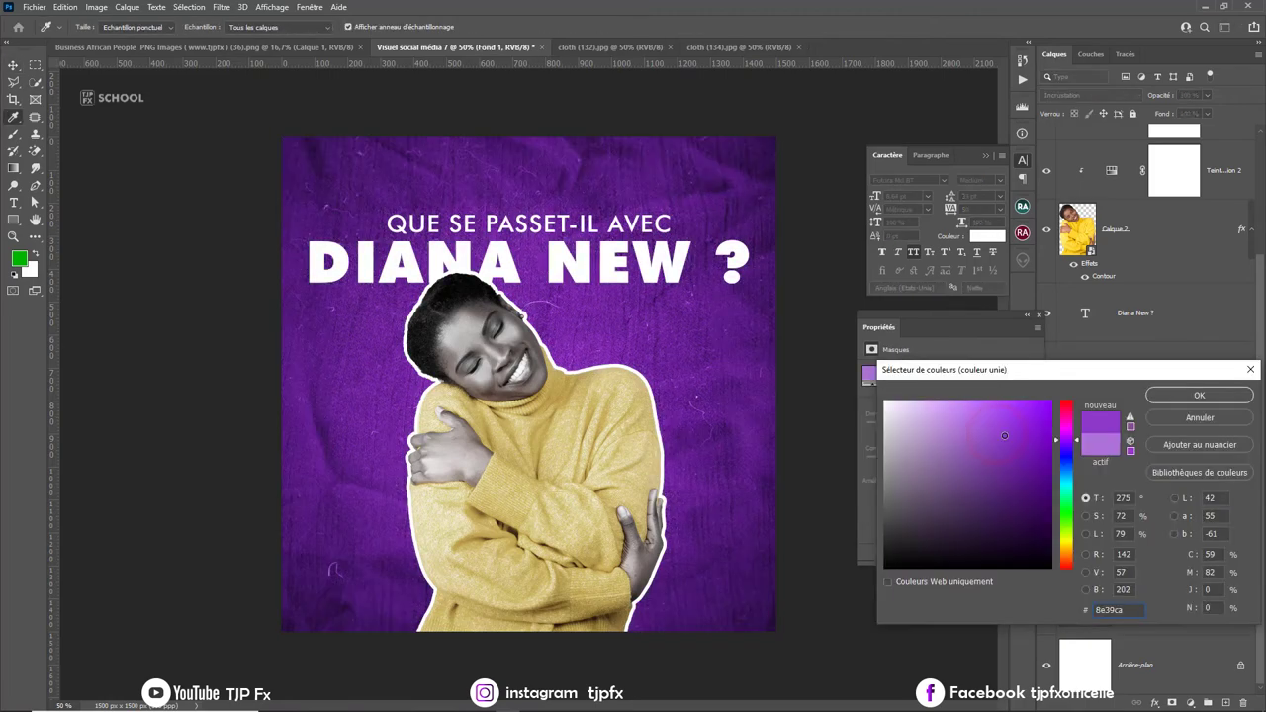
left_click(1224, 399)
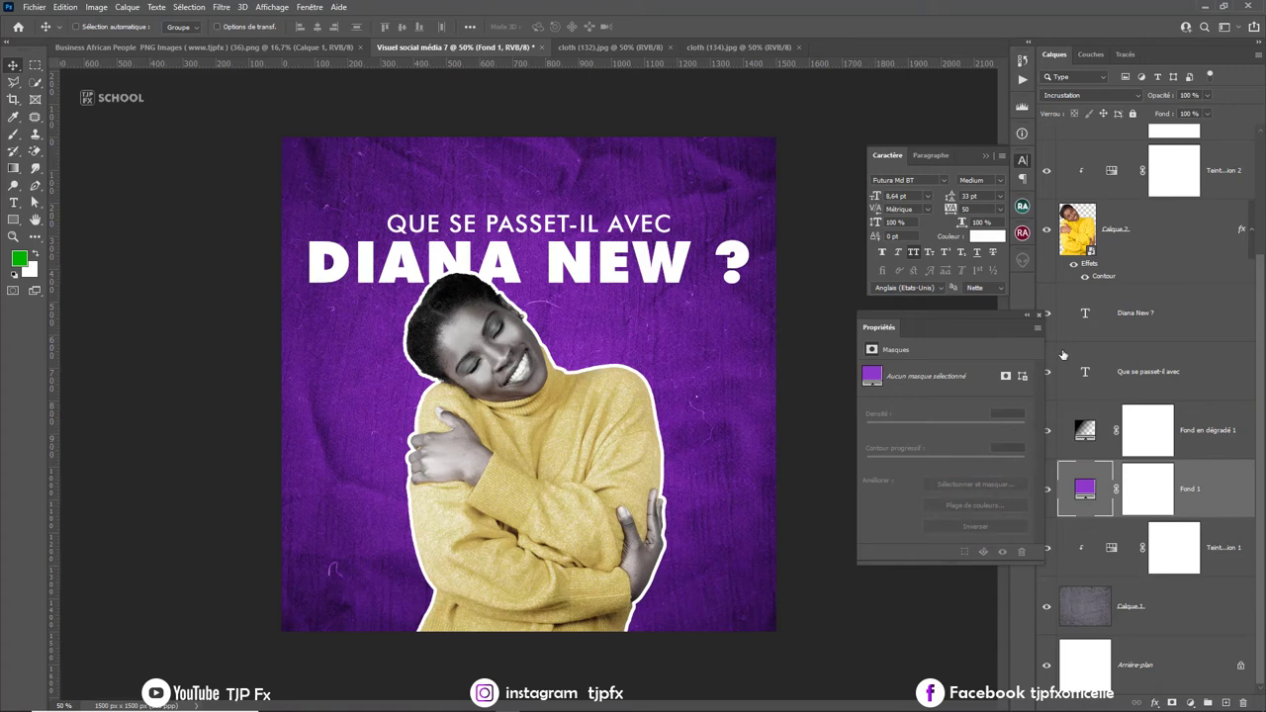
left_click(1038, 316)
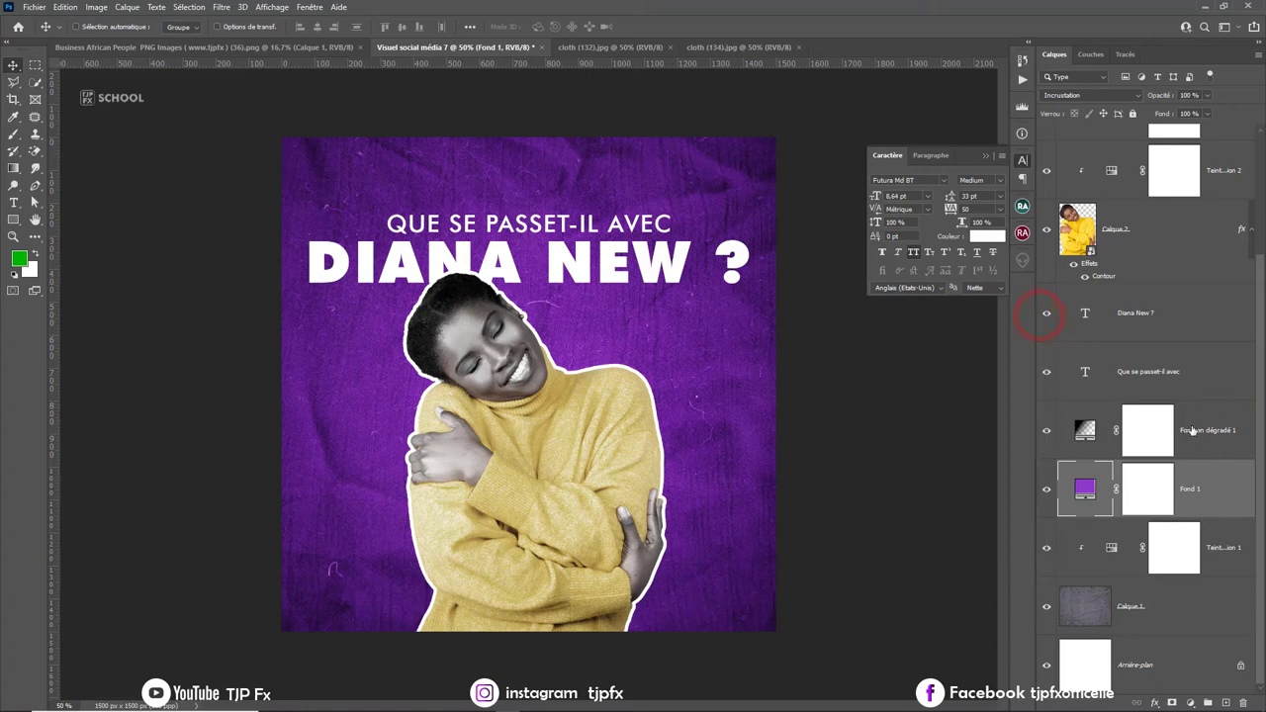
left_click(1190, 703)
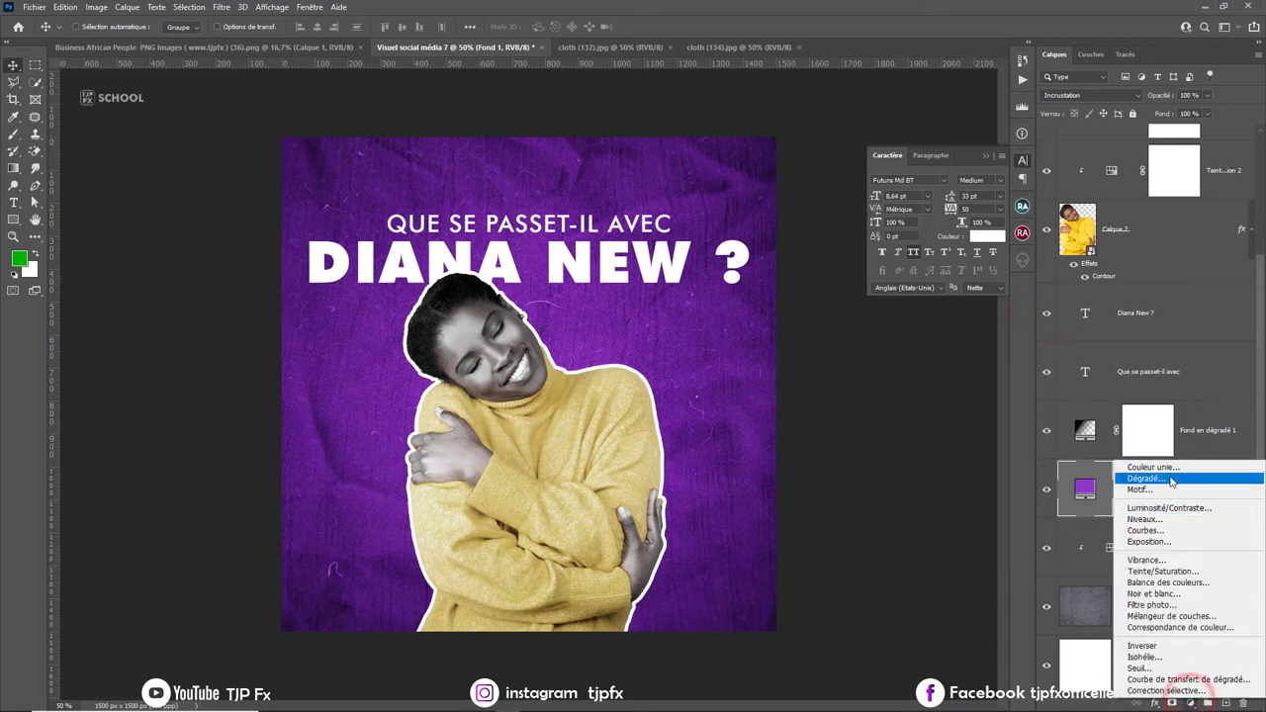
Add a black Couleur unie fill layer, Fond 2, over the background.
left_click(1165, 467)
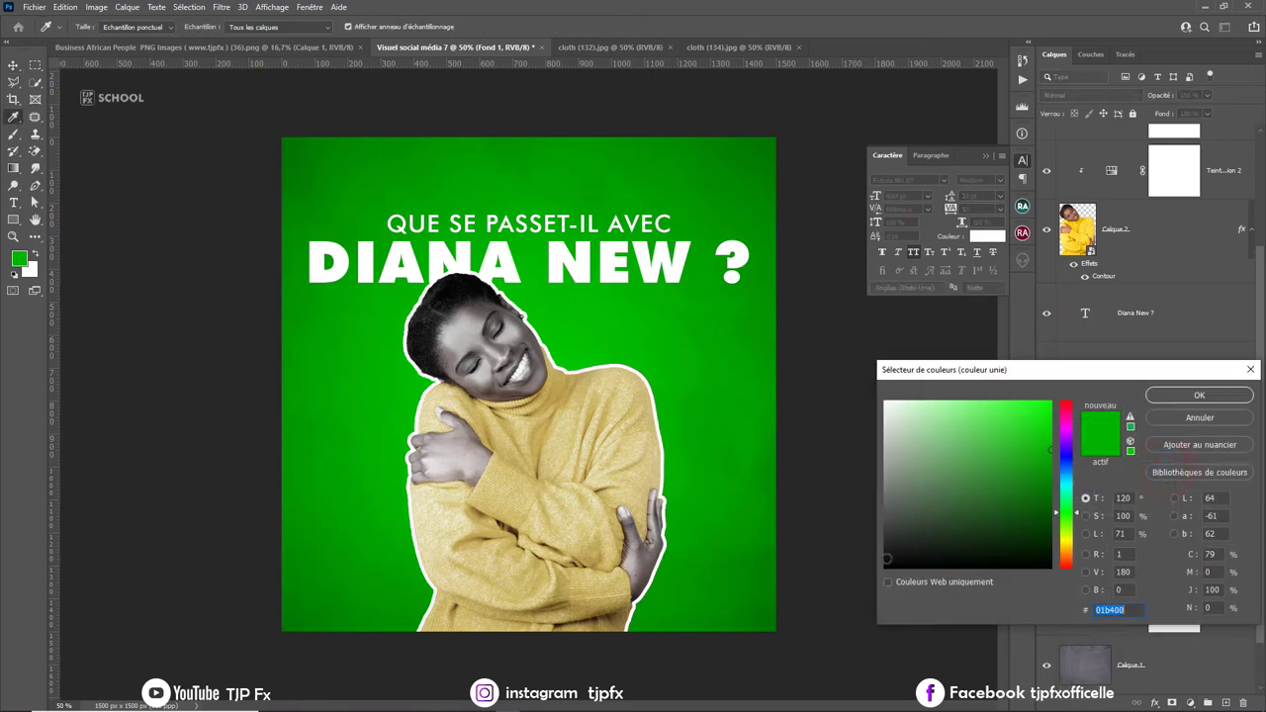
left_click(886, 561)
left_click(1170, 396)
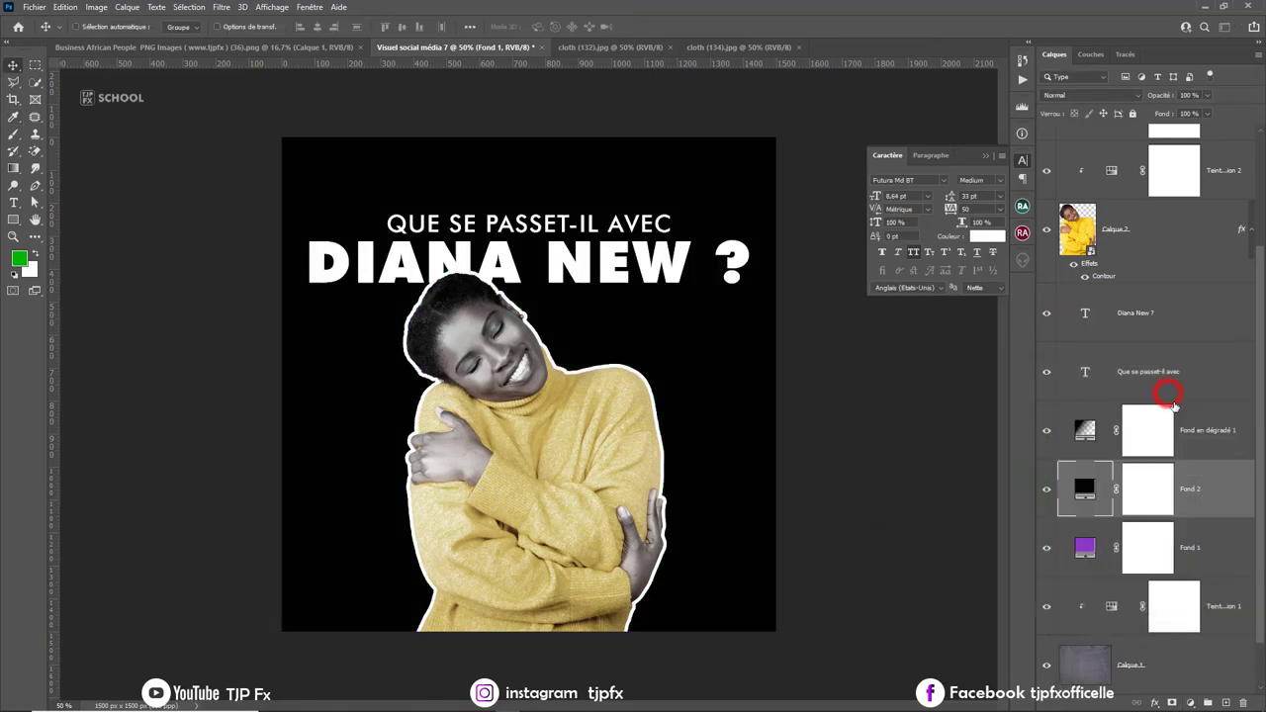
Paint out the centre of Fond 2's mask with a smaller brush to reveal the purple.
left_click(14, 133)
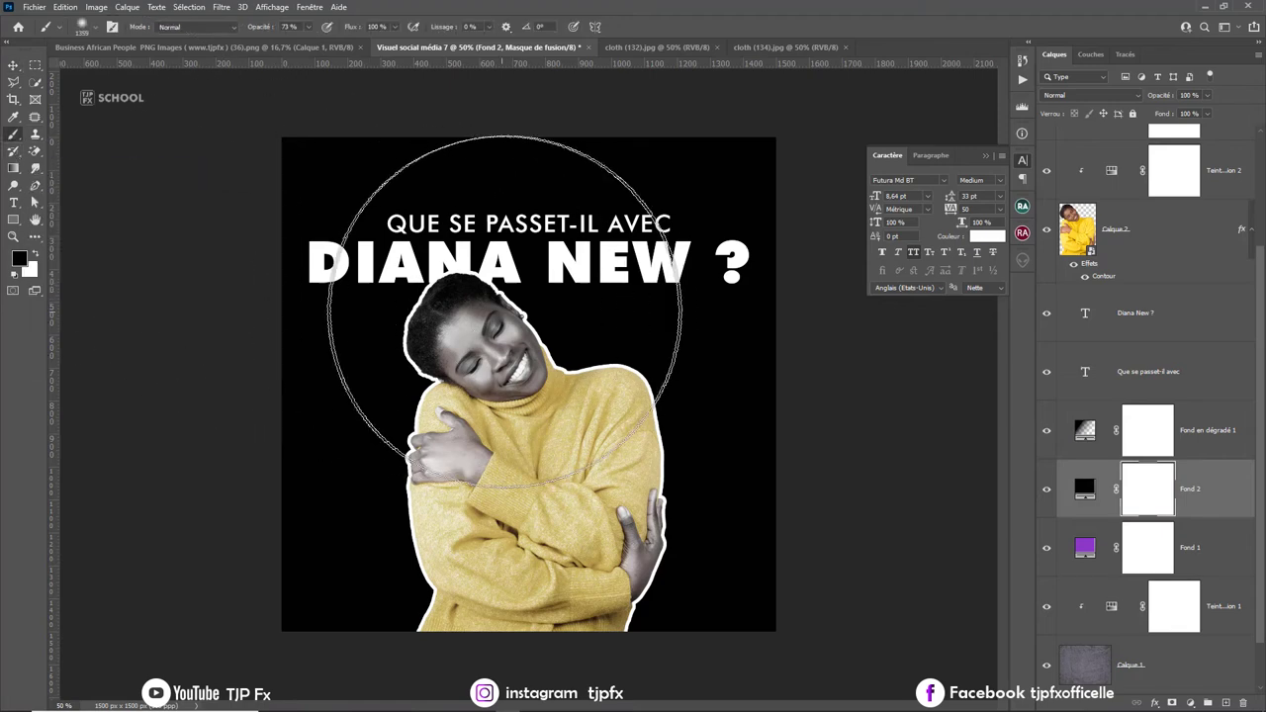
right_click(500, 340, "alt")
left_click_drag(501, 340, 448, 326)
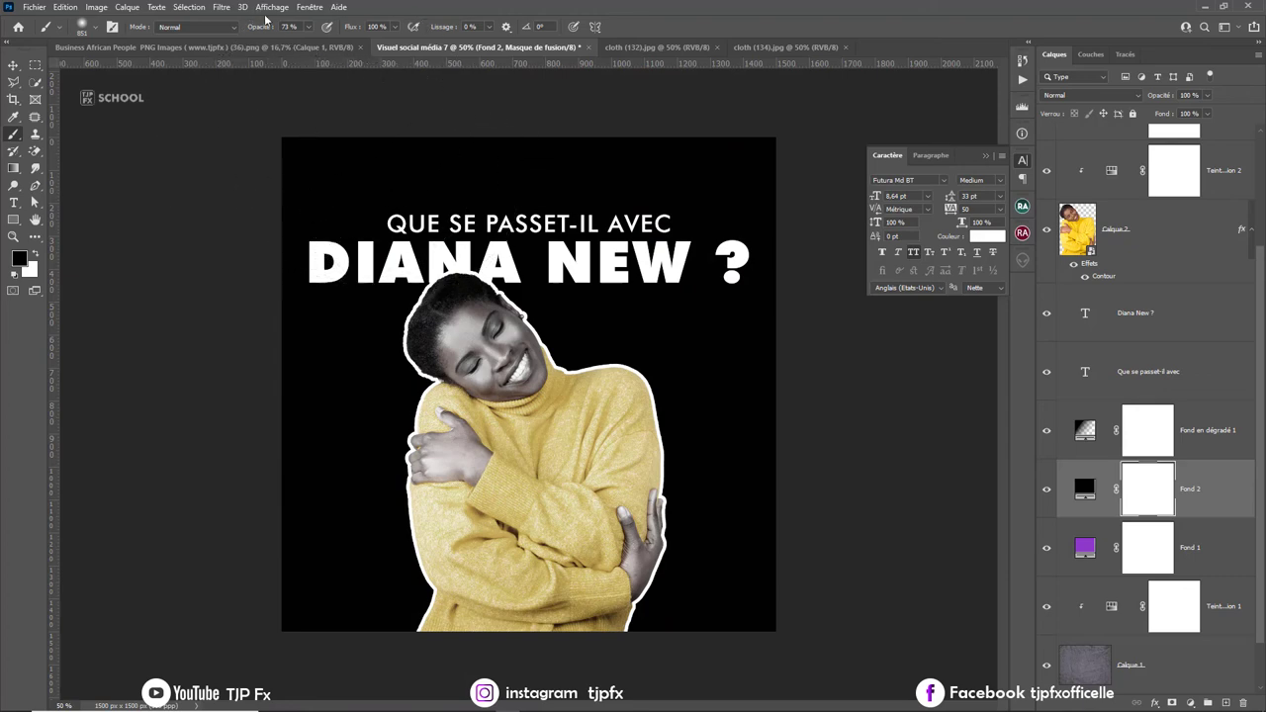
mouse_move(494, 305)
left_mouse_down()
mouse_move(544, 254)
mouse_move(425, 232)
mouse_move(361, 339)
mouse_move(361, 426)
mouse_move(425, 514)
mouse_move(707, 495)
mouse_move(726, 481)
mouse_move(678, 240)
mouse_move(636, 389)
mouse_move(644, 537)
mouse_move(679, 537)
mouse_move(682, 554)
mouse_move(636, 584)
mouse_move(425, 564)
left_mouse_up()
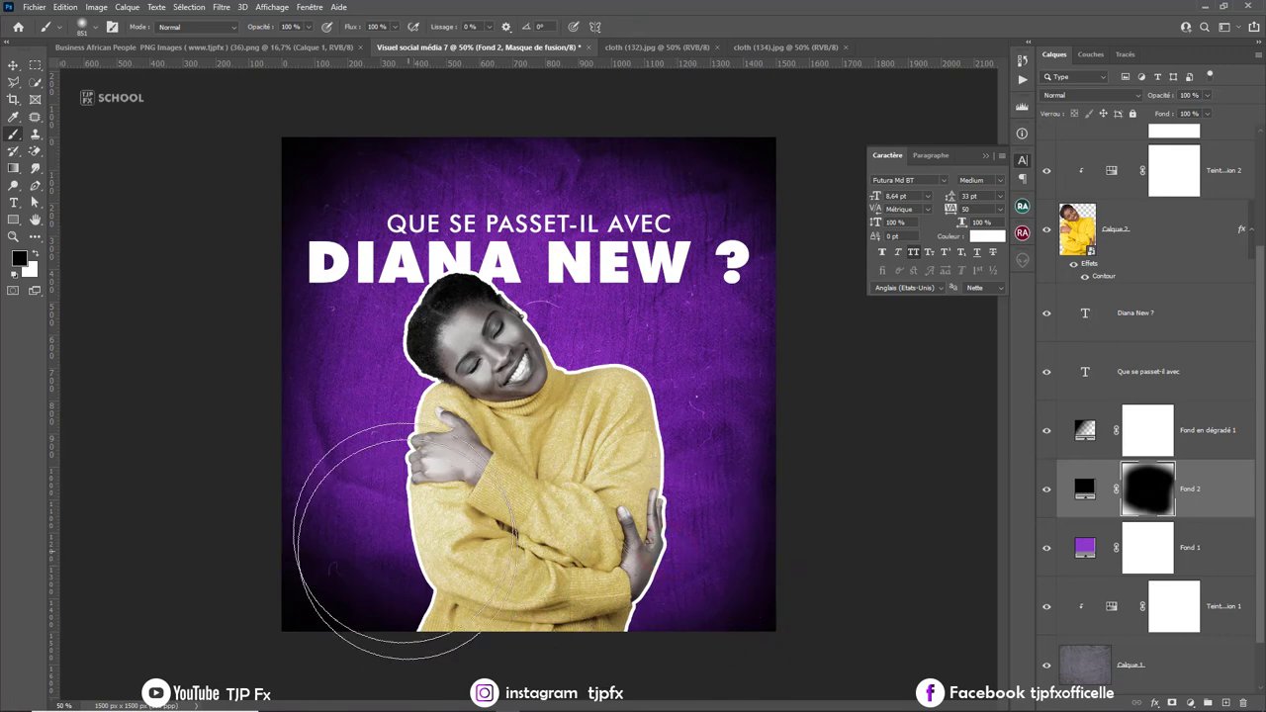
Paint the Fond 2 mask at the upper and lower-left corners to refine the vignette.
left_click(384, 283)
type("64")
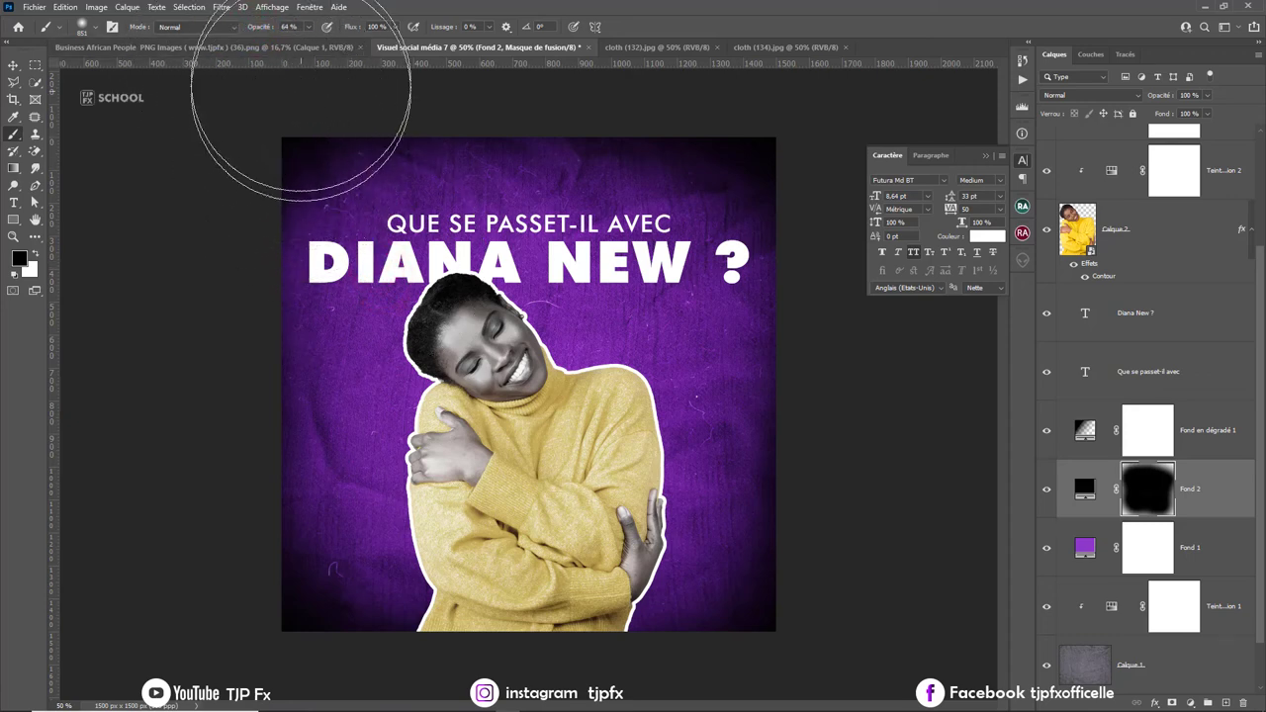
left_click(324, 189)
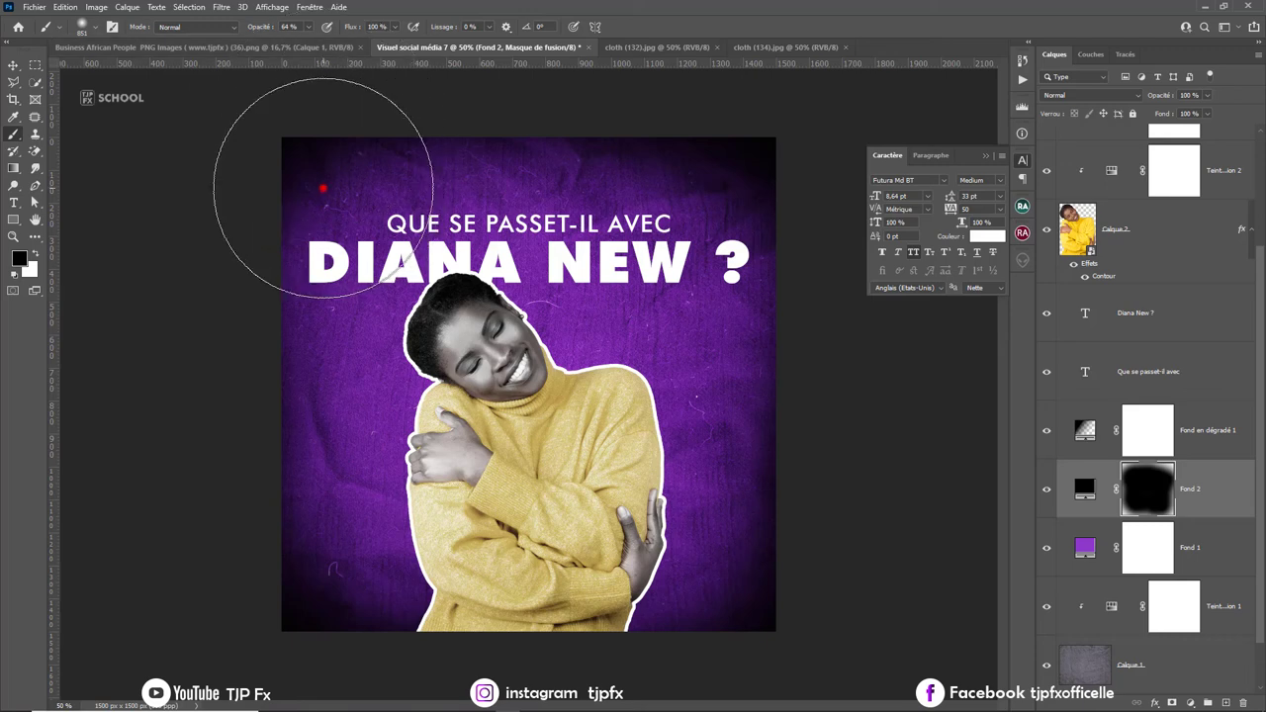
left_click(712, 185)
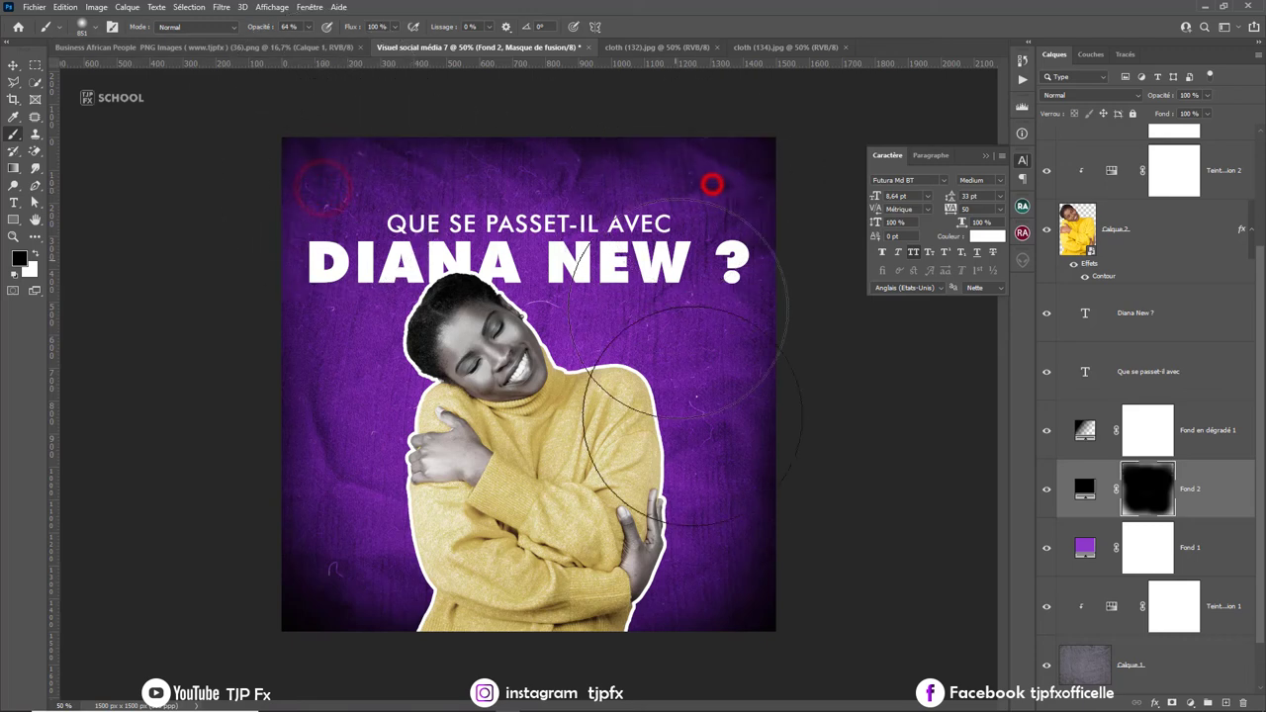
left_click(353, 571)
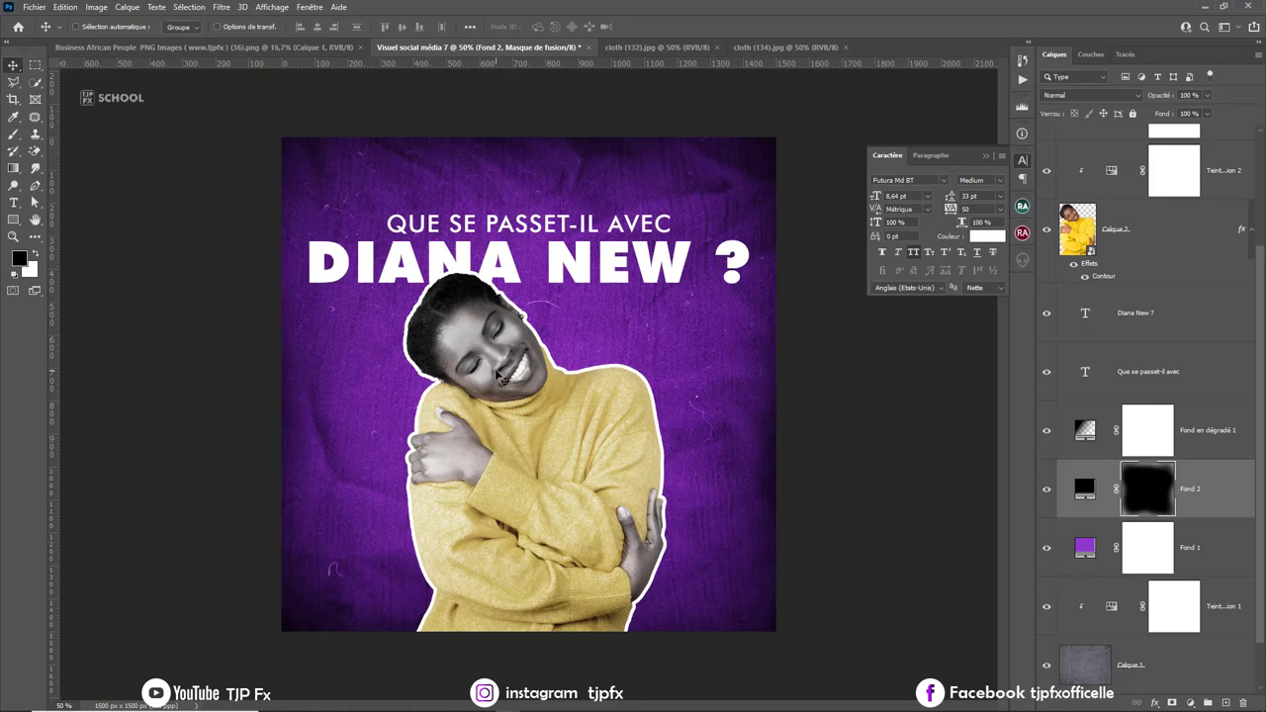
scroll(499, 375, "up", 2)
scroll(525, 405, "up", 1)
scroll(554, 440, "up", 1)
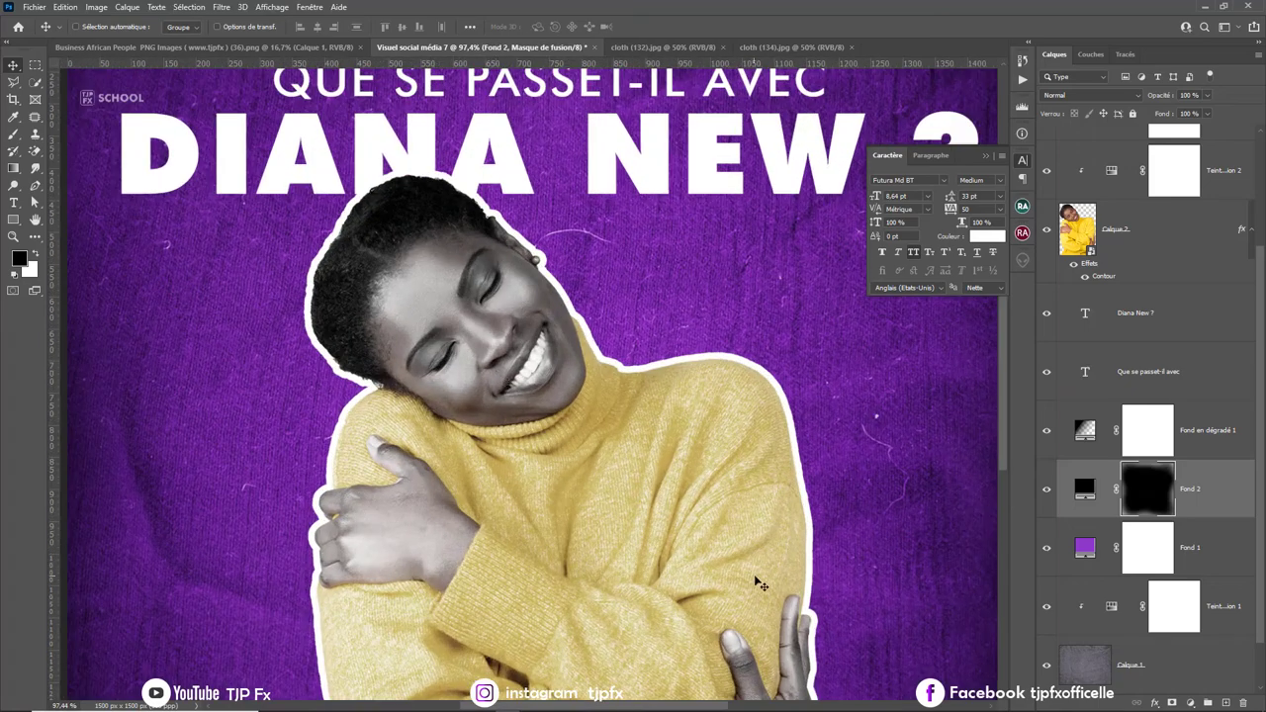
scroll(719, 435, "down", 2)
scroll(719, 435, "down", 2)
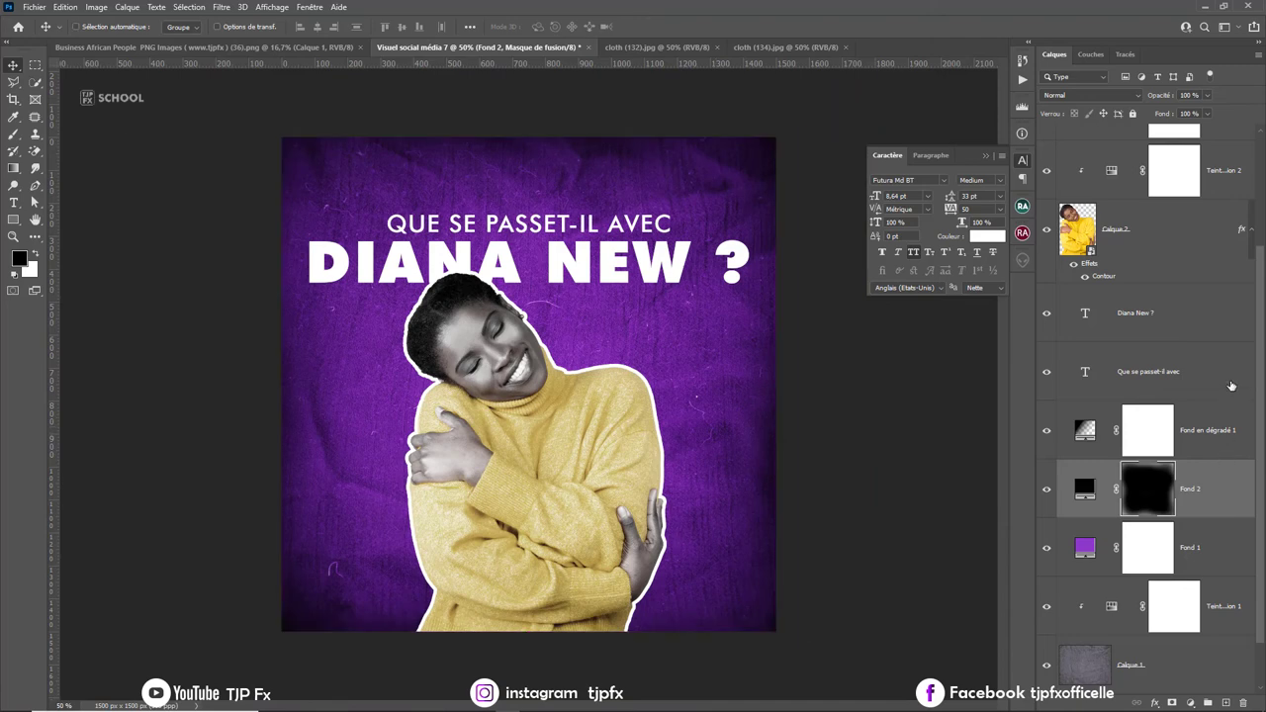
scroll(1232, 385, "up", 3)
Stamp all visible layers into Calque 4 and convert it to a smart object.
left_click(1194, 167)
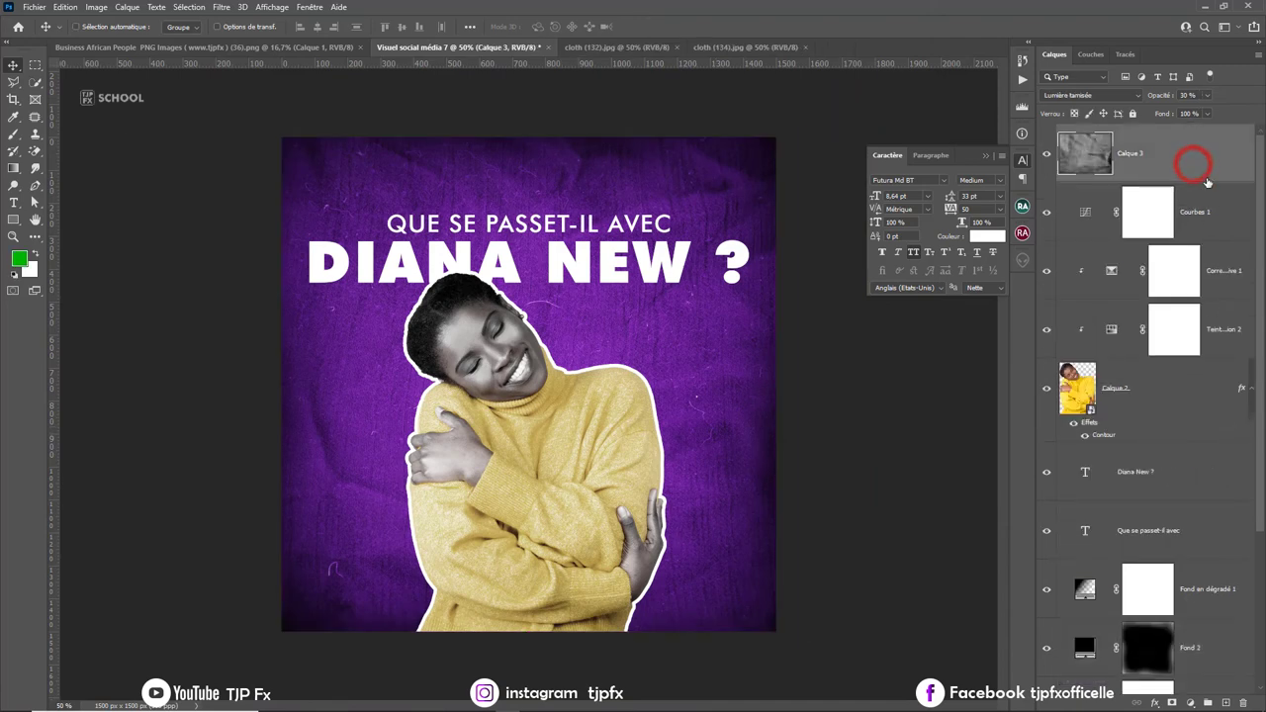
key("ctrl+shift+alt+e")
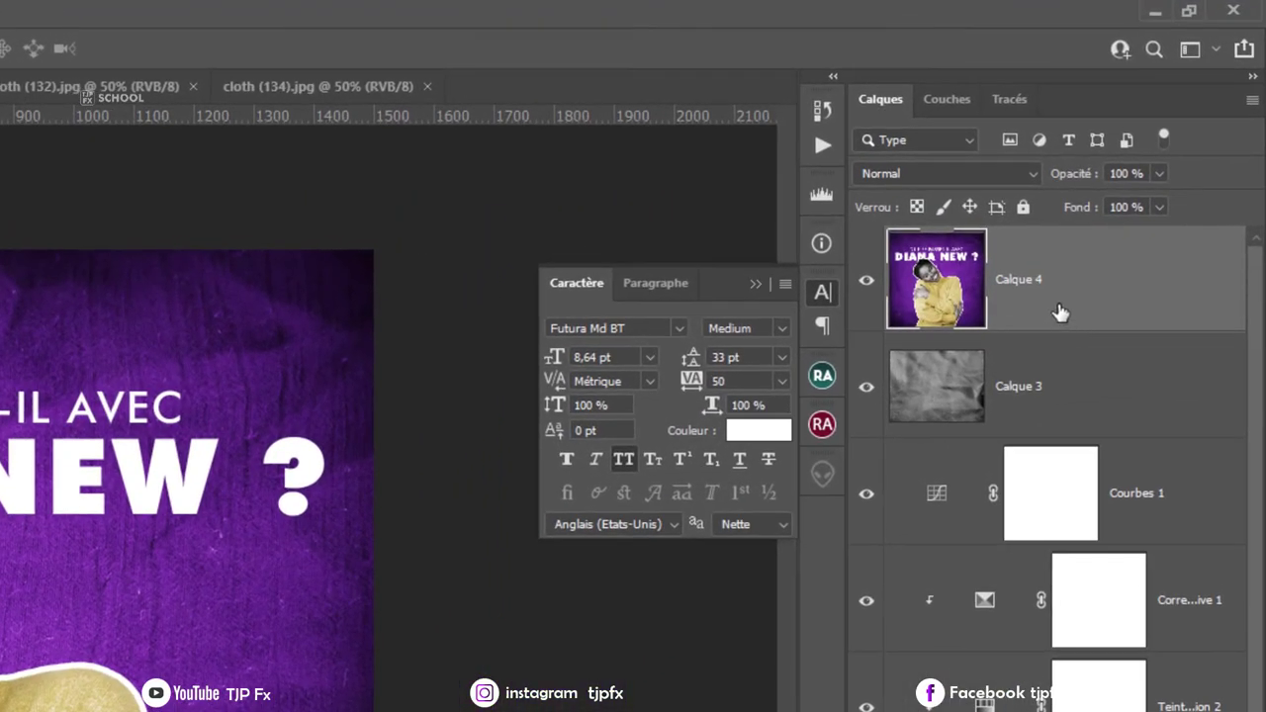
right_click(1186, 274)
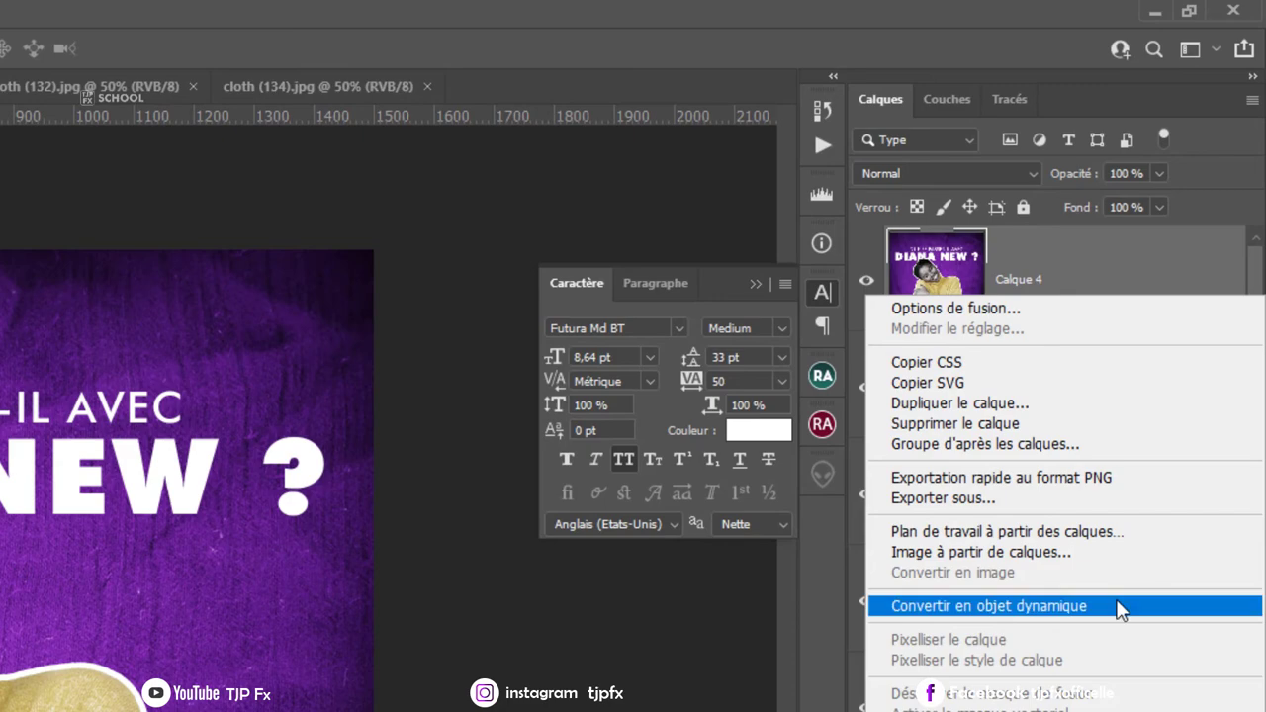
left_click(1118, 603)
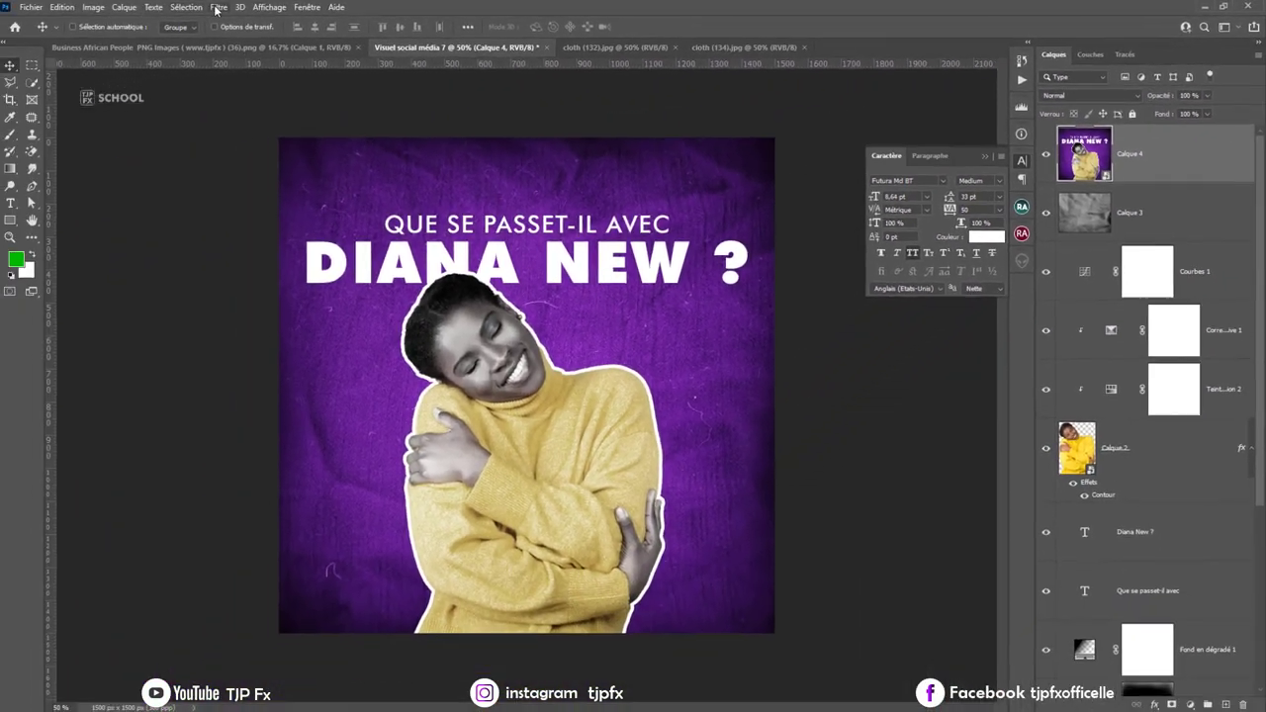
left_click(221, 7)
left_click(259, 106)
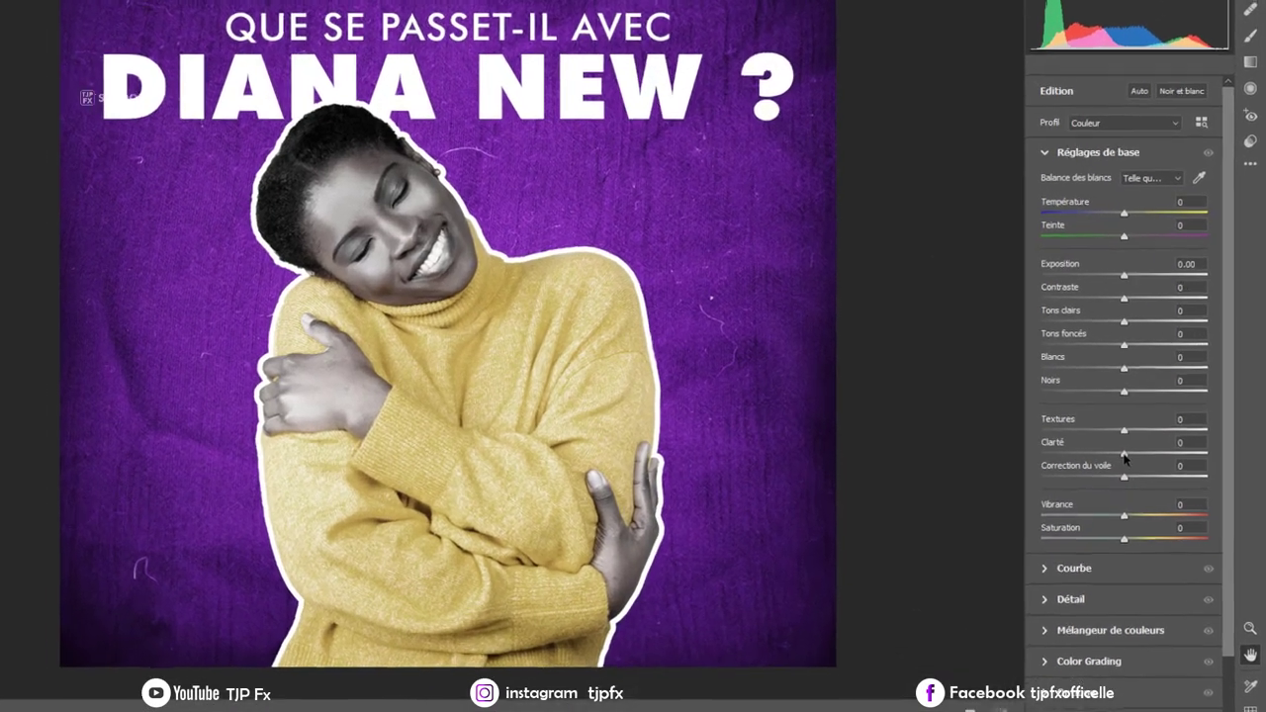
In Camera Raw, add clarity, a dark edge vignette and brighter highlights.
left_click_drag(1145, 438, 1116, 472)
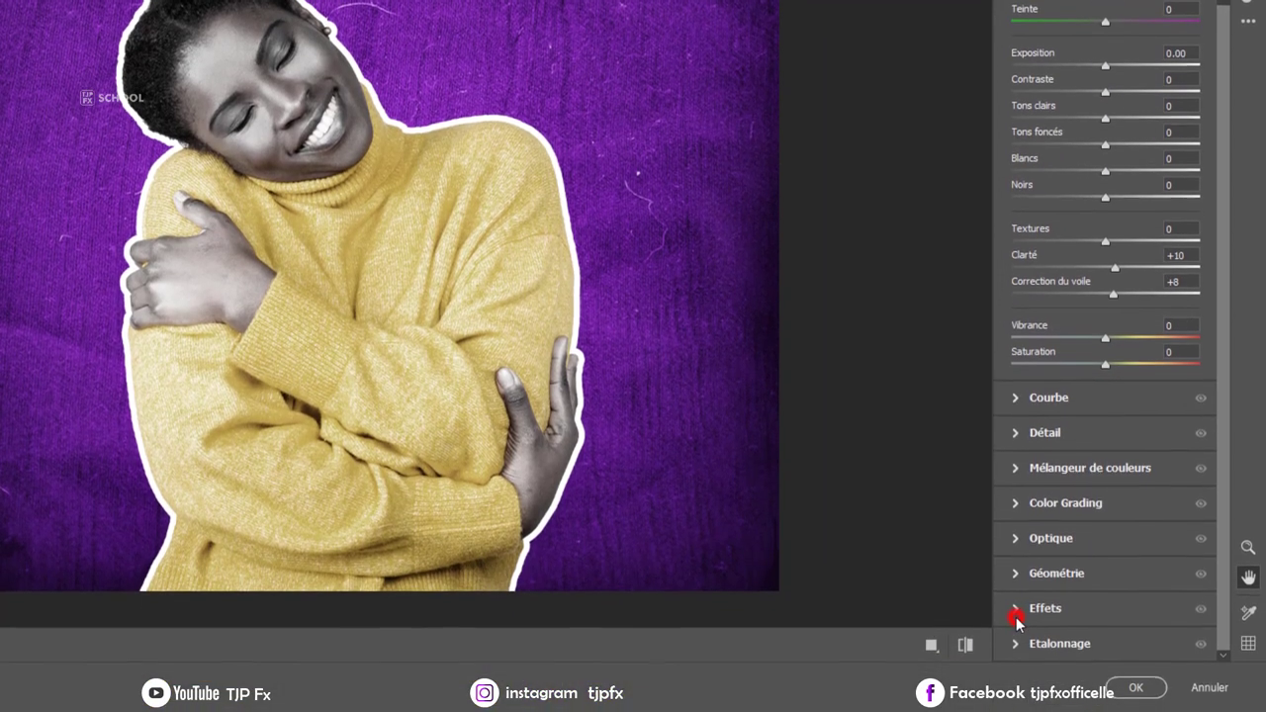
left_click(1015, 612)
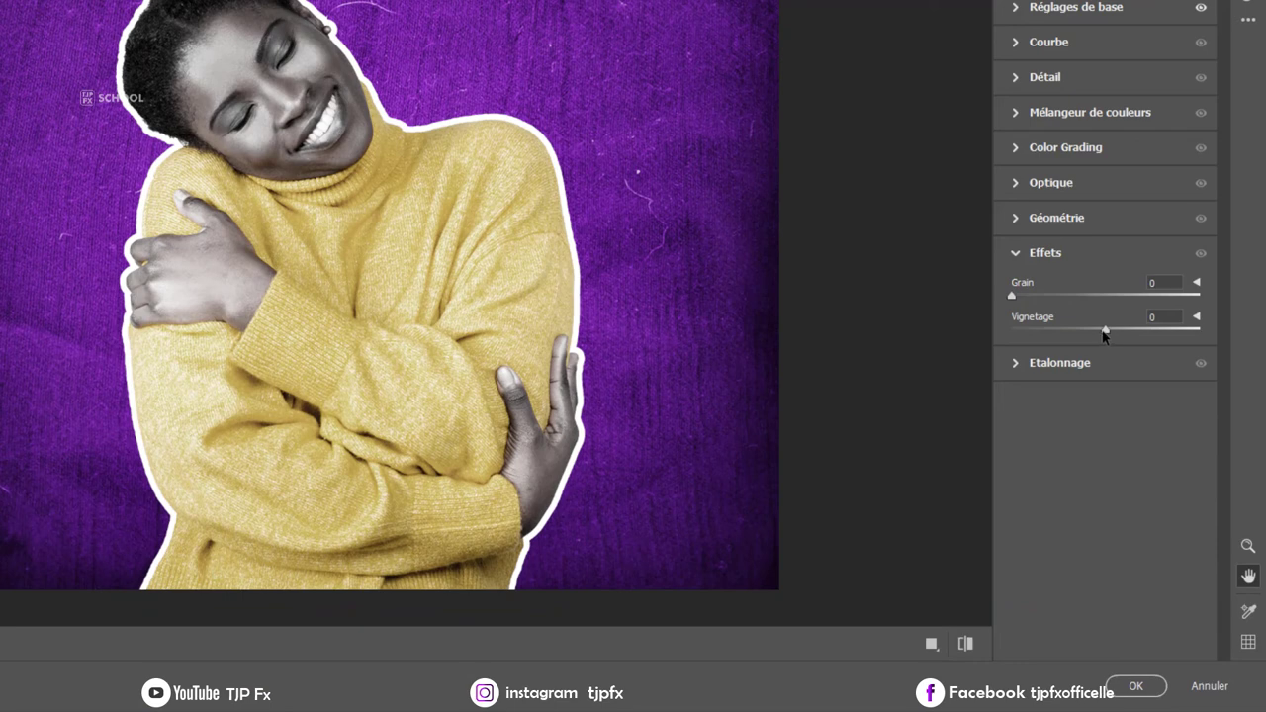
left_click_drag(1105, 335, 1071, 335)
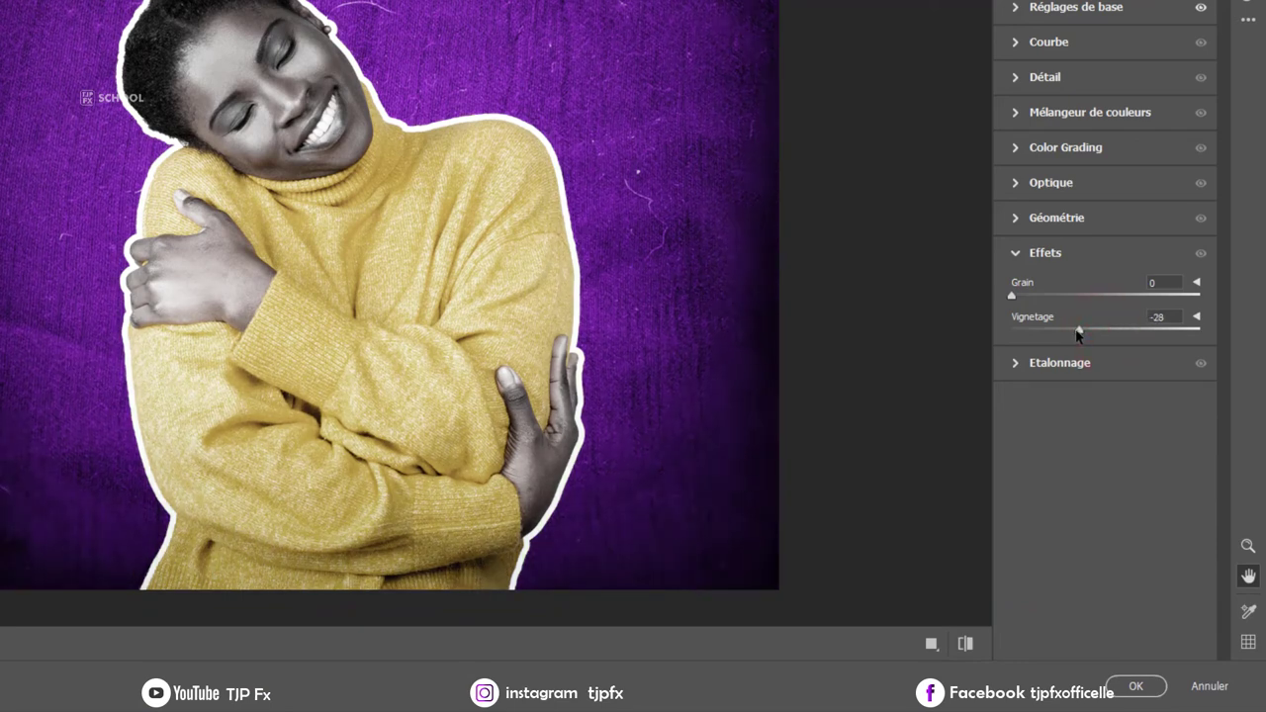
left_click(1016, 9)
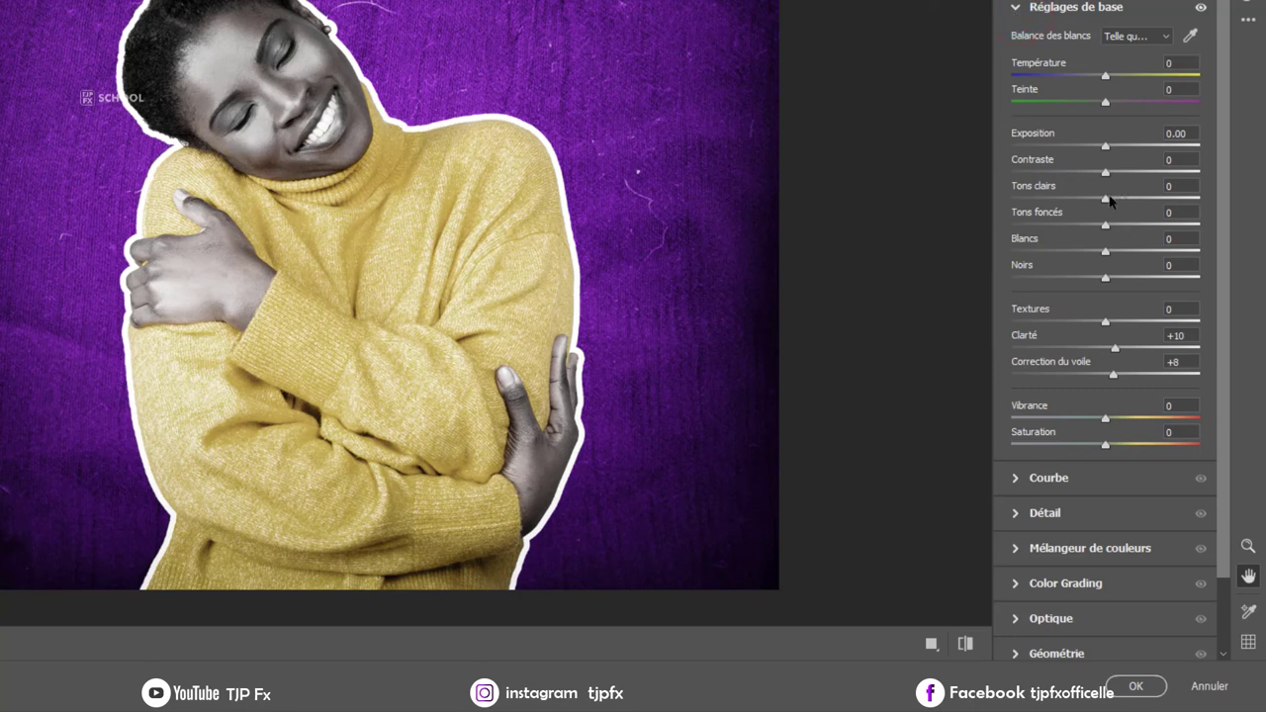
mouse_move(1107, 201)
left_mouse_down()
mouse_move(1153, 202)
mouse_move(1109, 202)
left_mouse_up()
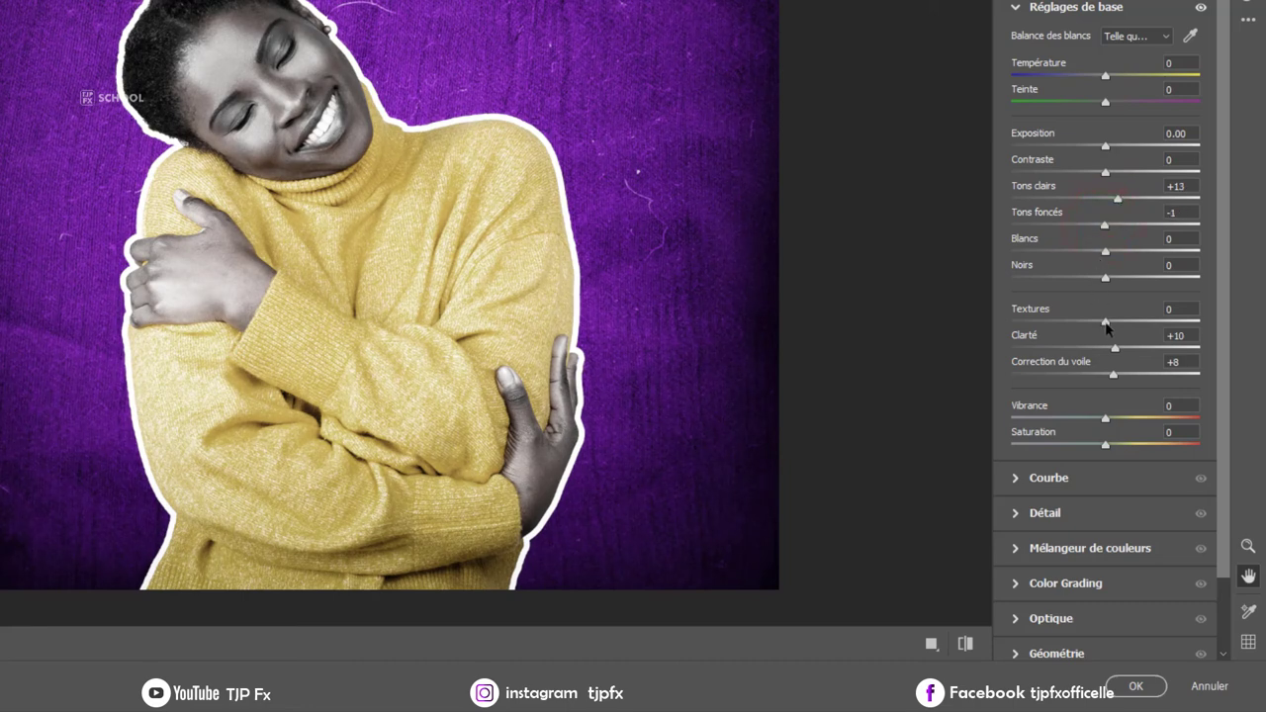
Set noise reduction to 35 and sharpening to 37, compare before/after, and apply.
left_click(1012, 512)
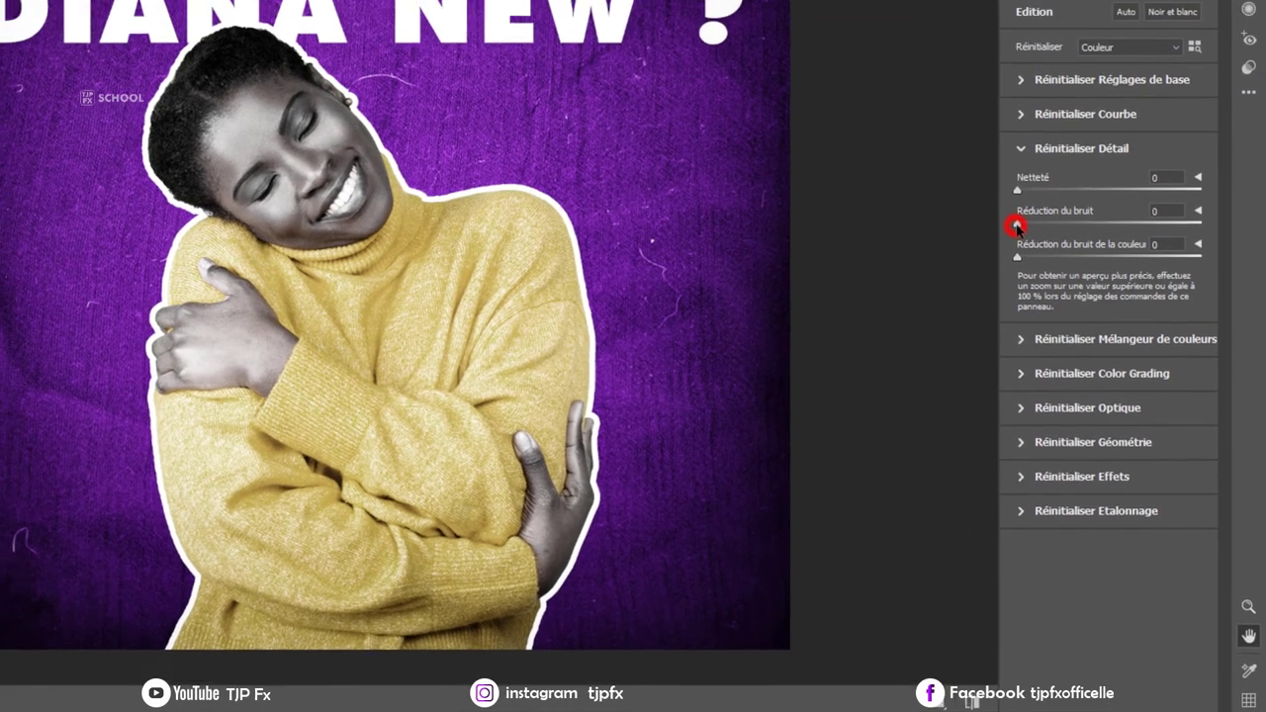
left_click_drag(1012, 181, 1085, 319)
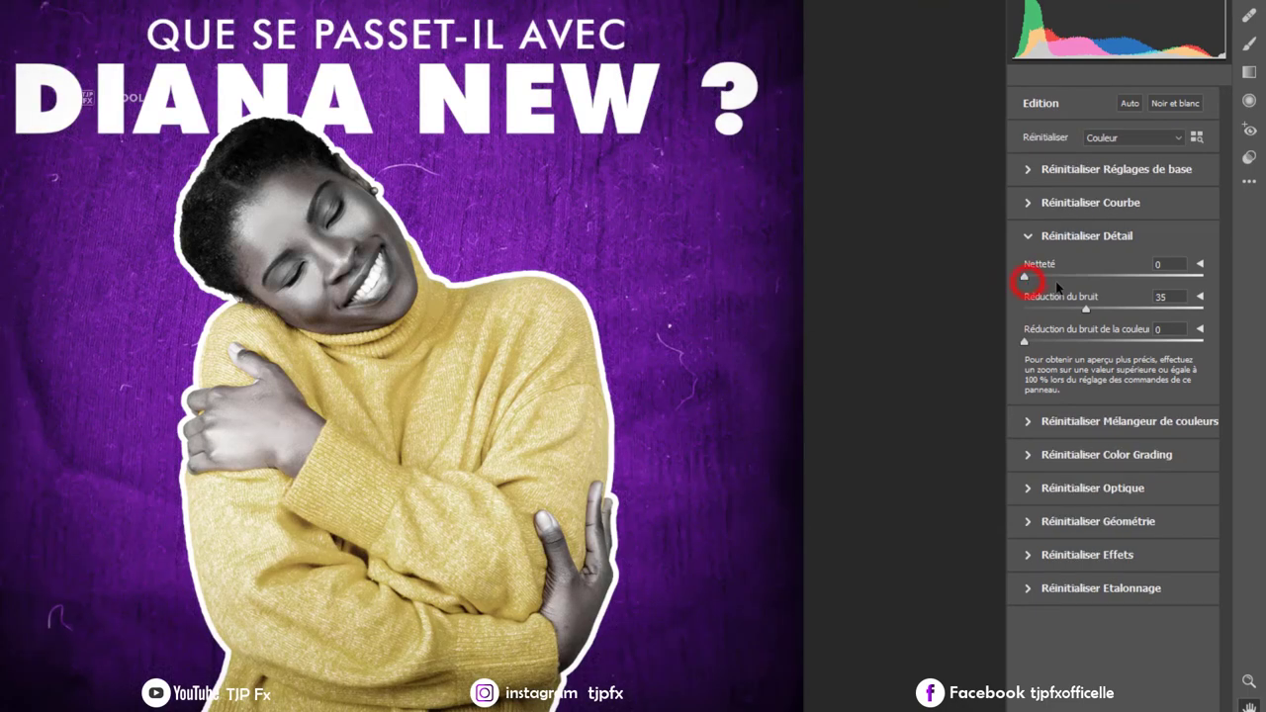
left_click_drag(1025, 277, 1088, 277)
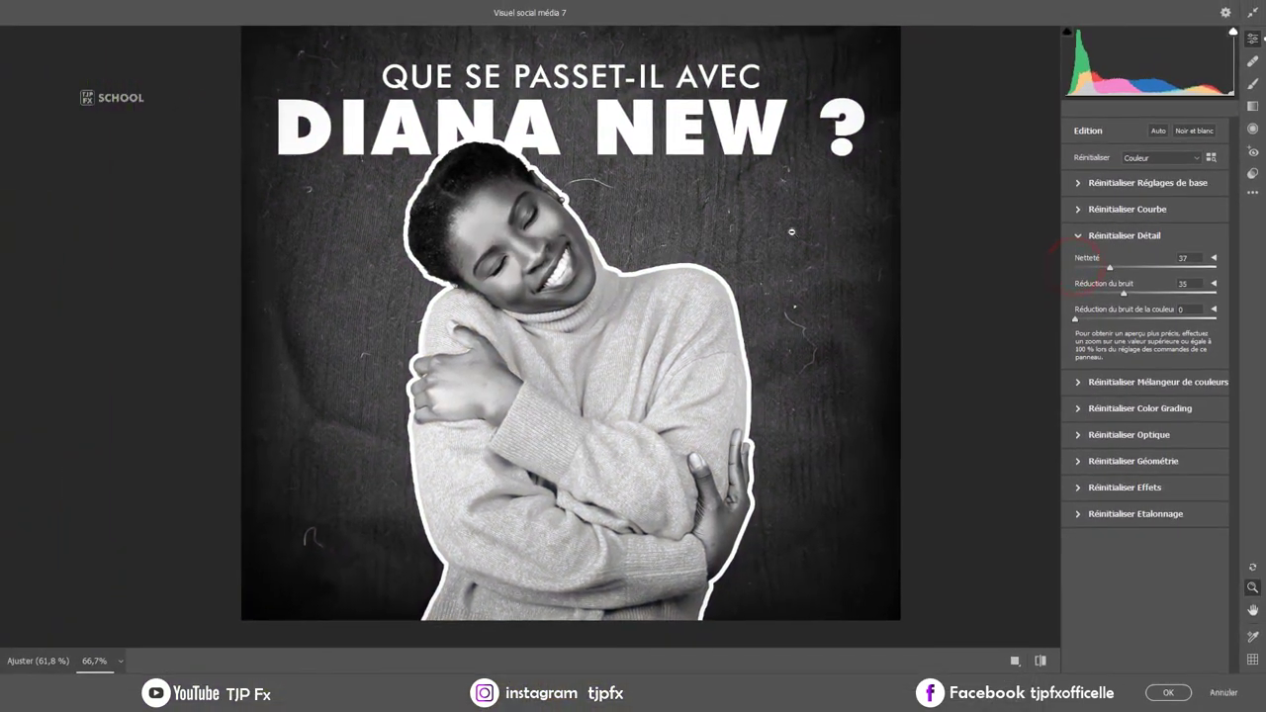
left_click(1015, 662)
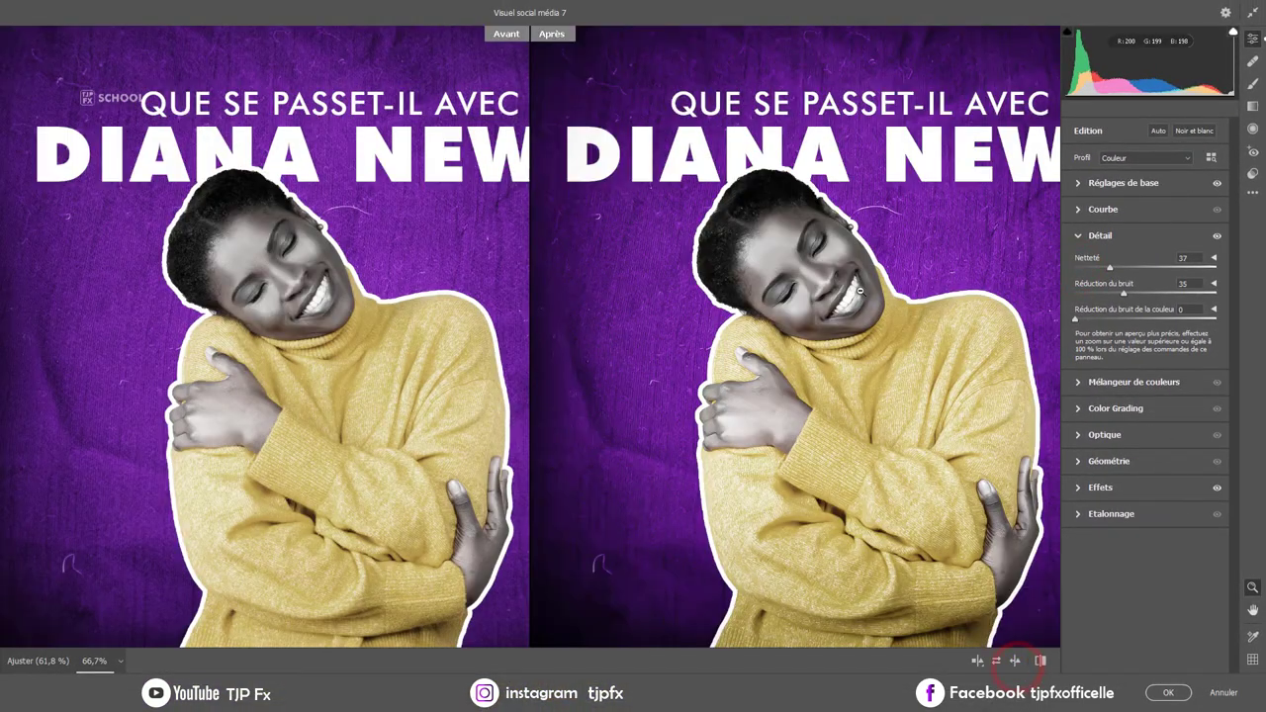
key("Return")
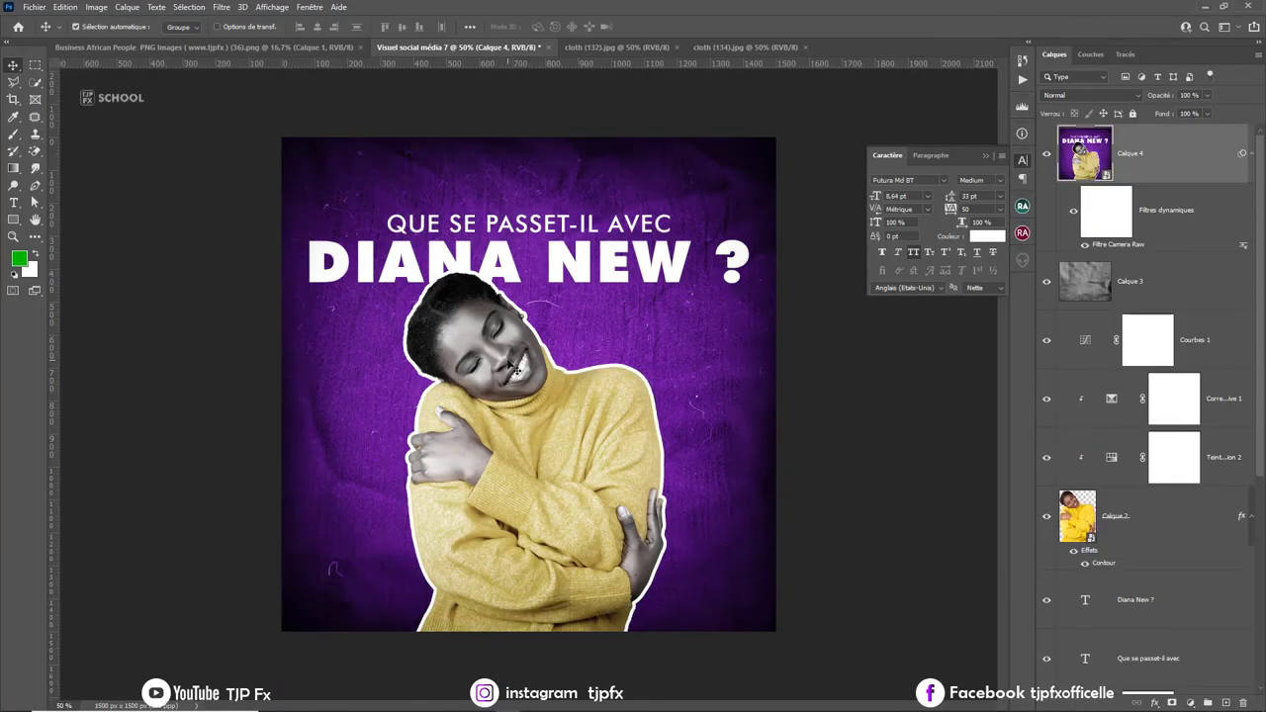
Zoom into the woman's face, toggle Calque 4 to compare sharpening, then fit the poster.
scroll(514, 368, "up", 1)
scroll(509, 362, "up", 1)
scroll(502, 357, "up", 1)
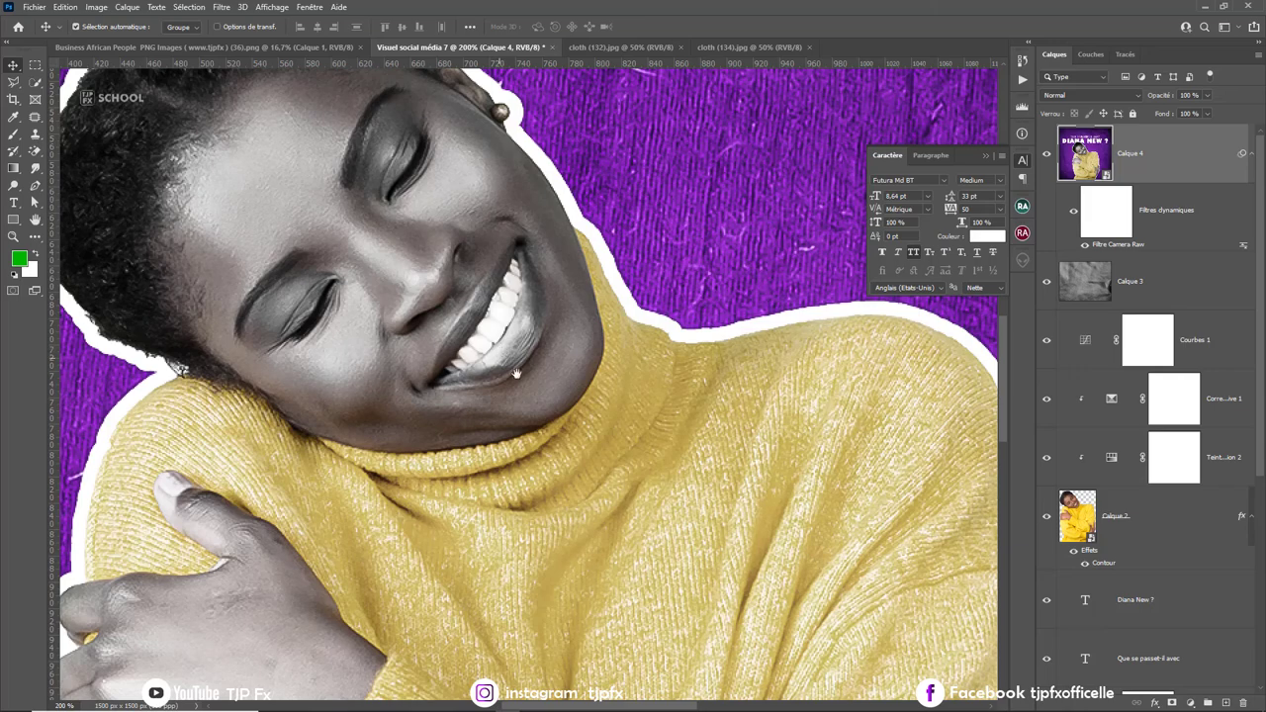
left_click_drag(515, 373, 728, 353)
left_click_drag(501, 232, 552, 245)
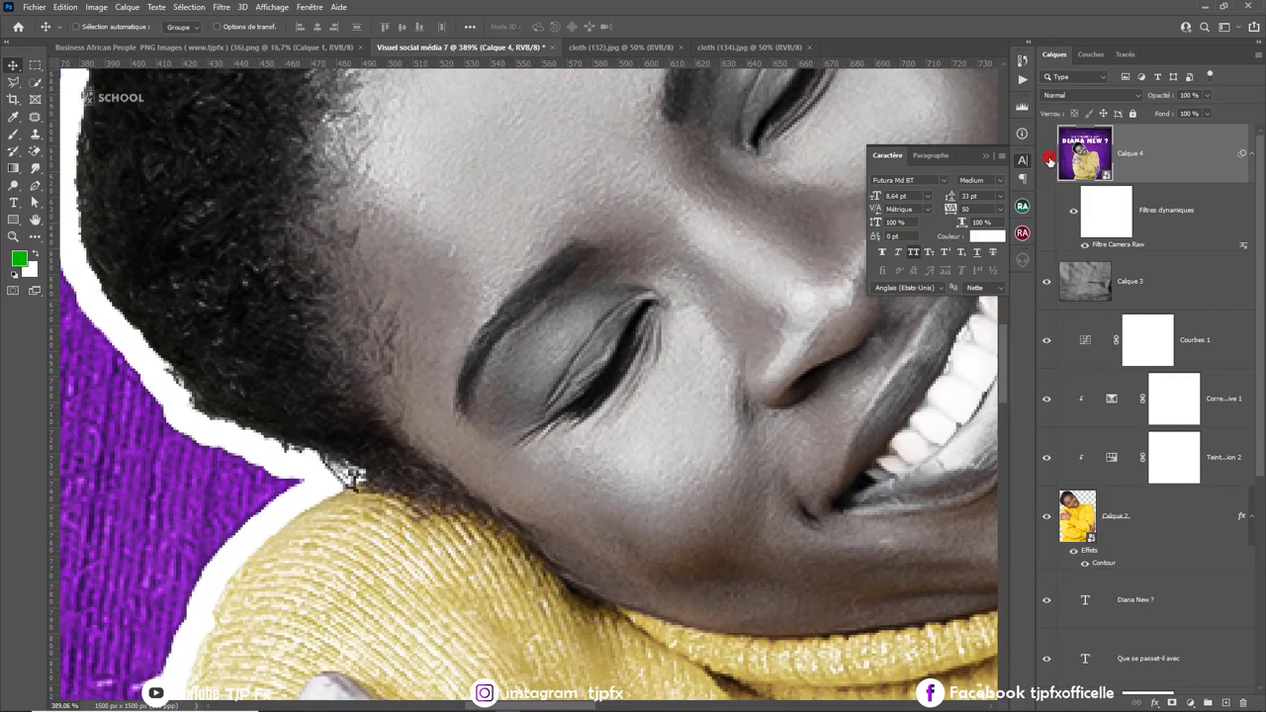
left_click(1049, 159)
left_click(1048, 159)
key("ctrl+0")
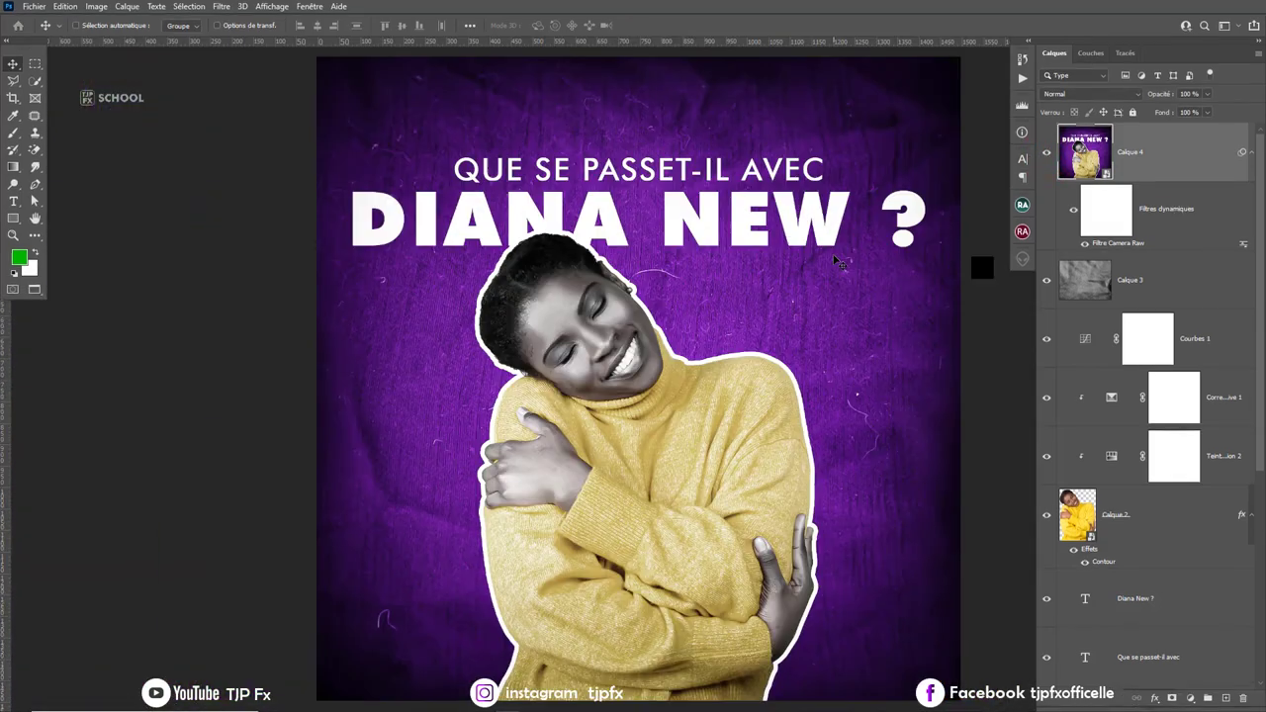